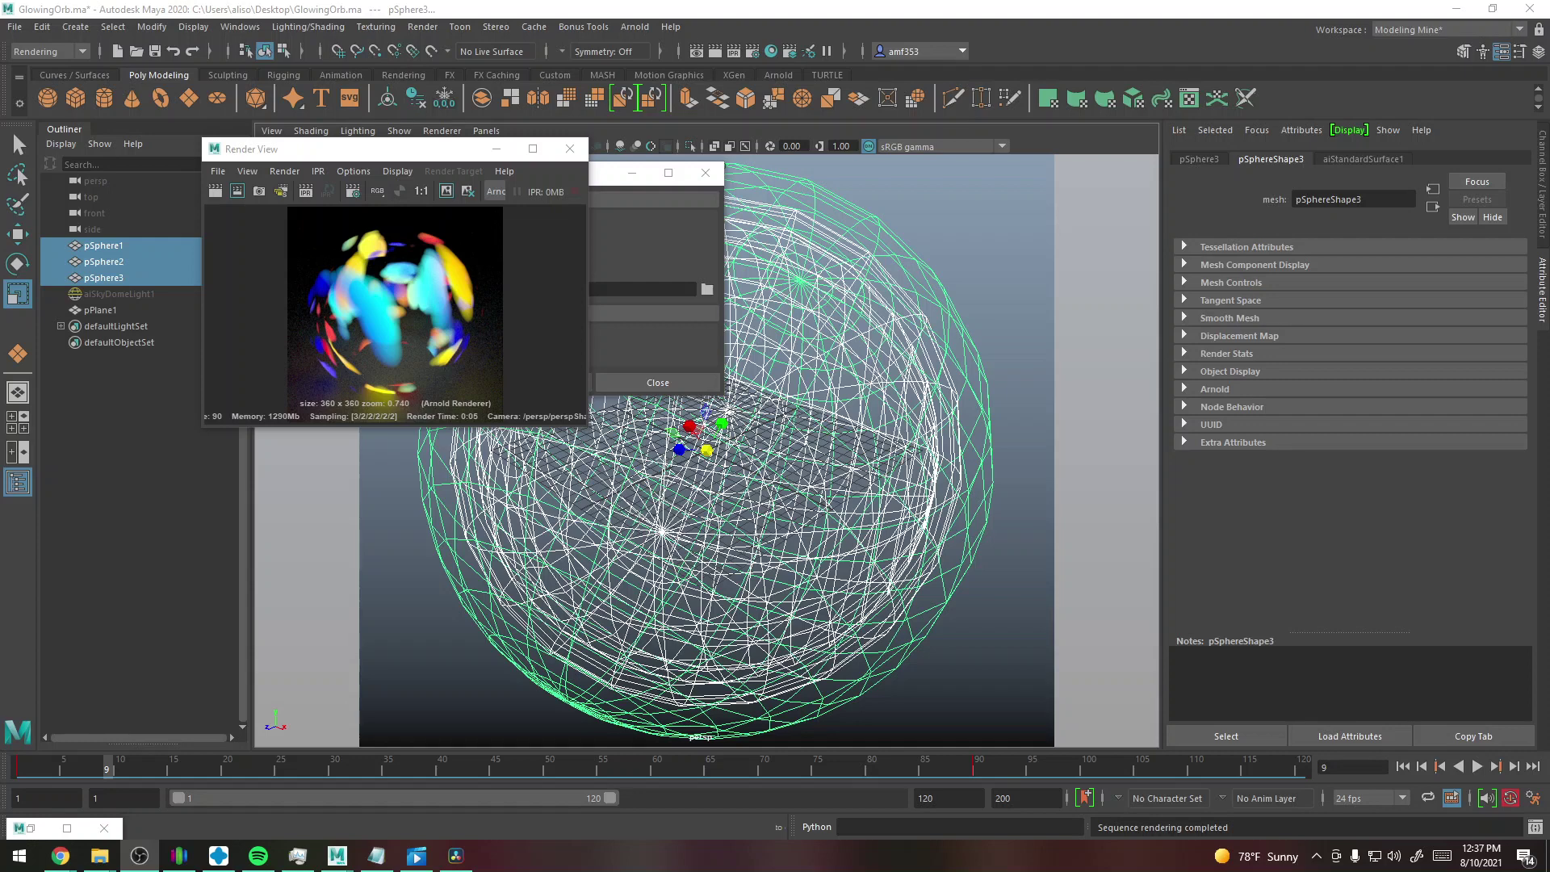
- Play back the rendered orb sequence in DaVinci Resolve
click(457, 856)
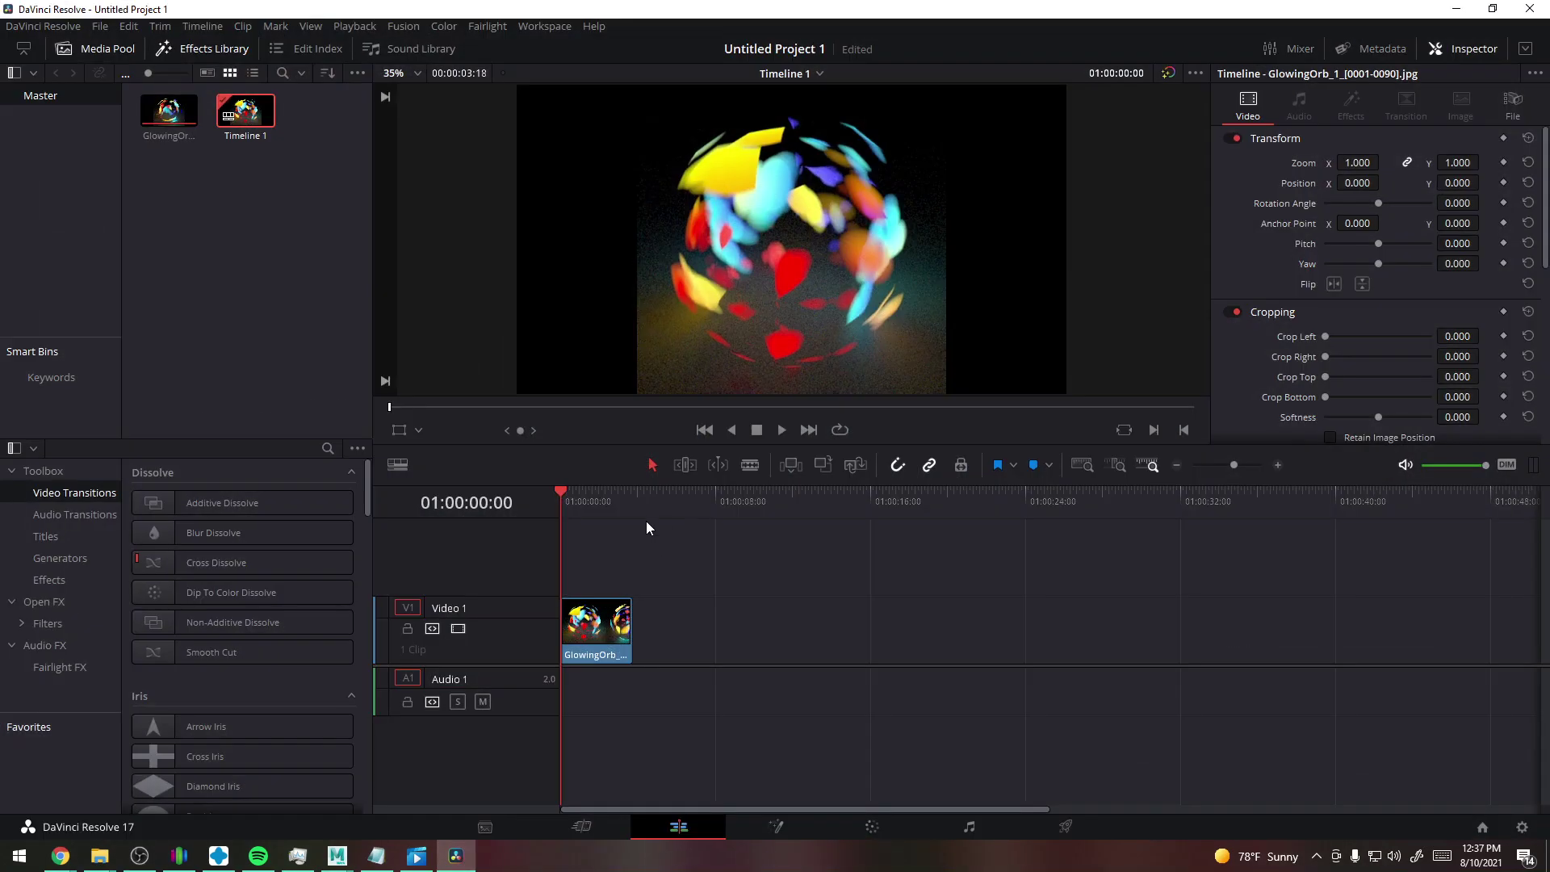
click(788, 429)
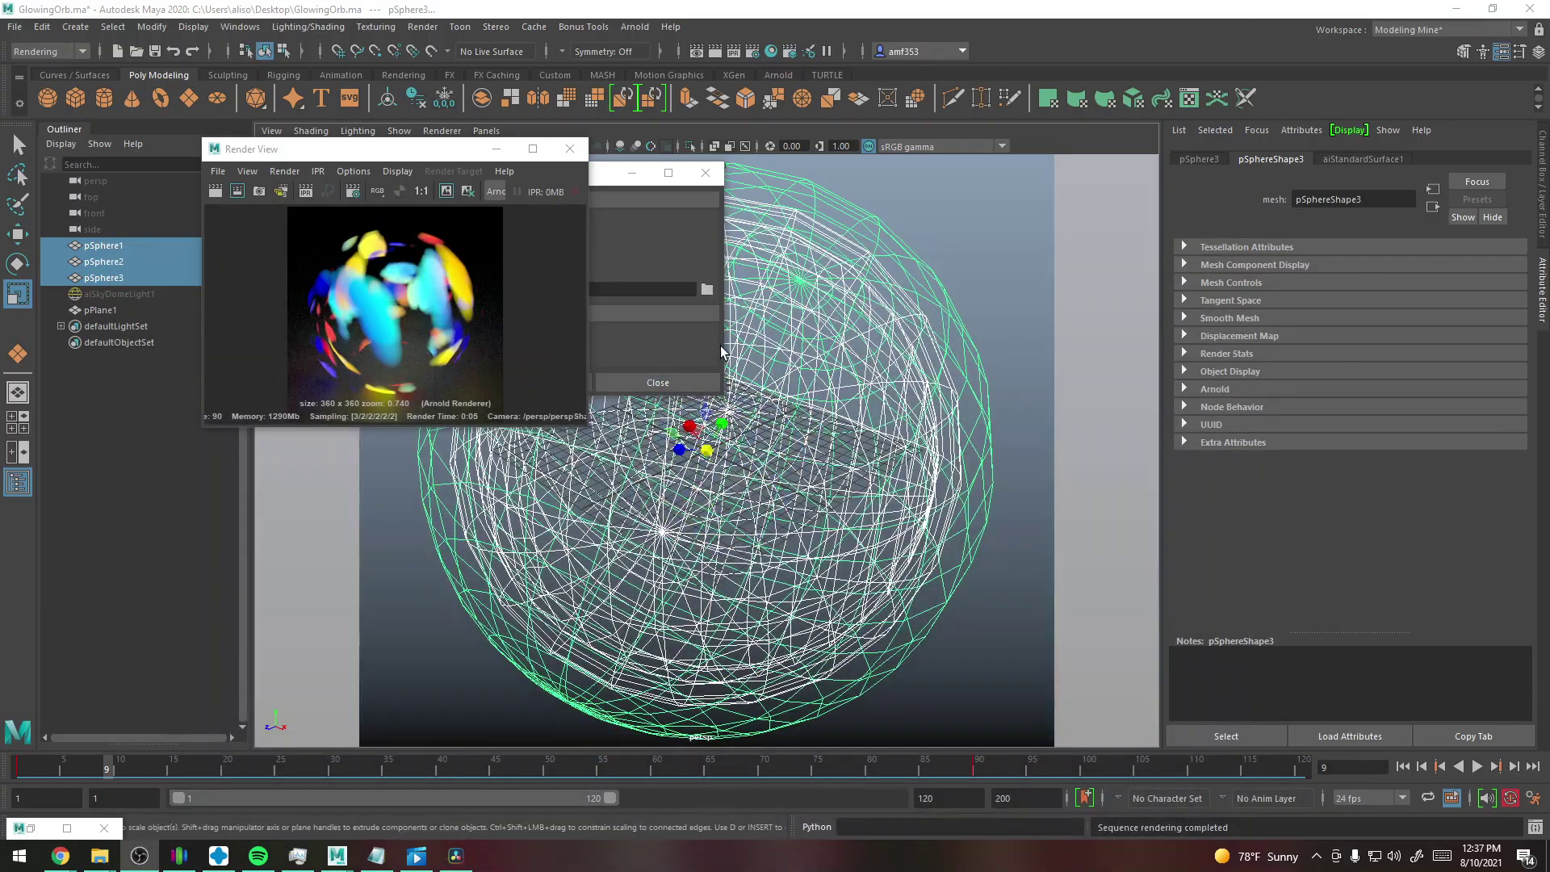
- Close the render preview and Render Sequence windows, then select pSphere1–pSphere3 in the Outliner
click(571, 149)
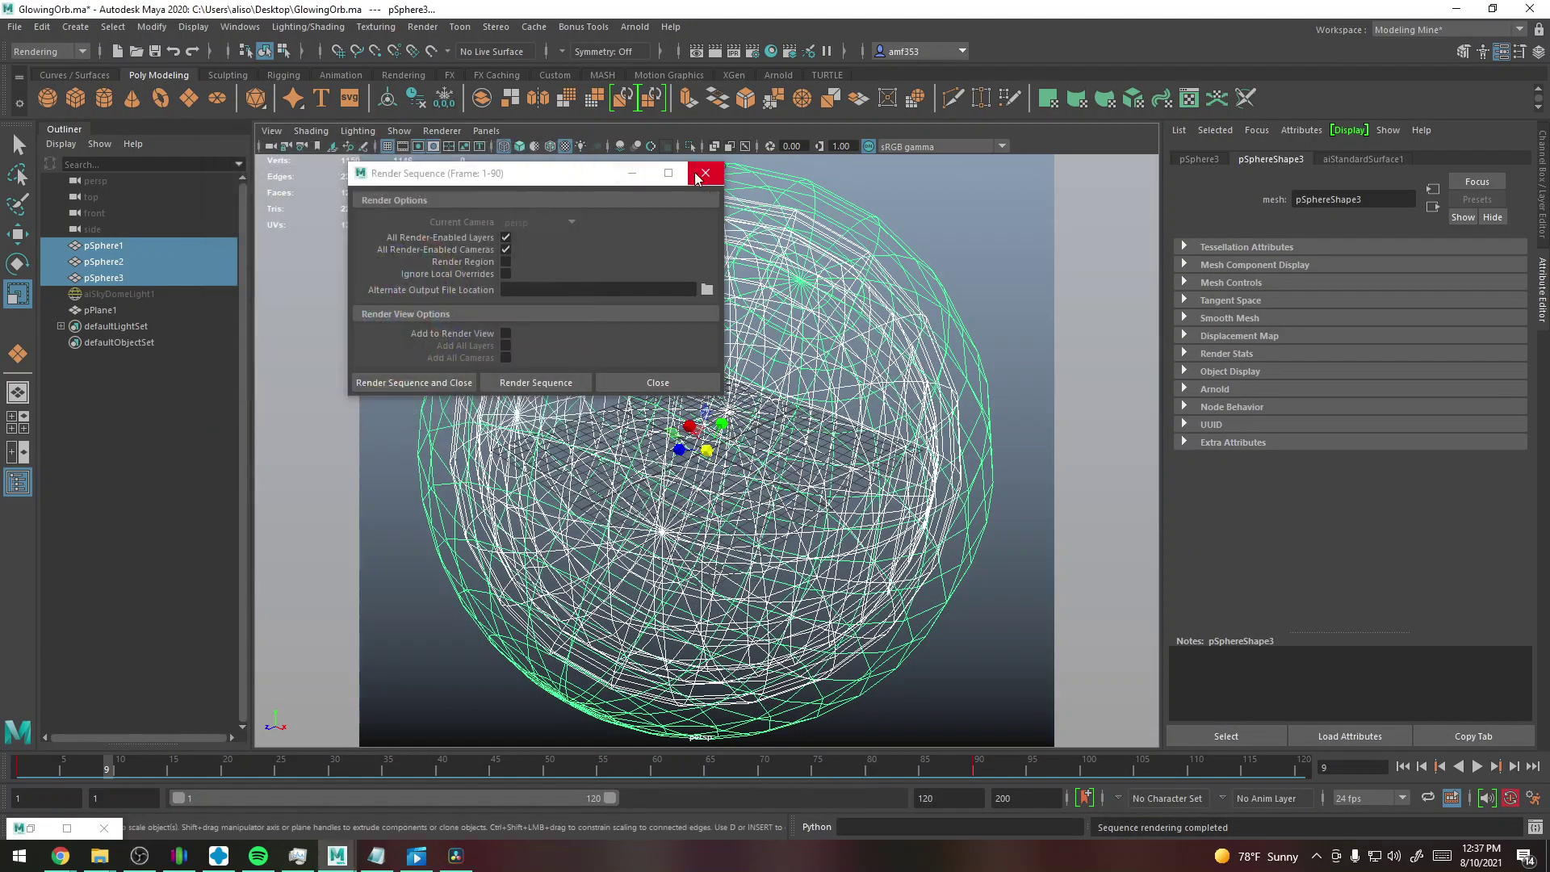
click(694, 175)
click(891, 249)
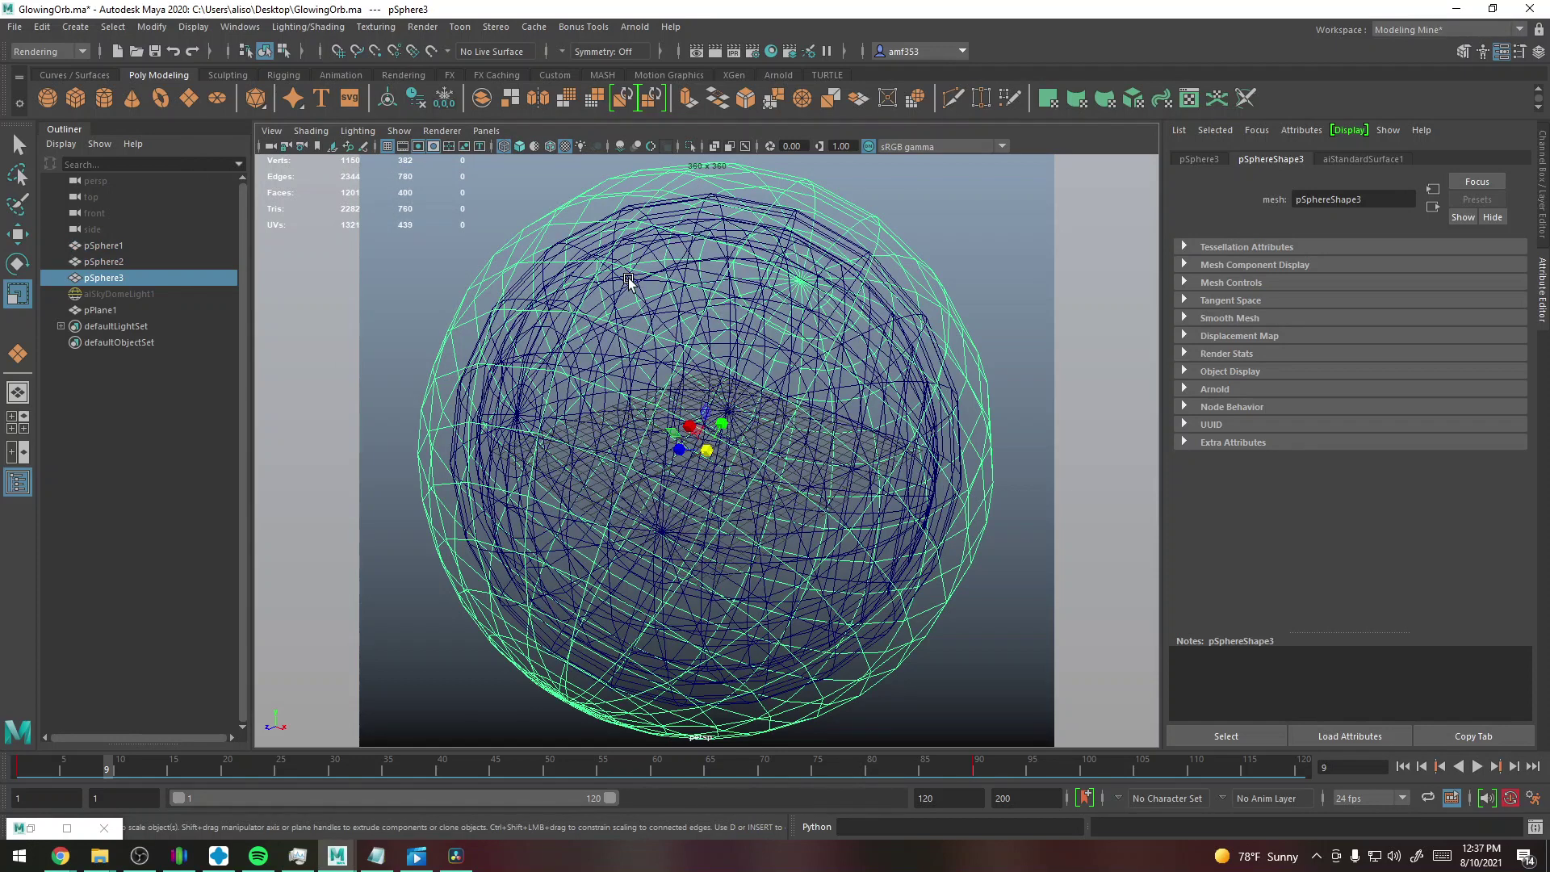
drag(589, 279, 969, 327)
click(721, 230)
- Clear the selection, play the sphere animation, and select the inner spheres pSphere1 and pSphere2
click(699, 258)
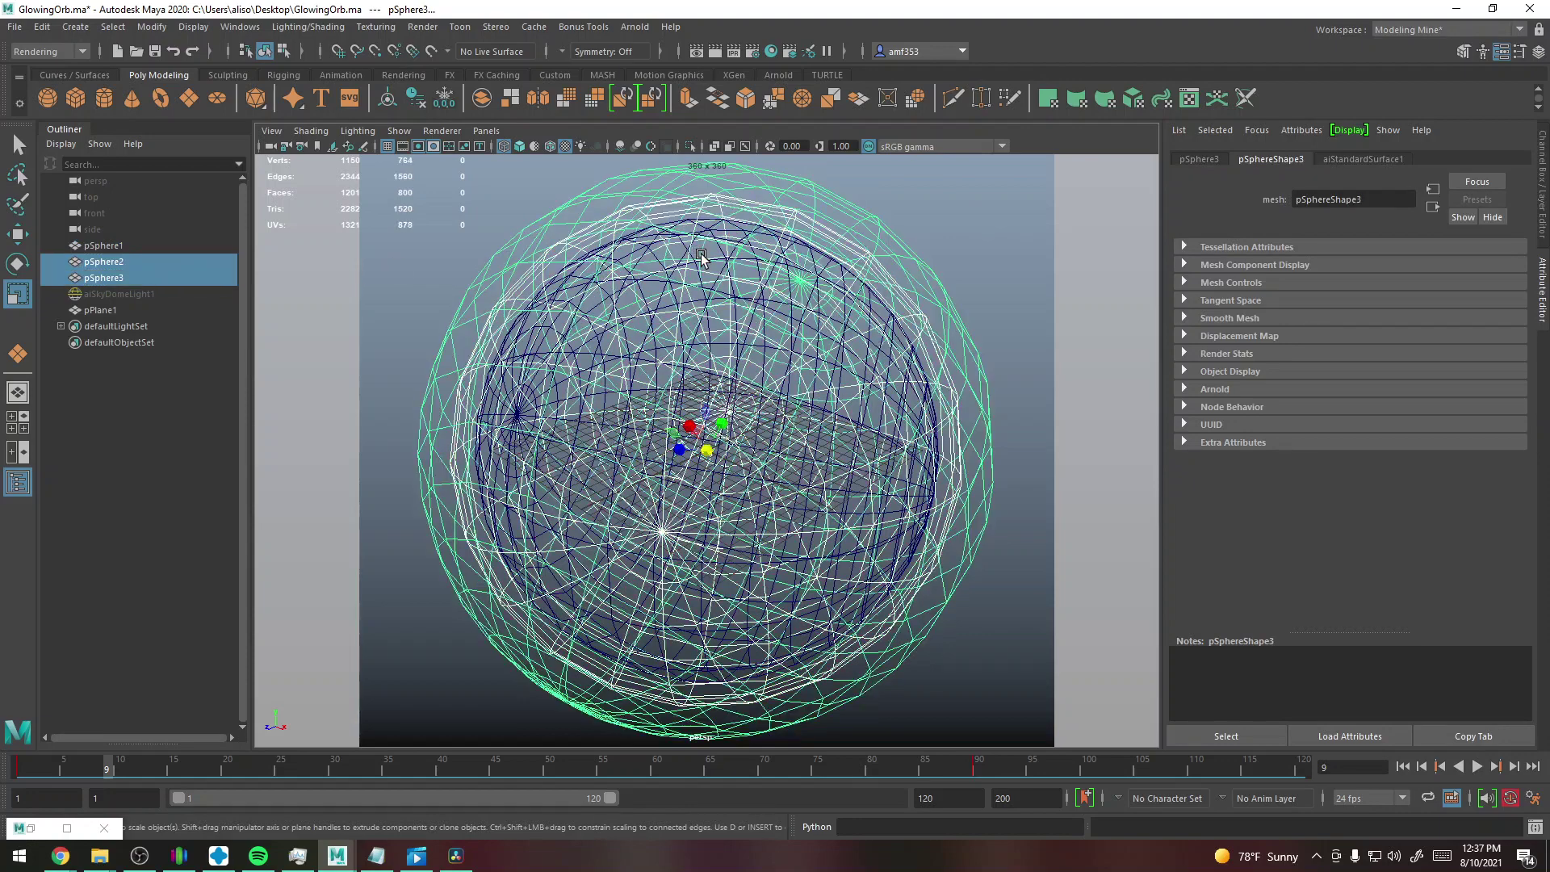
click(673, 214)
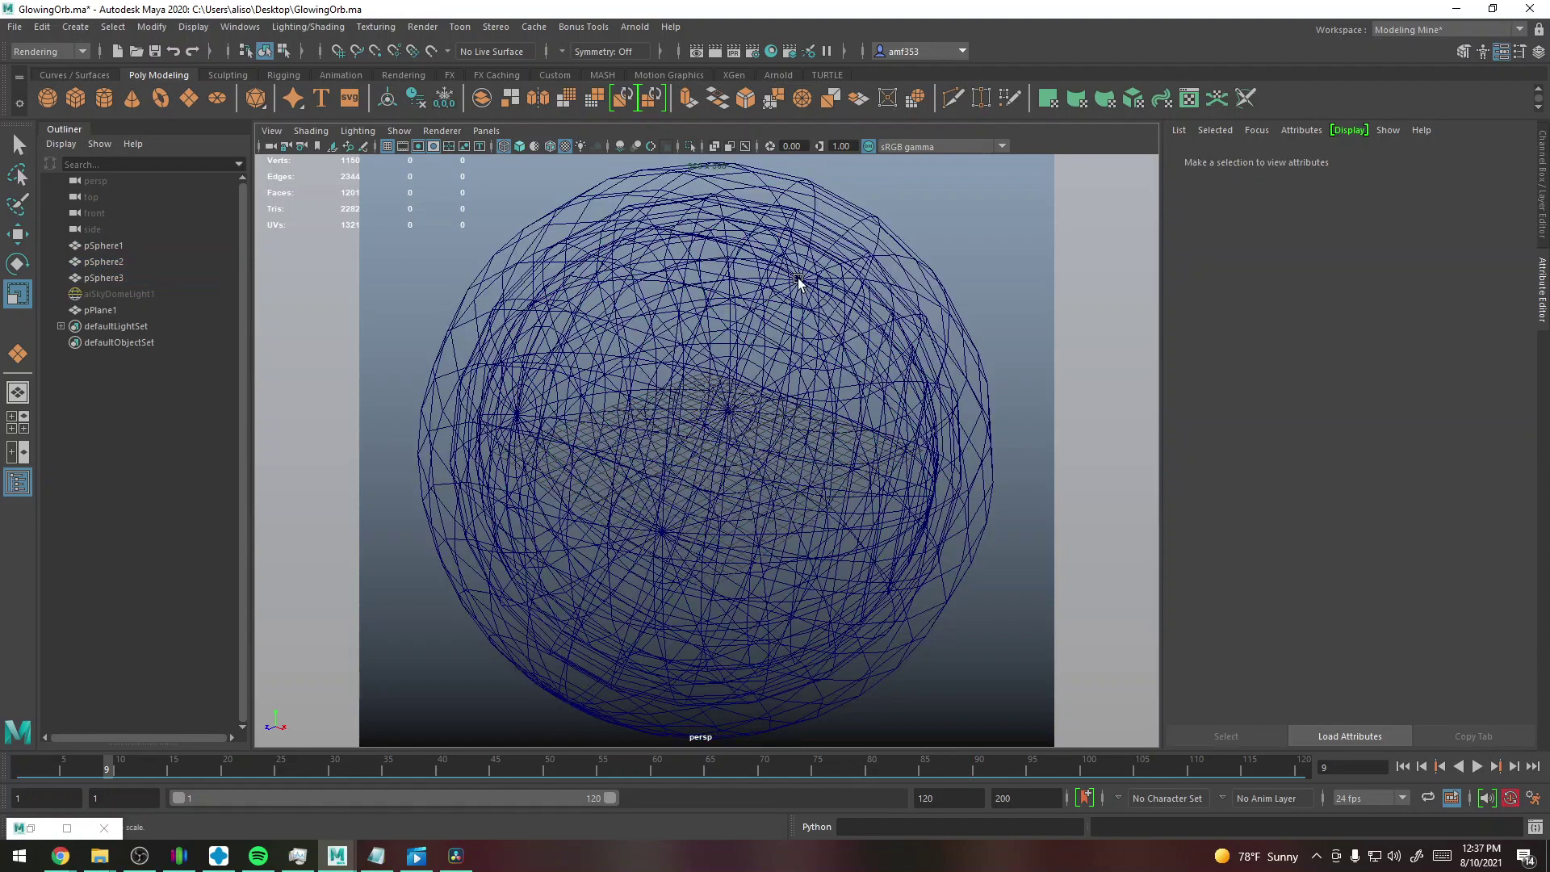
key(alt+v)
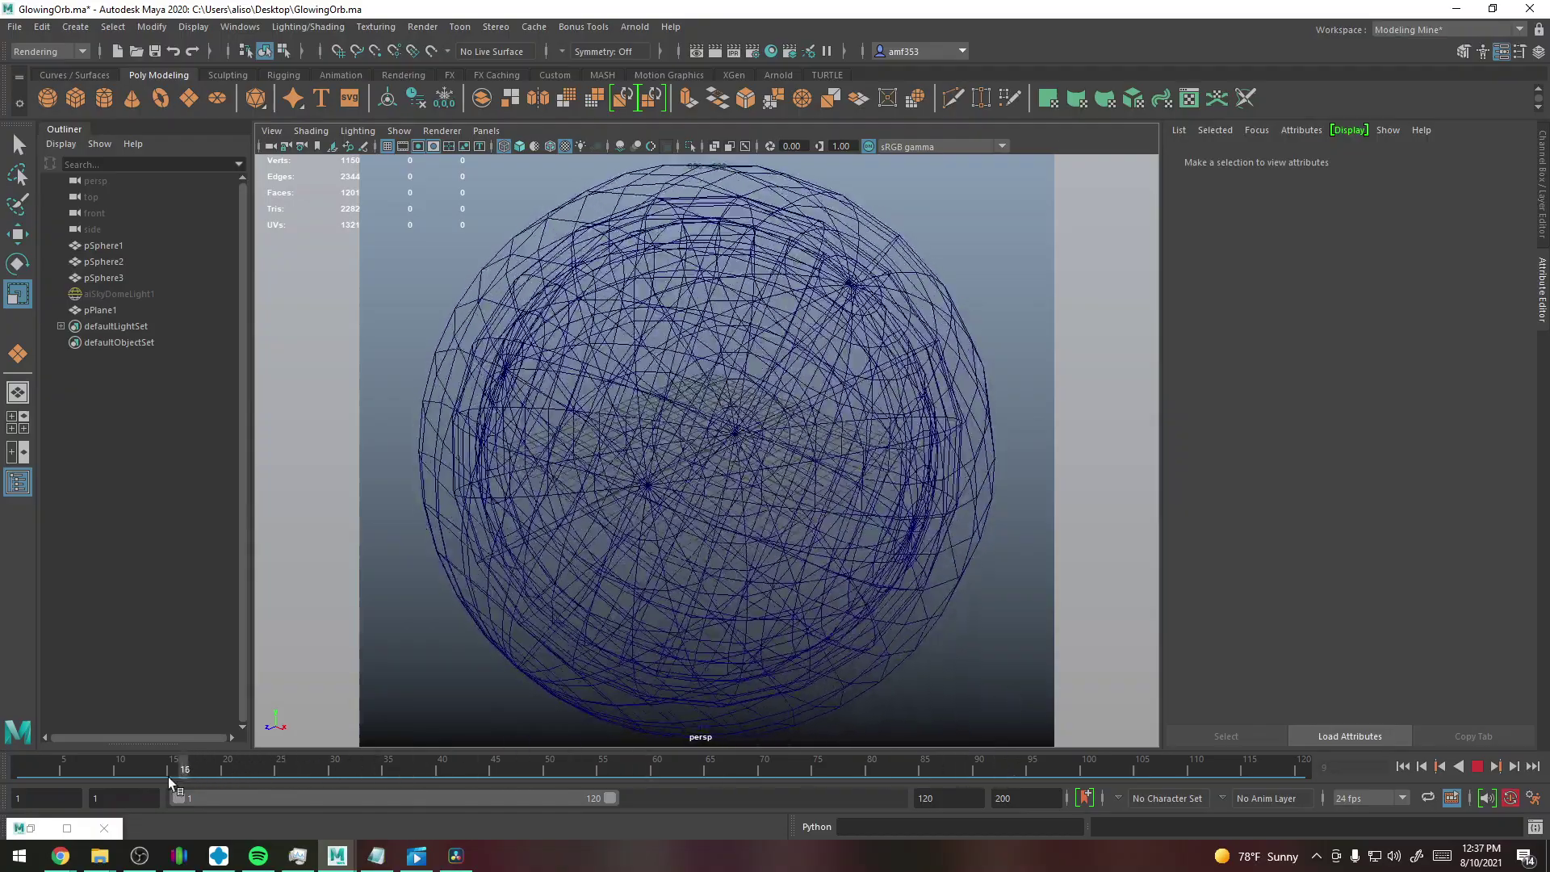
drag(452, 194, 1062, 731)
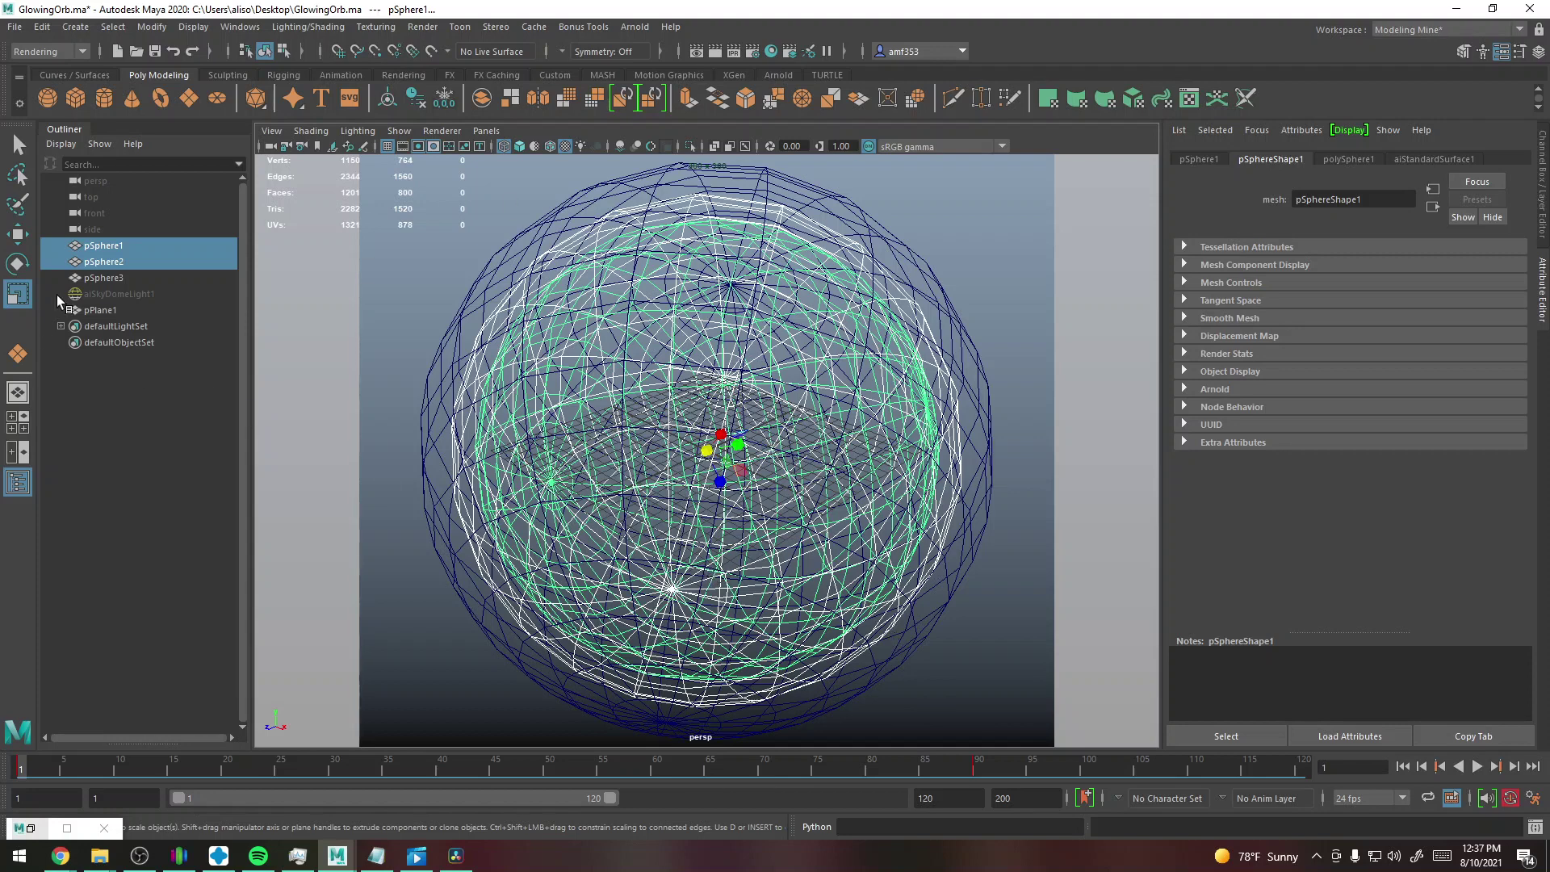
- Select pSphere3 and scroll its aiStandardSurface1 settings down to Emission
click(715, 259)
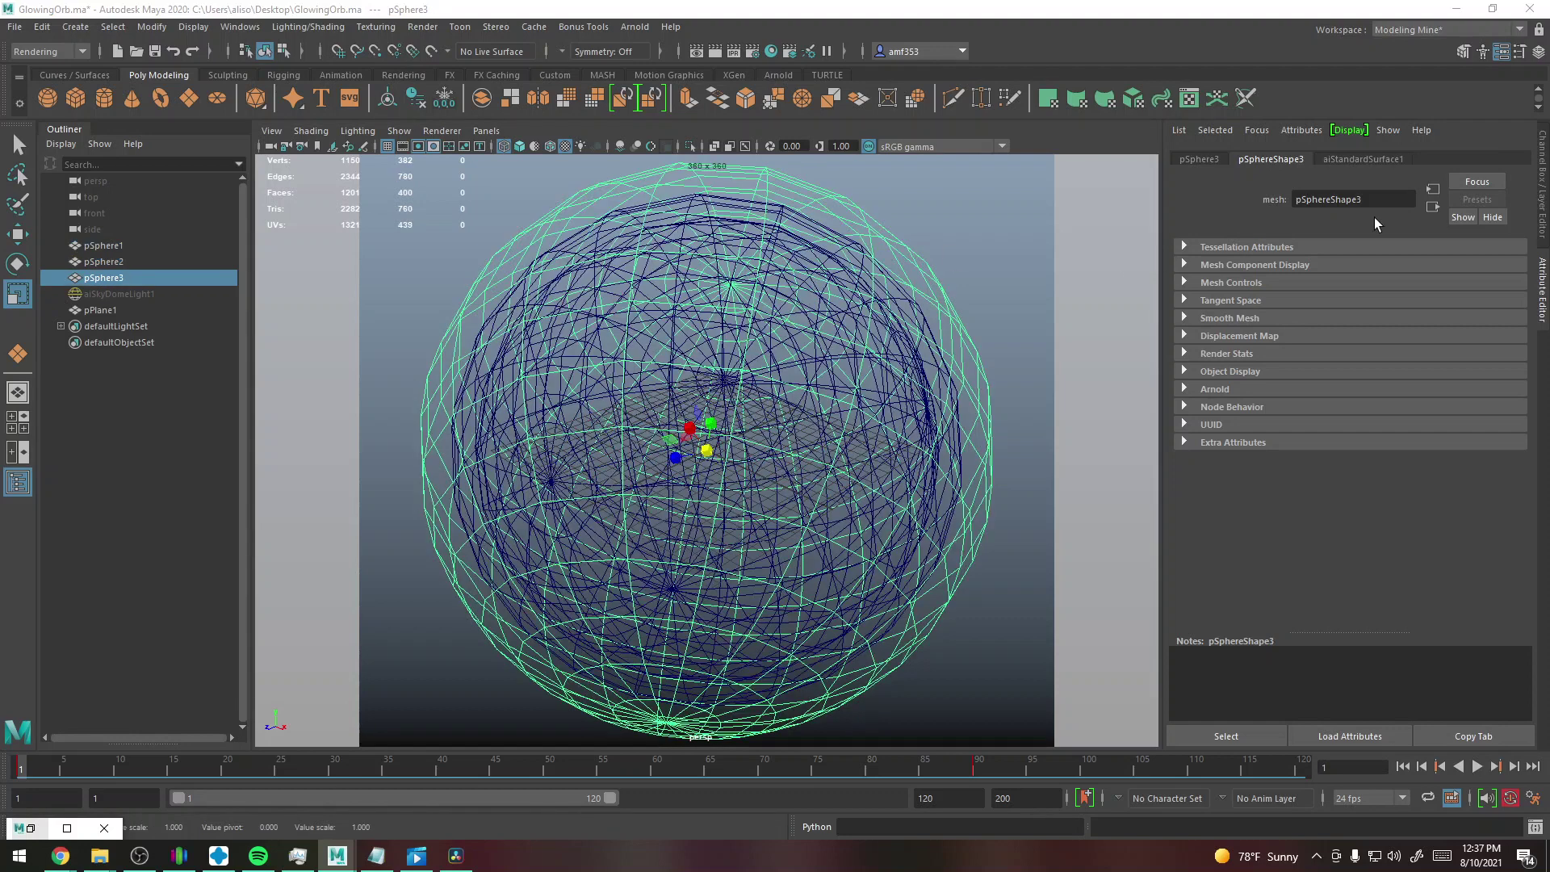
click(1343, 159)
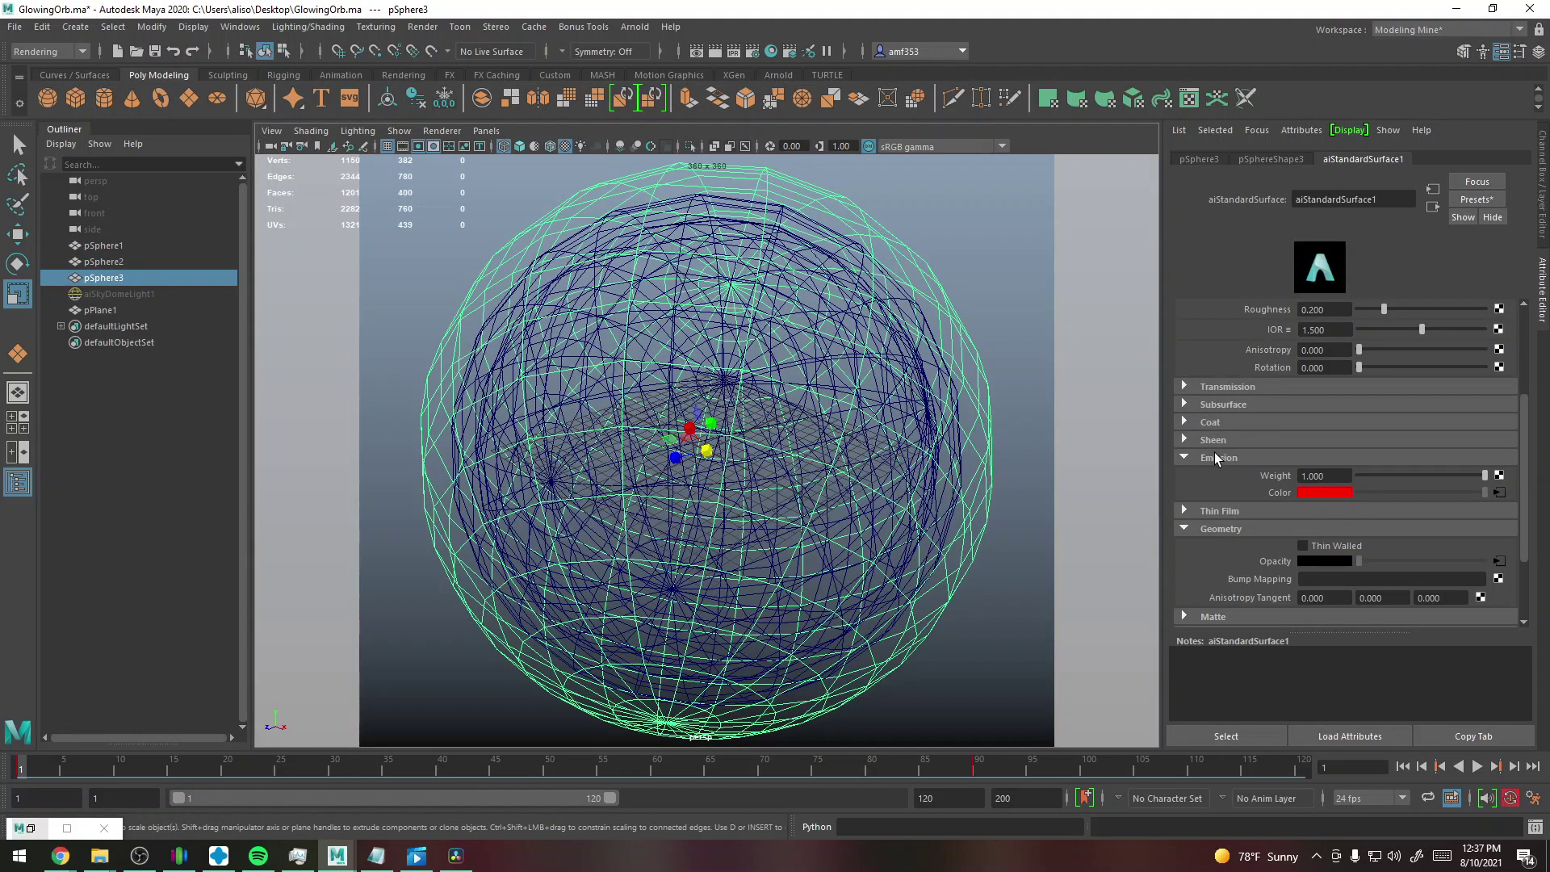
scroll(1216, 457, up, 3)
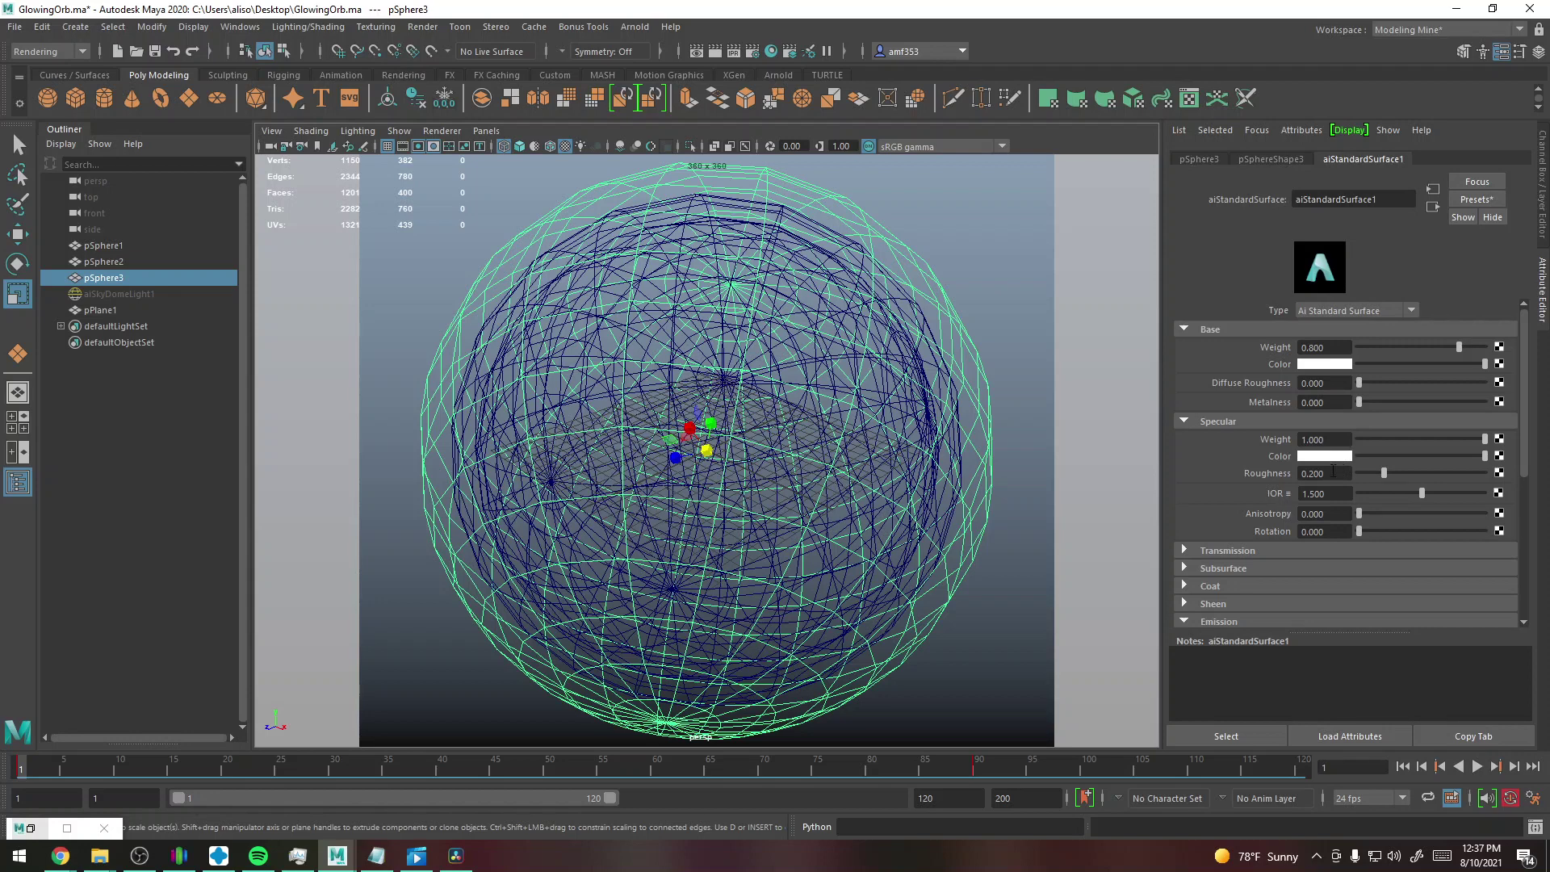
scroll(1331, 505, down, 2)
scroll(1330, 505, down, 1)
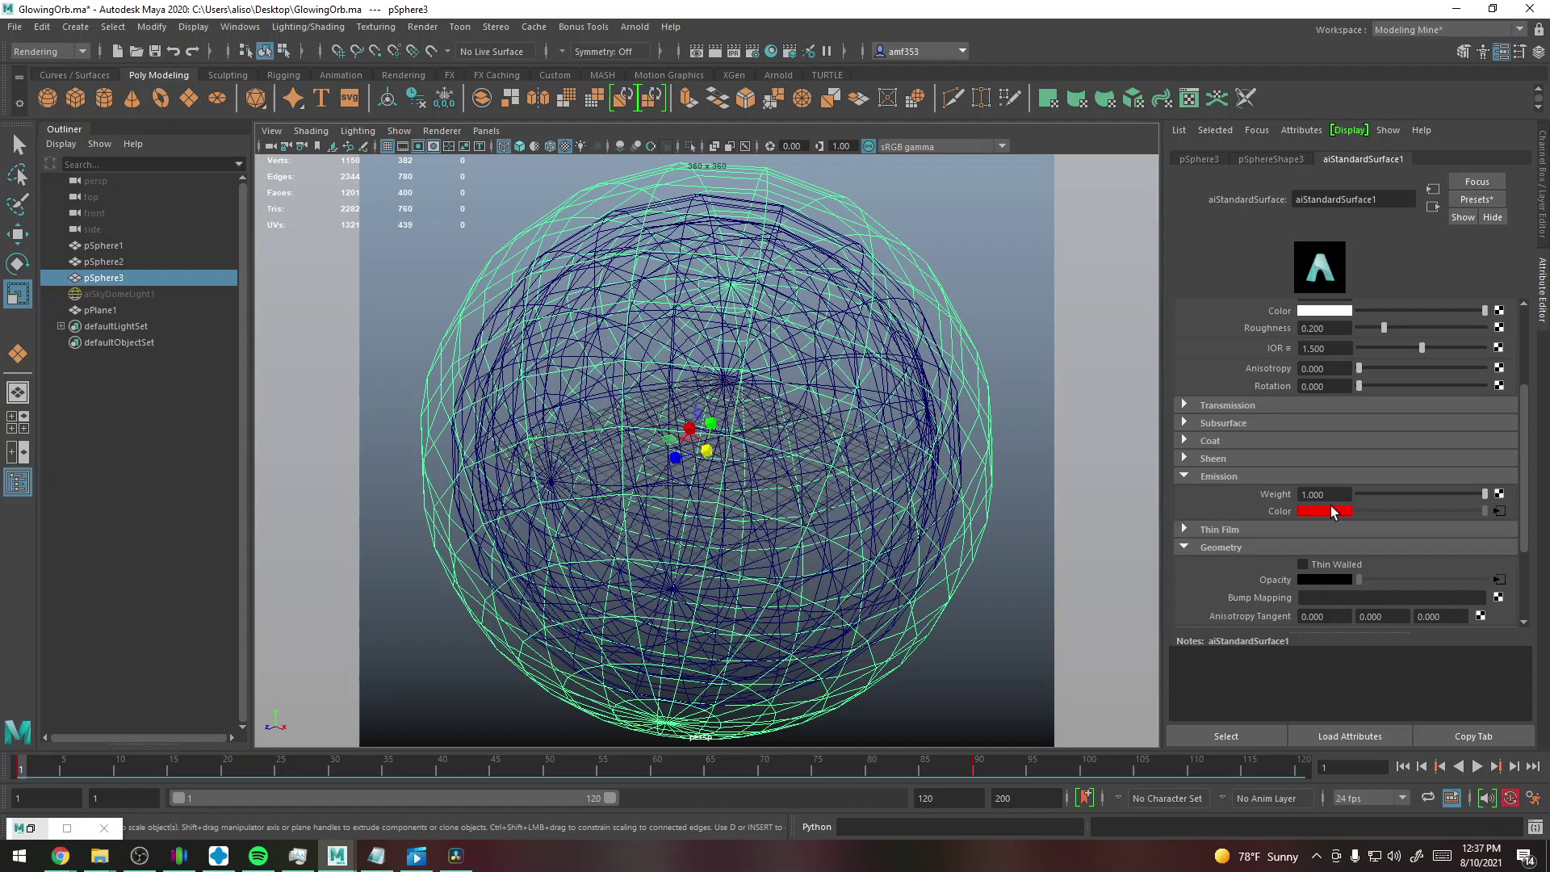
scroll(1330, 505, down, 1)
scroll(1331, 506, down, 1)
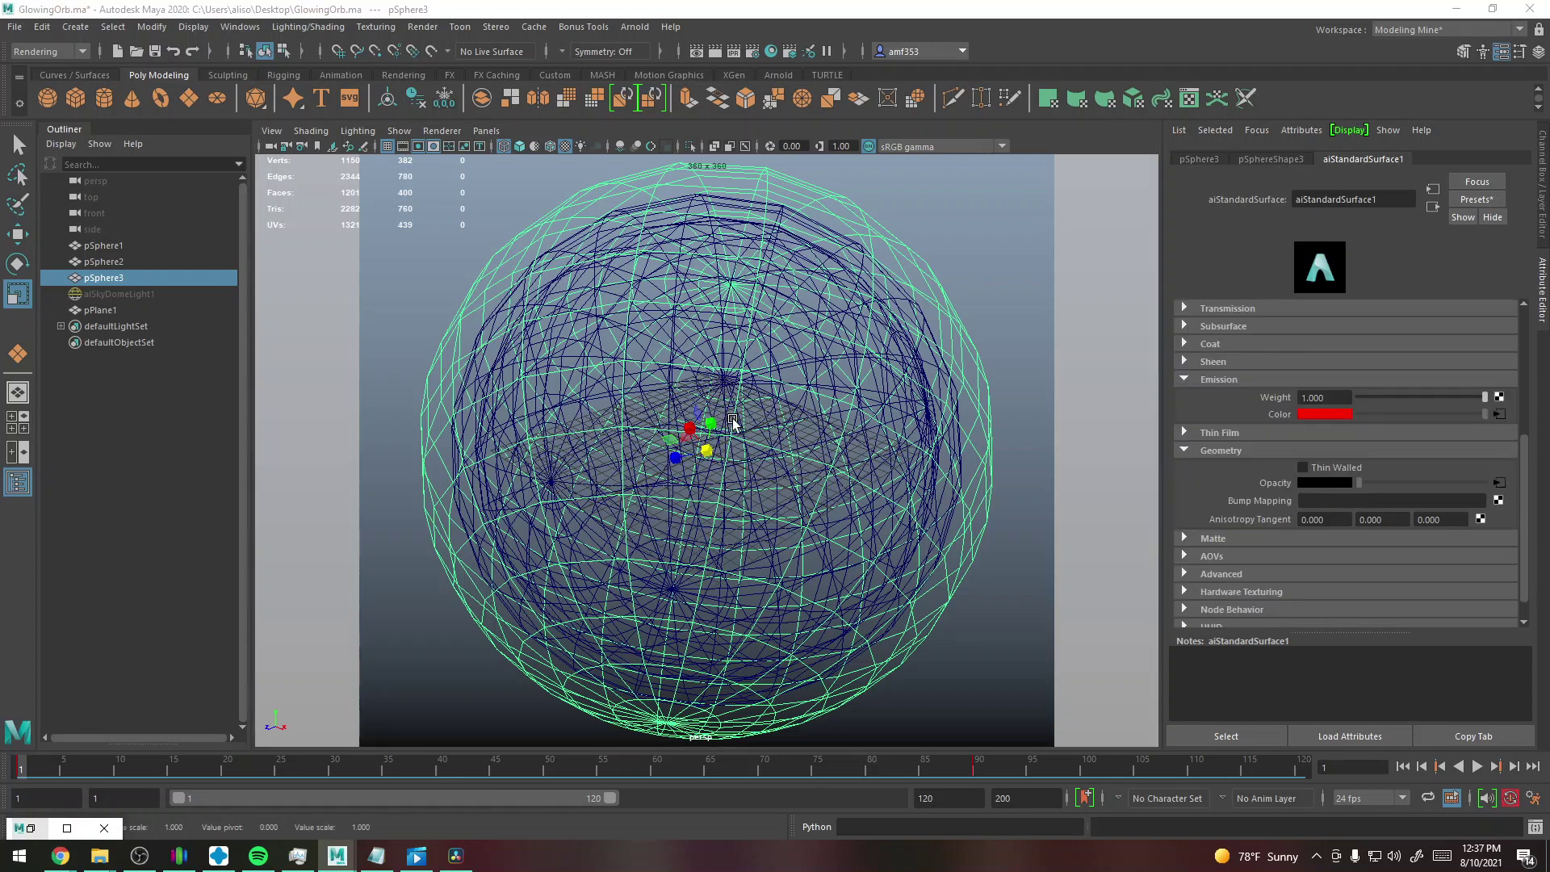
- Close the animation curve window, switch to shaded display with 5, and reselect pSphere3
click(779, 368)
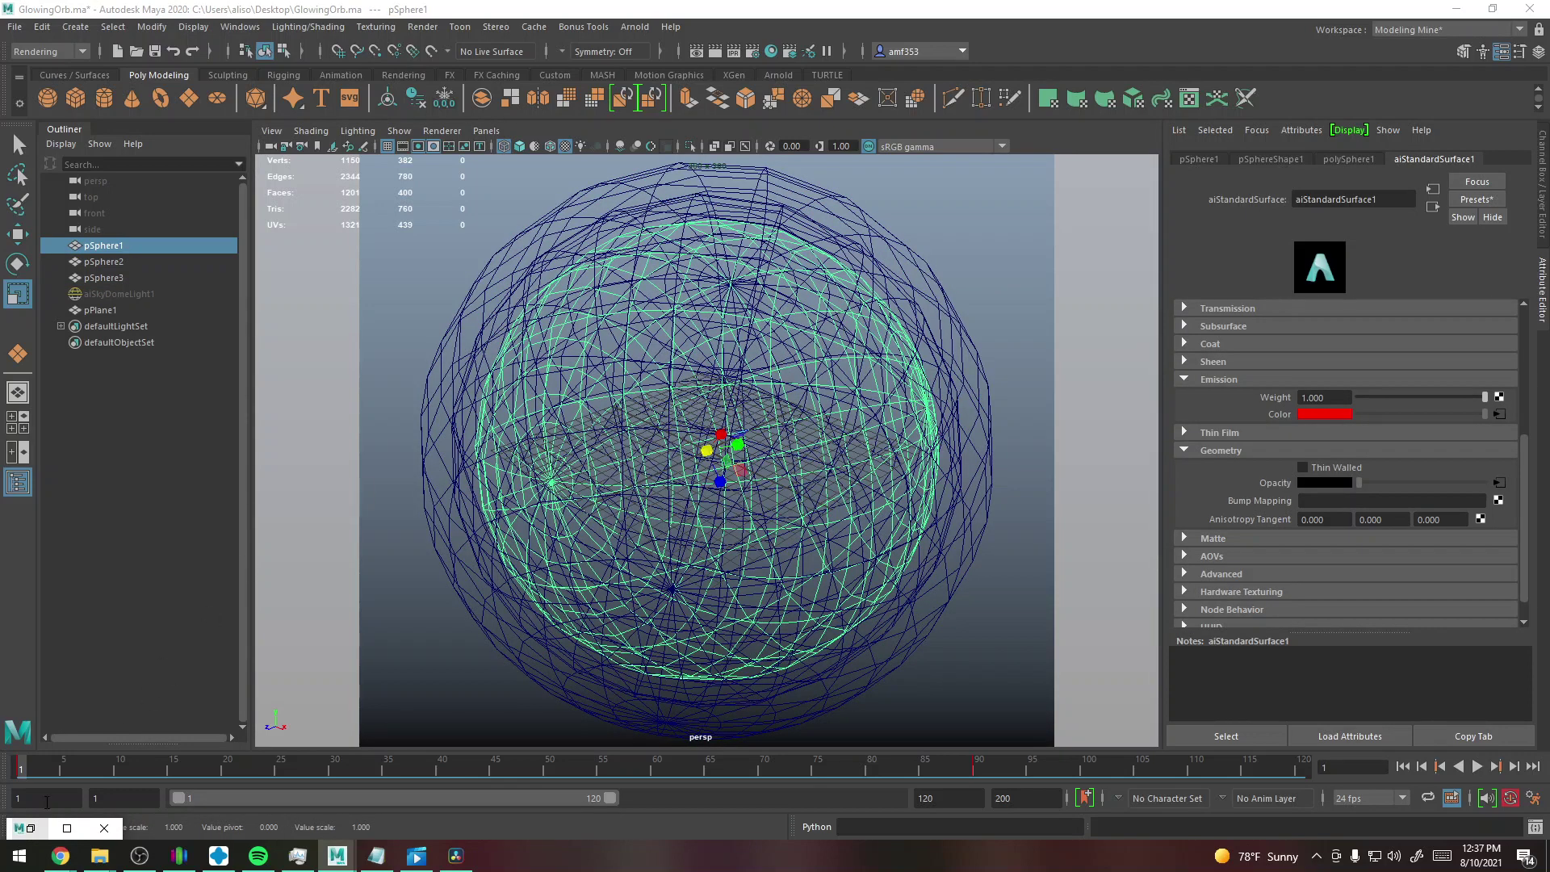
click(28, 828)
click(1494, 151)
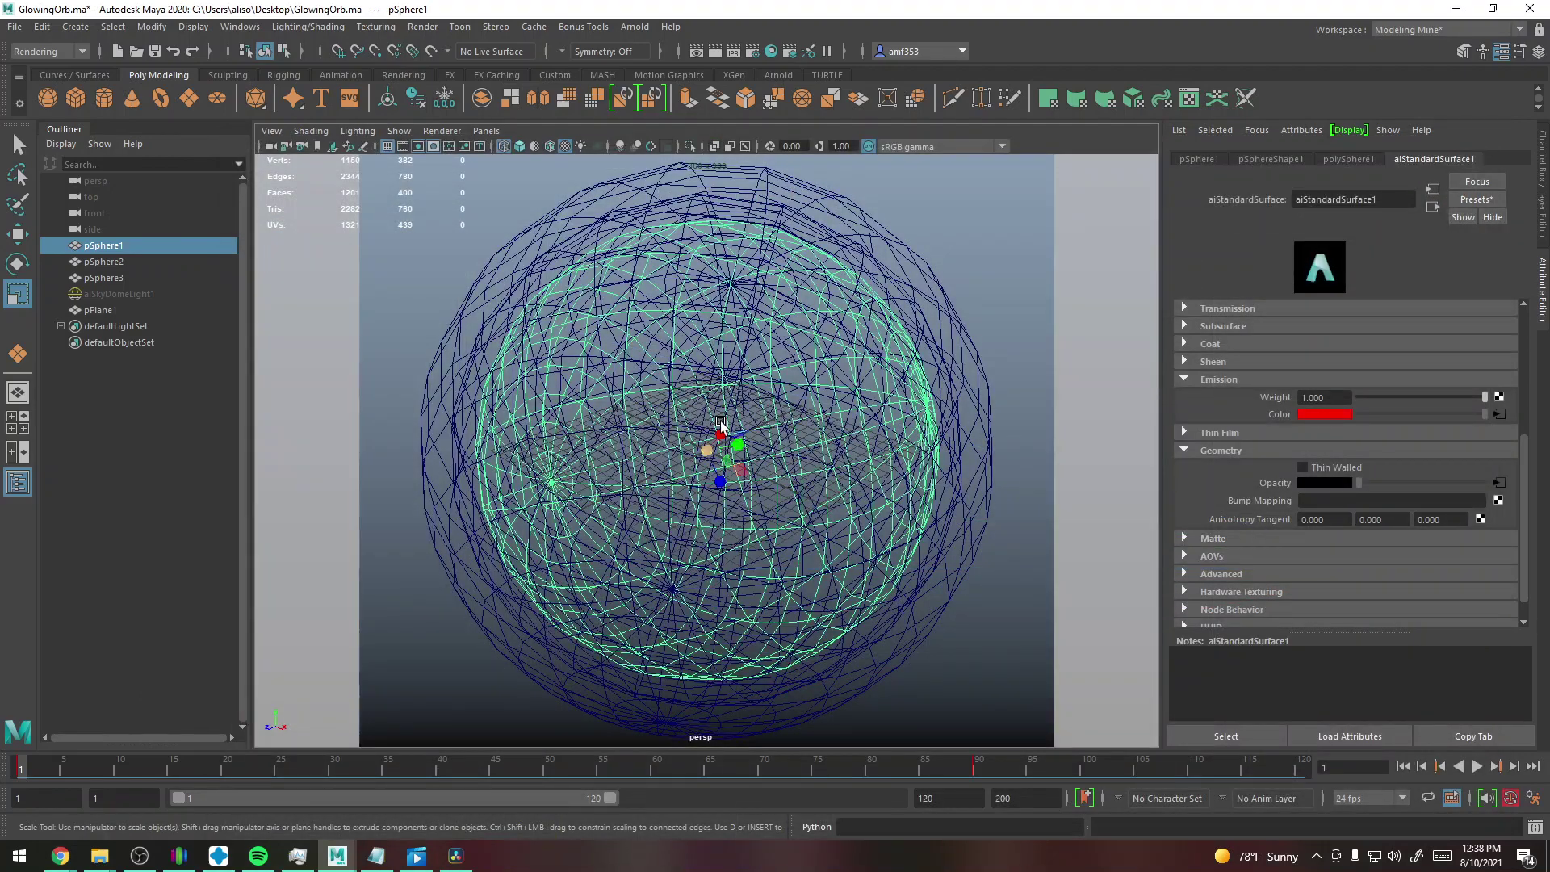
drag(721, 422, 725, 426)
key(5)
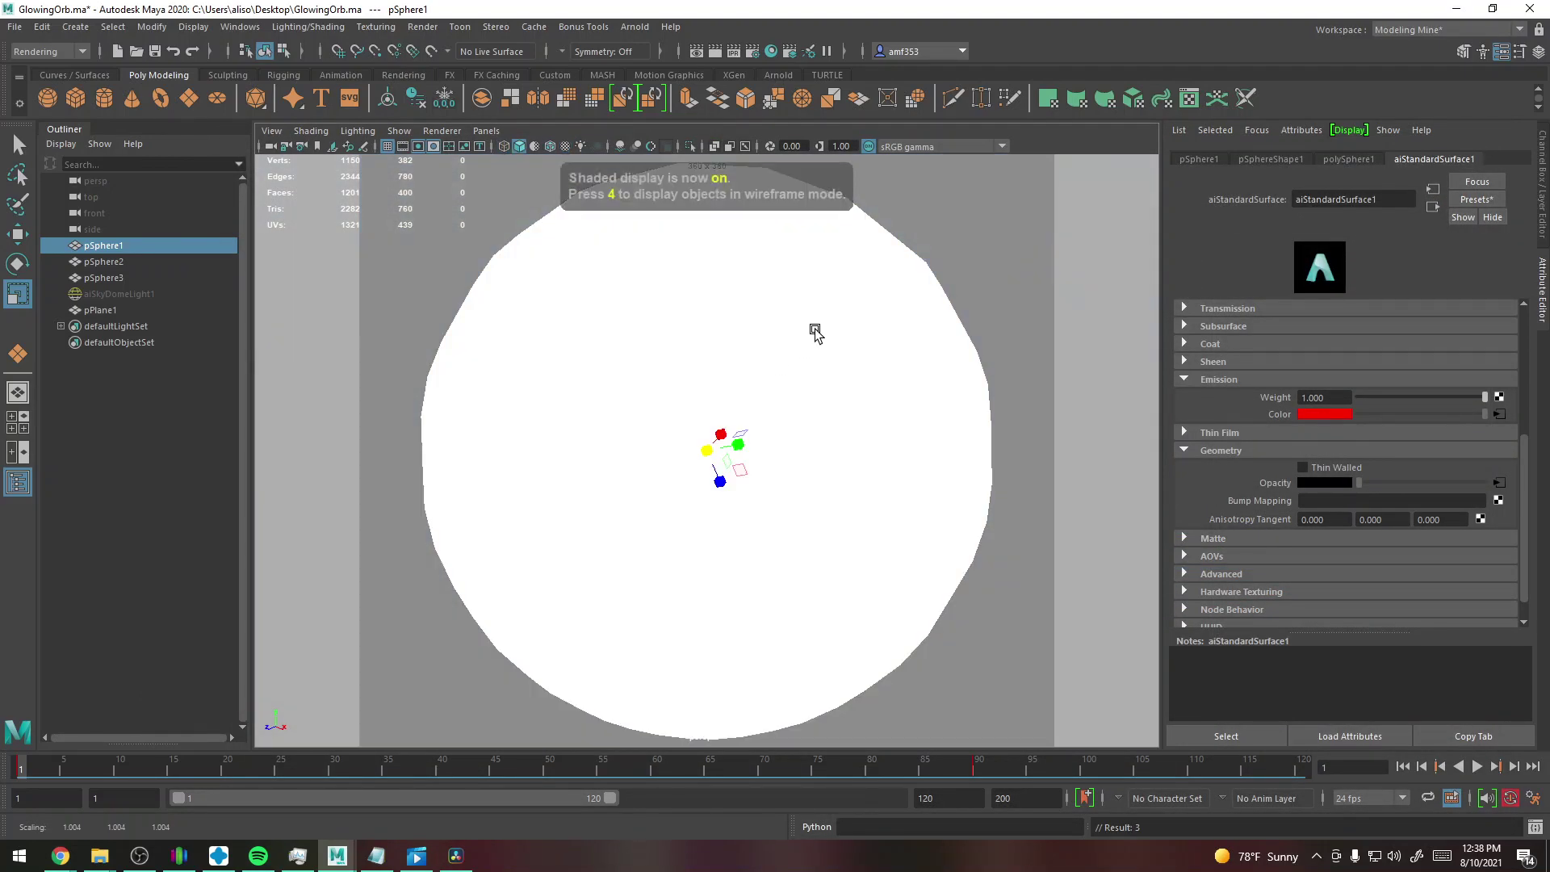
click(815, 333)
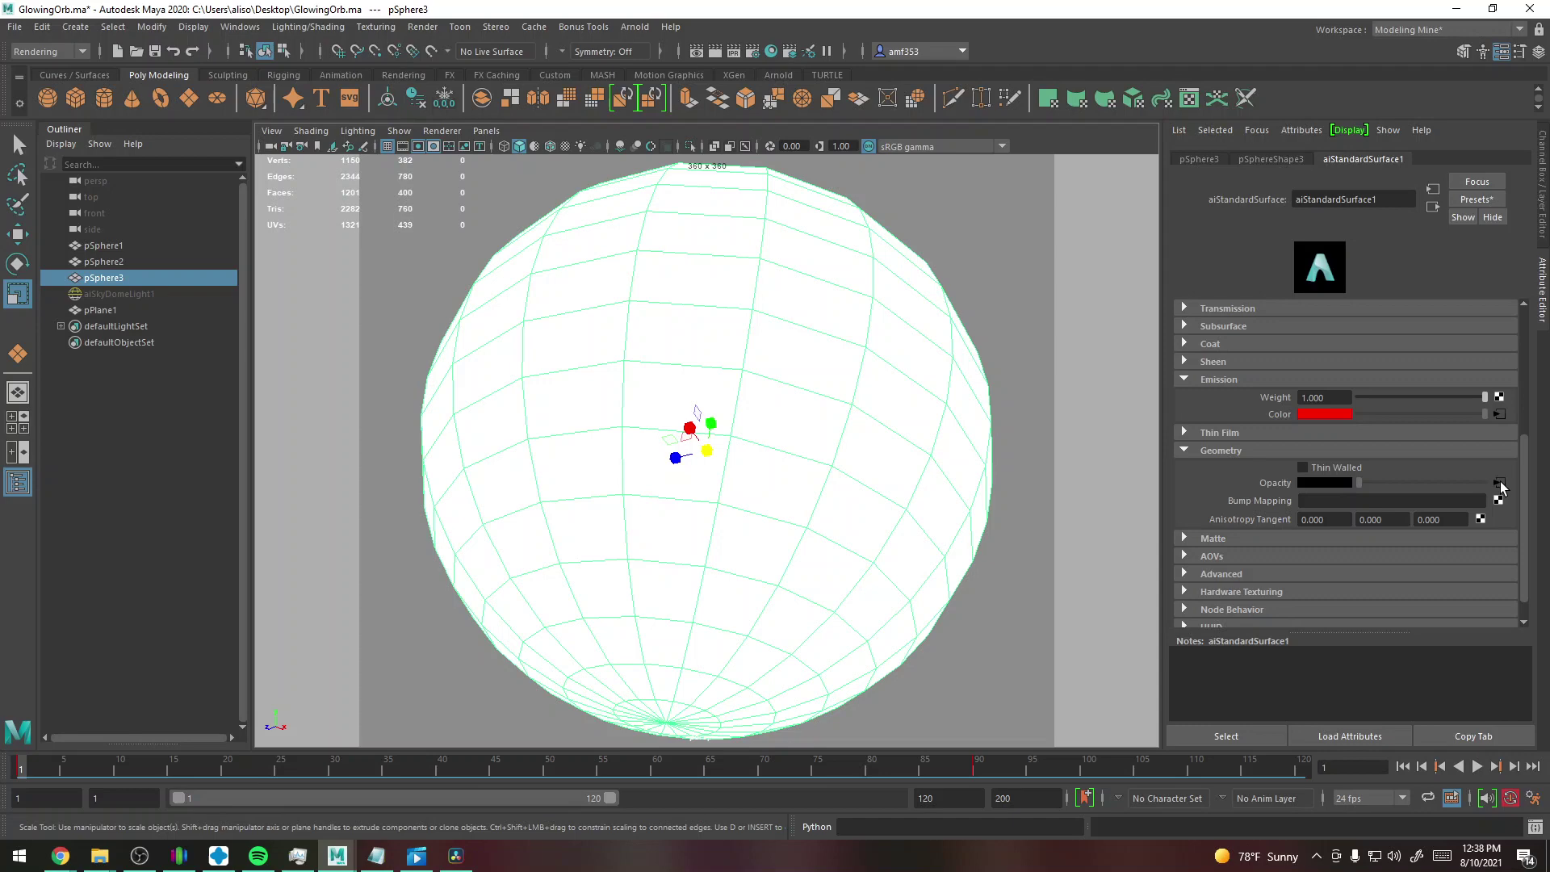
click(771, 51)
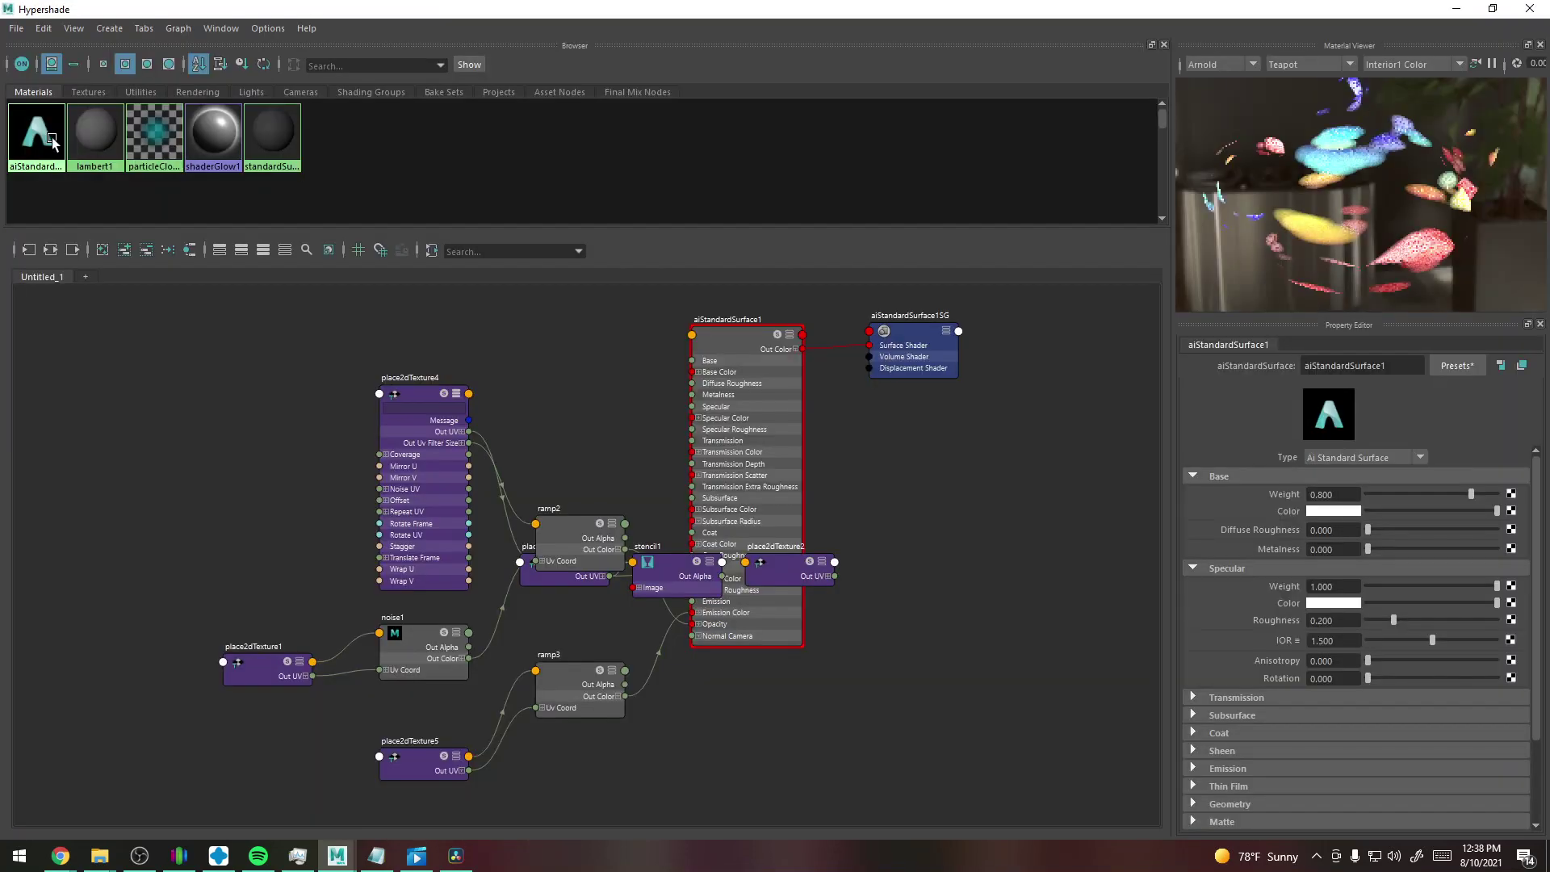
- Graph the aiStandardSurface1 network and drag ramp2's white stop to about 0.21
click(52, 137)
click(50, 250)
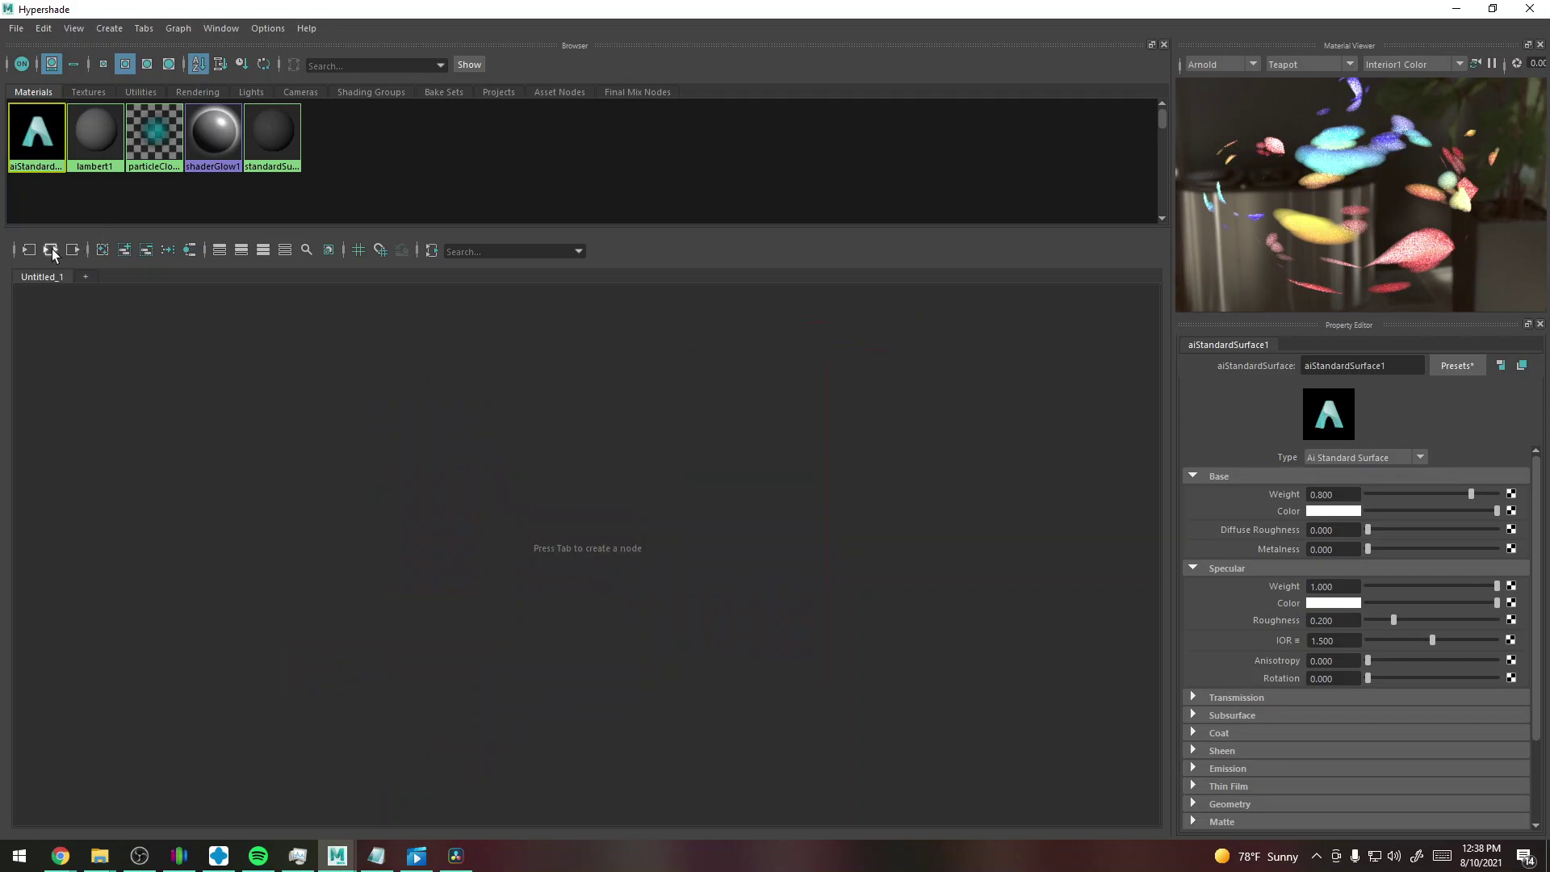
scroll(413, 755, up, 3)
click(389, 567)
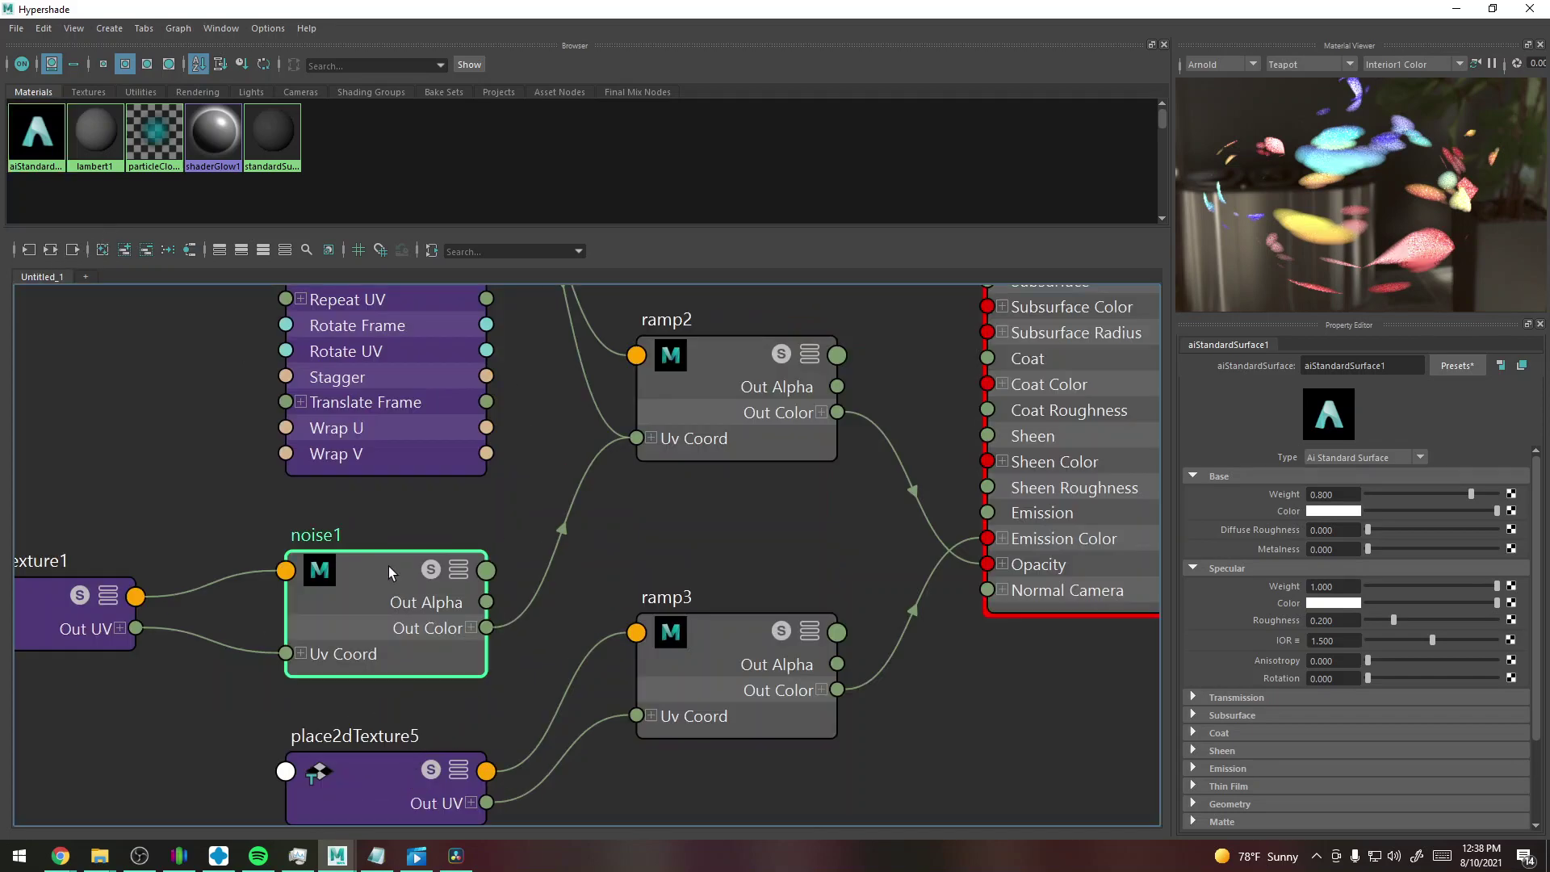
click(704, 352)
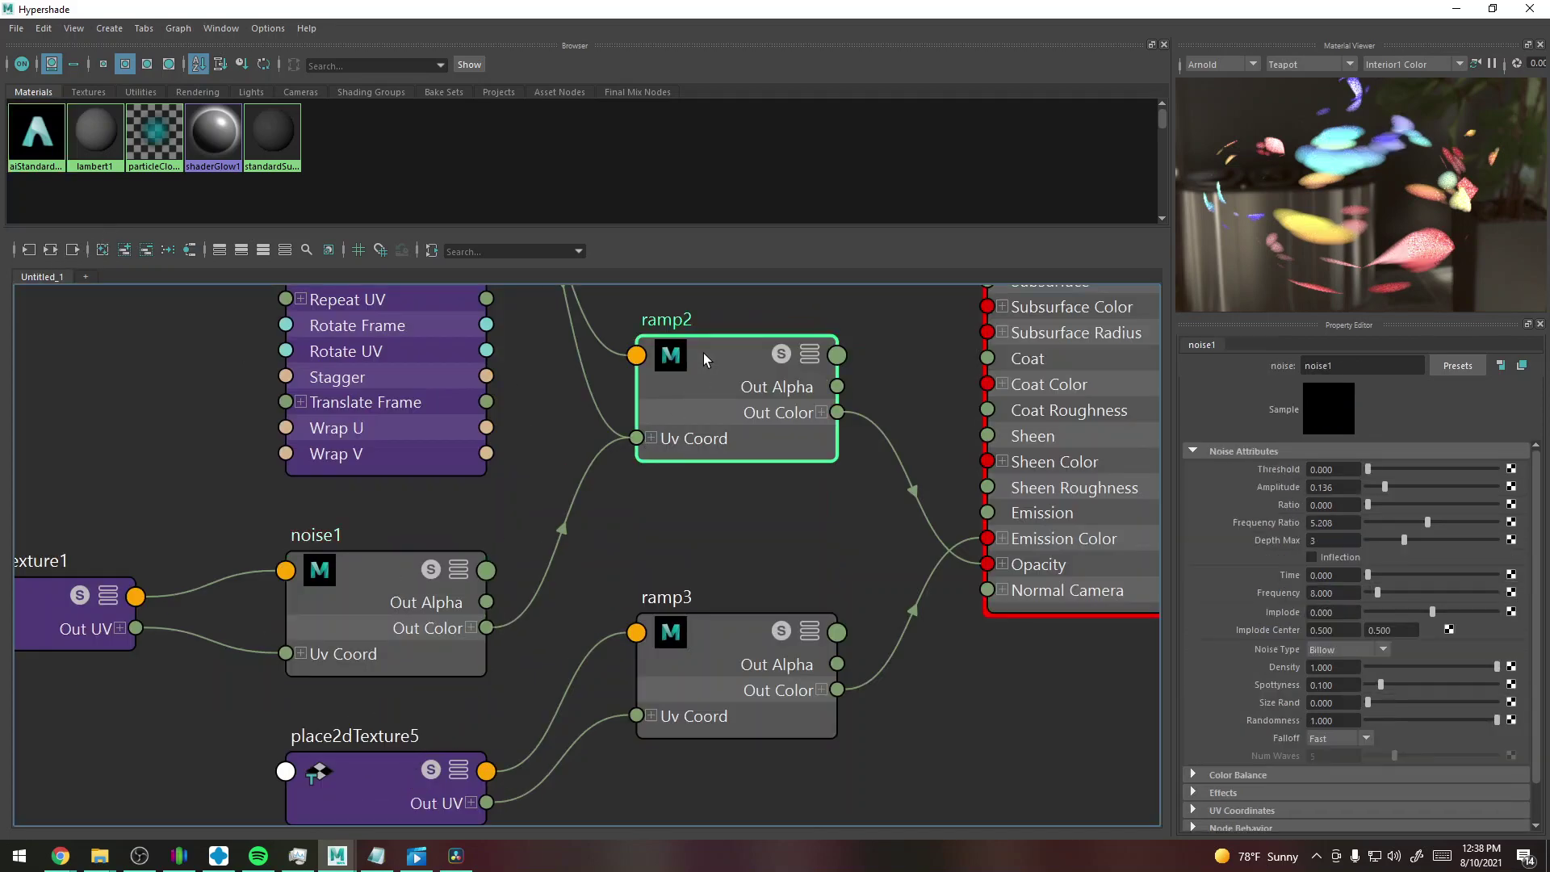
mouse_move(1270, 524)
mouse_down()
mouse_move(1374, 524)
mouse_move(1246, 530)
mouse_move(1264, 525)
mouse_up()
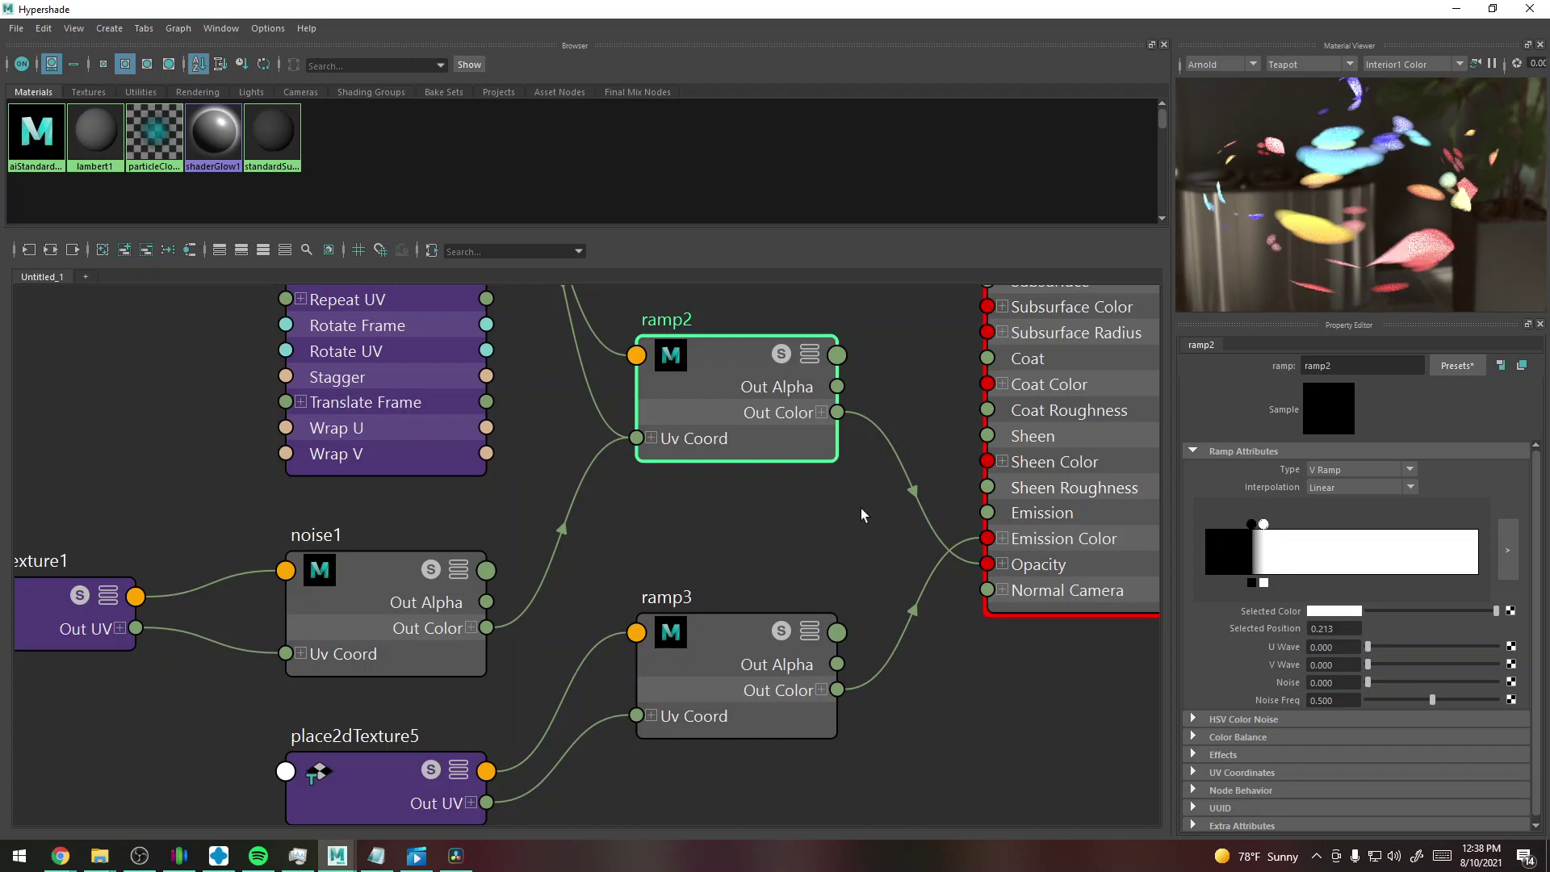
click(380, 575)
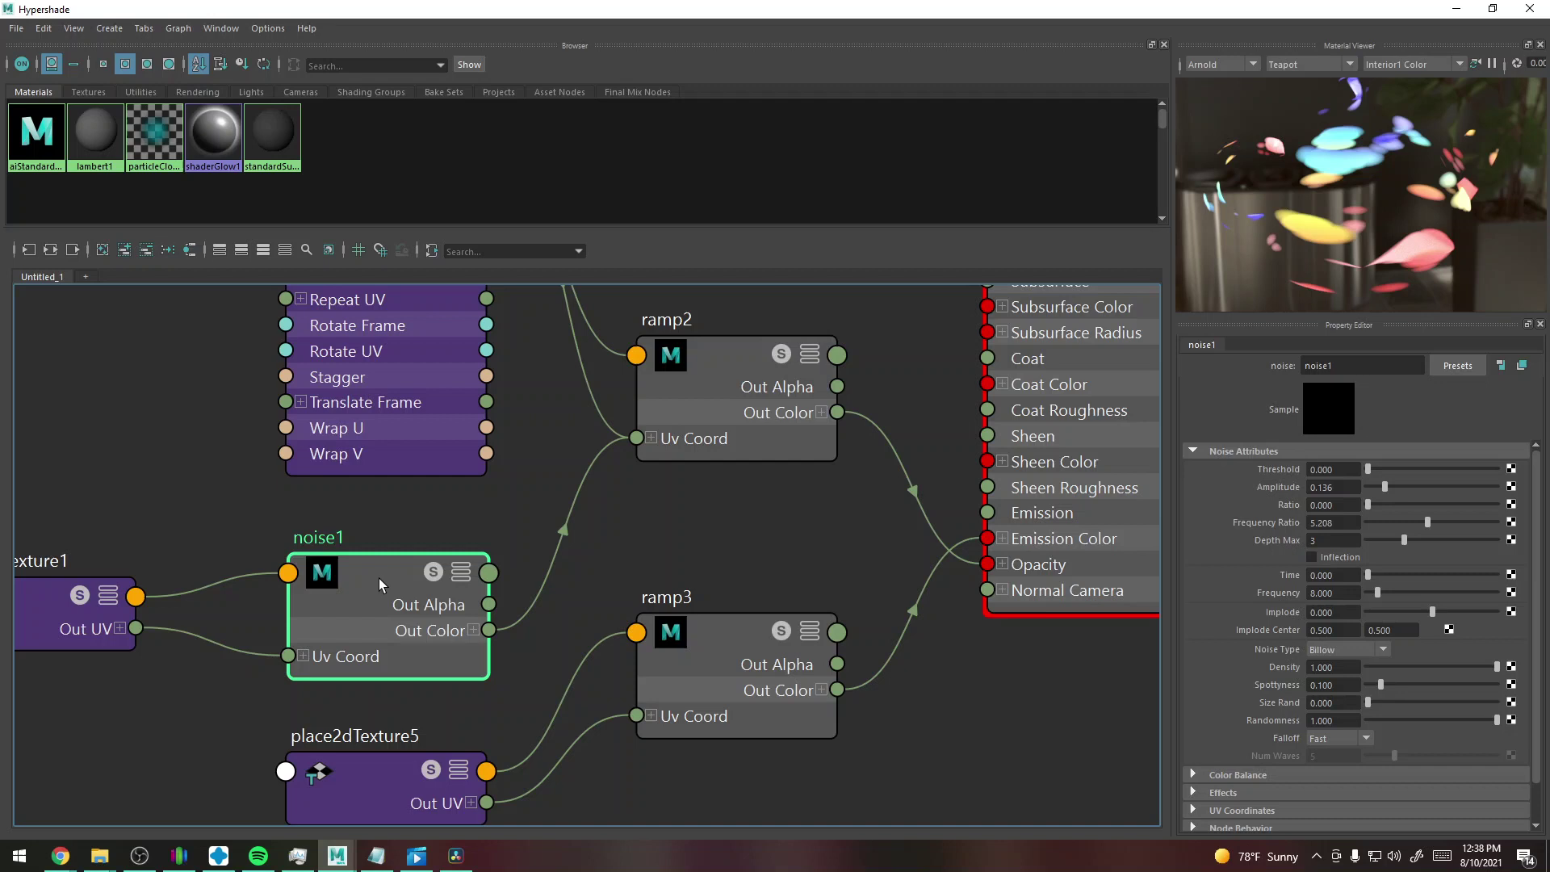
alt+middle_drag(879, 467, 651, 609)
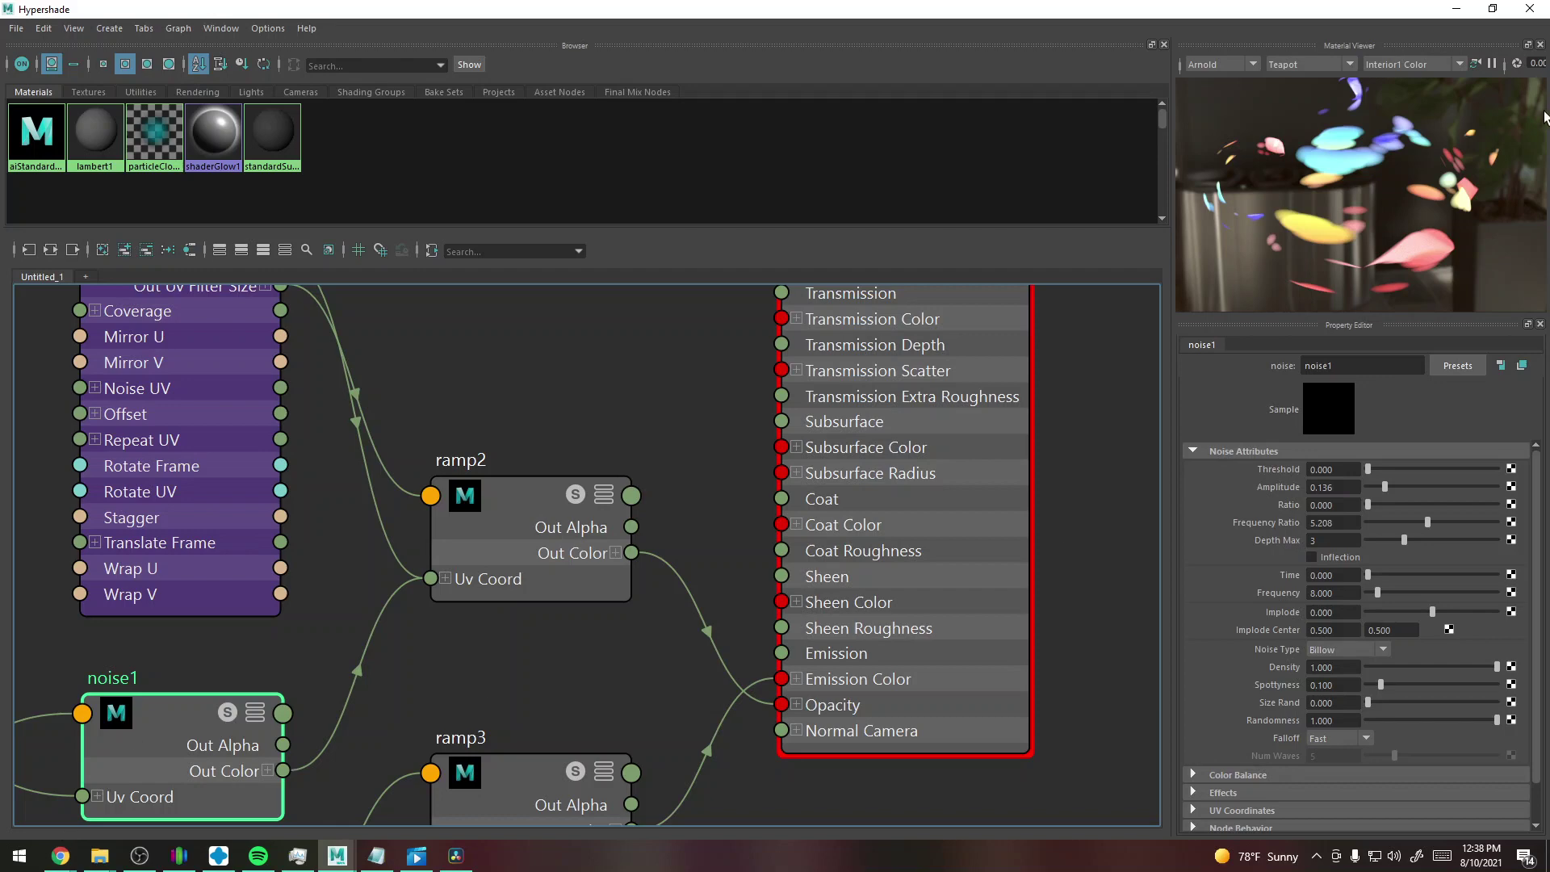
- Select pSphere3, test its red Emission Weight slider, and glance at ramp3 before returning to aiStandardSurface1
click(1457, 9)
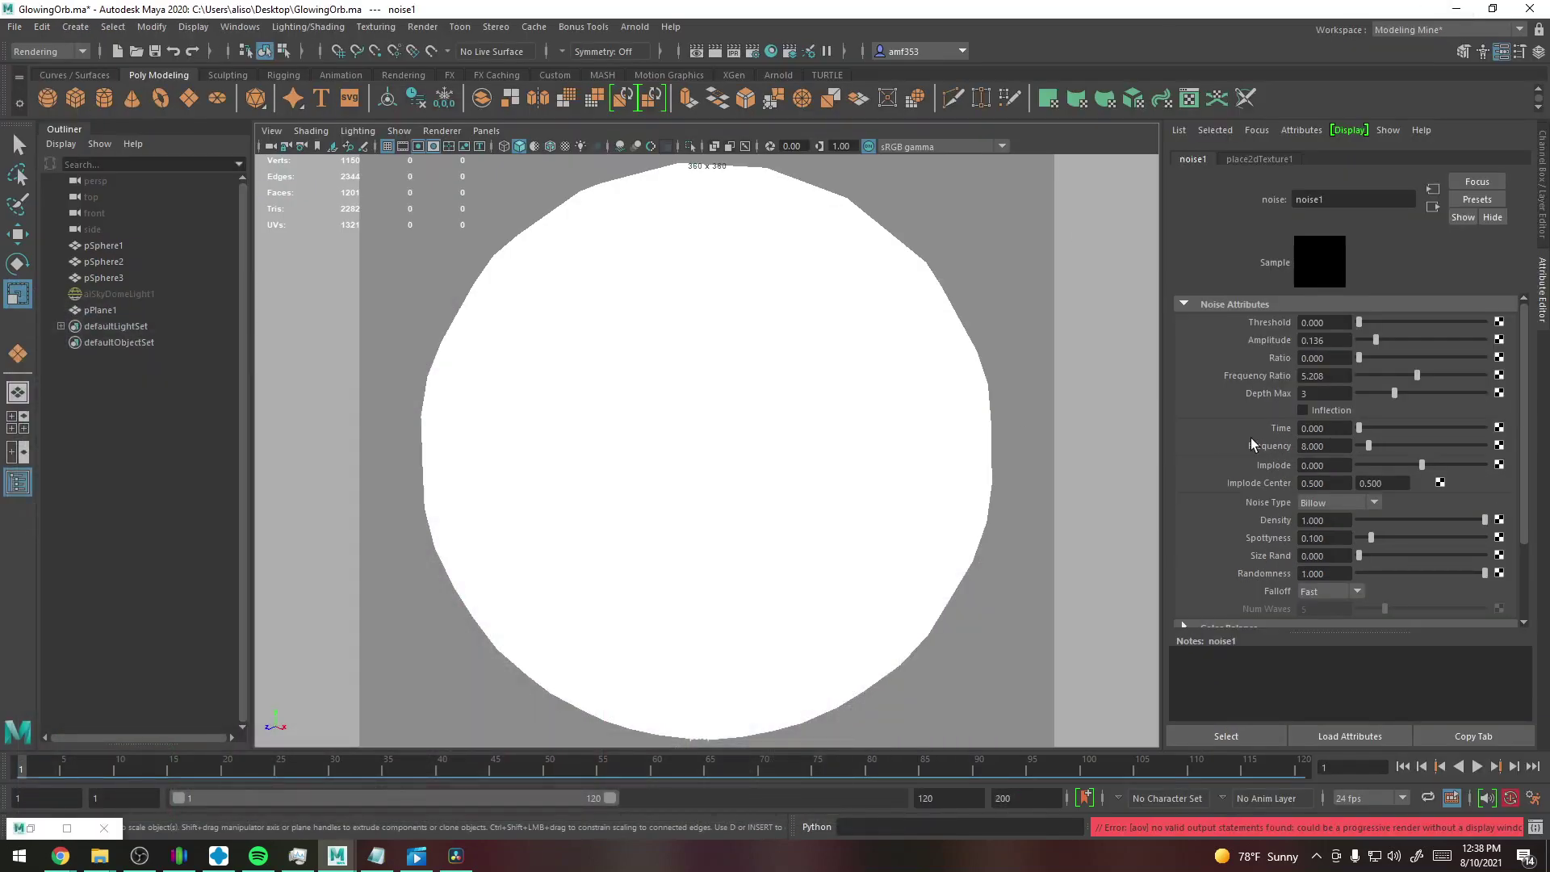
click(910, 417)
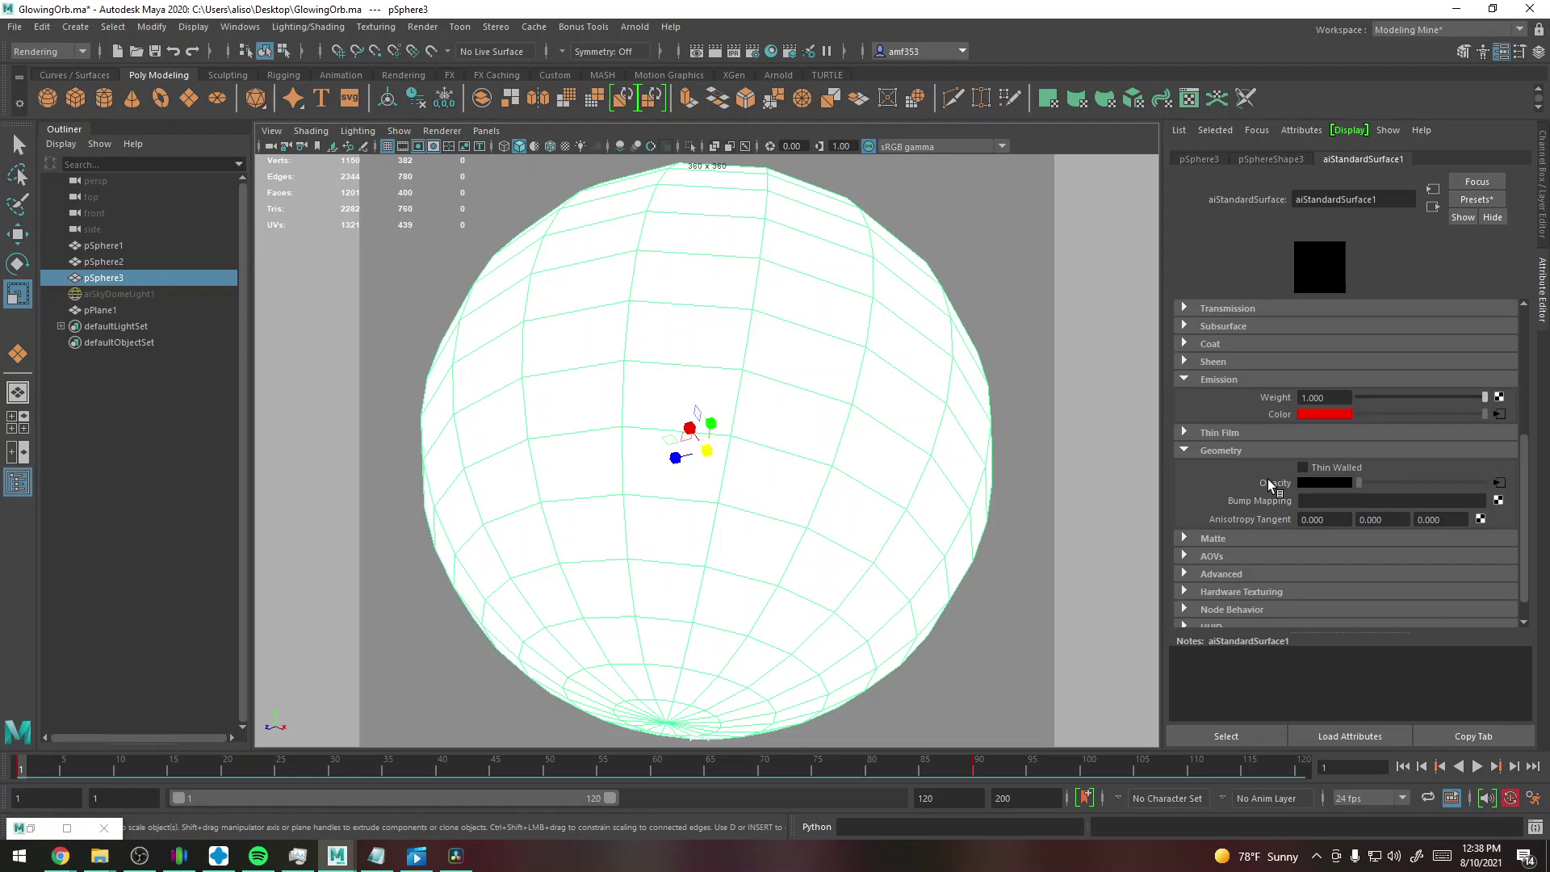
click(456, 856)
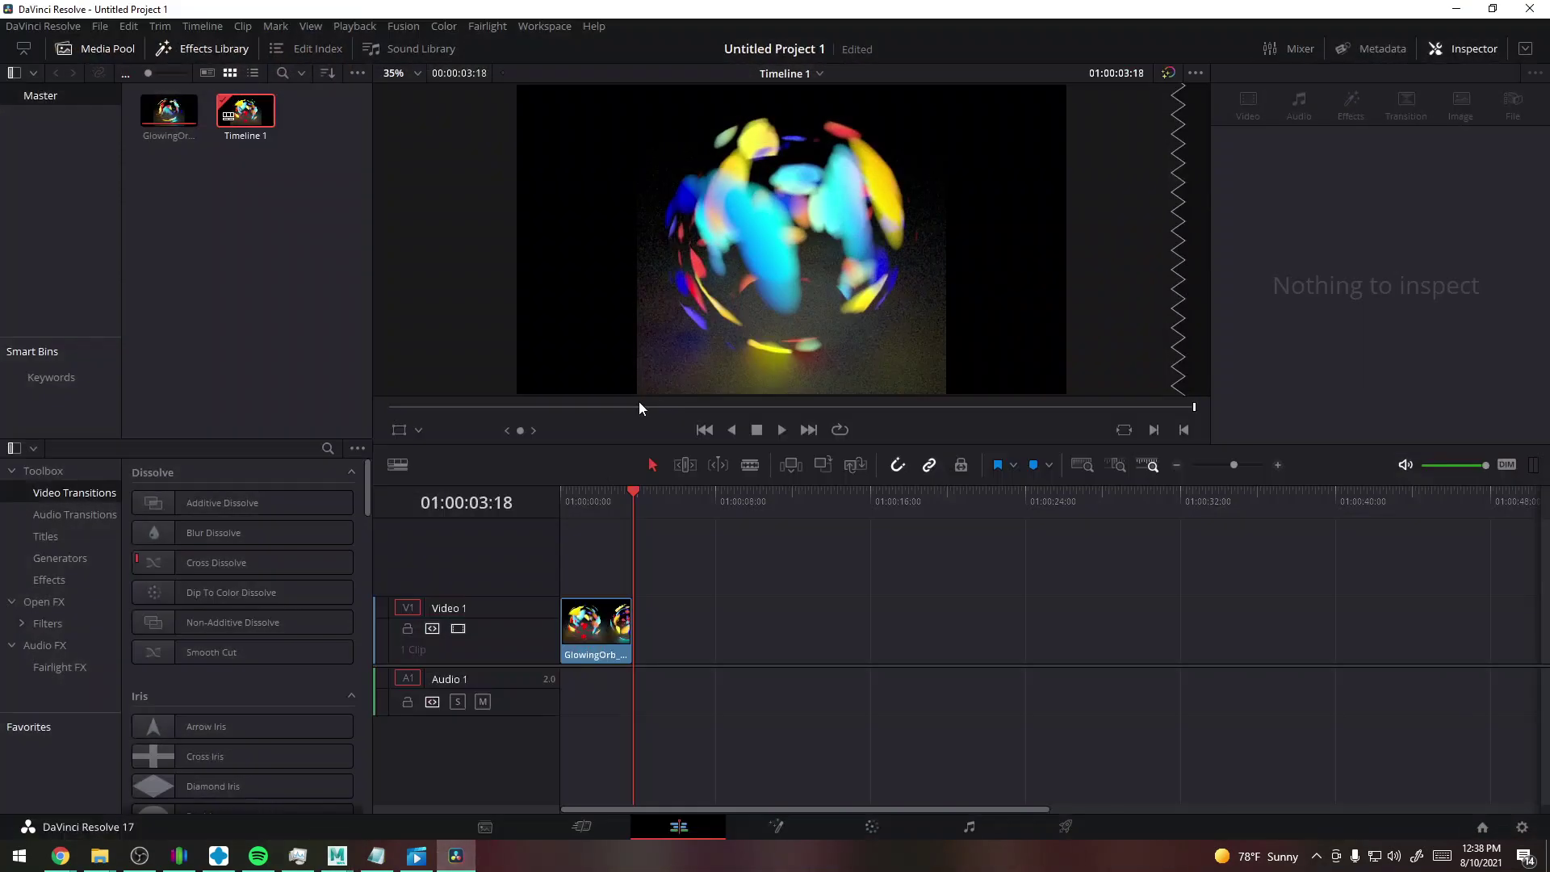
click(1456, 8)
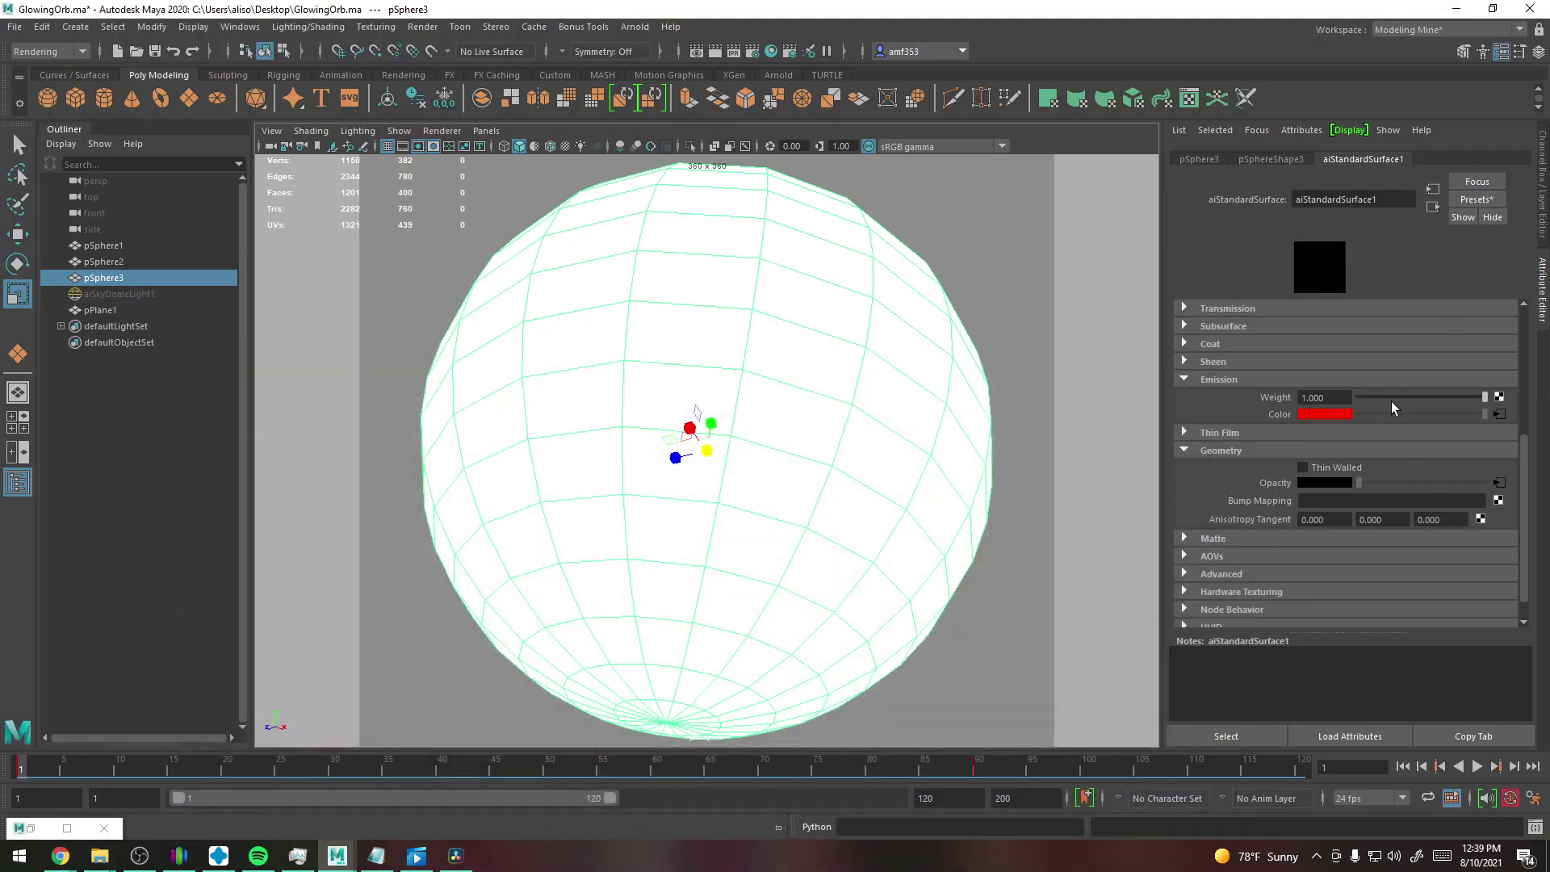
drag(1387, 396, 1542, 371)
click(1502, 413)
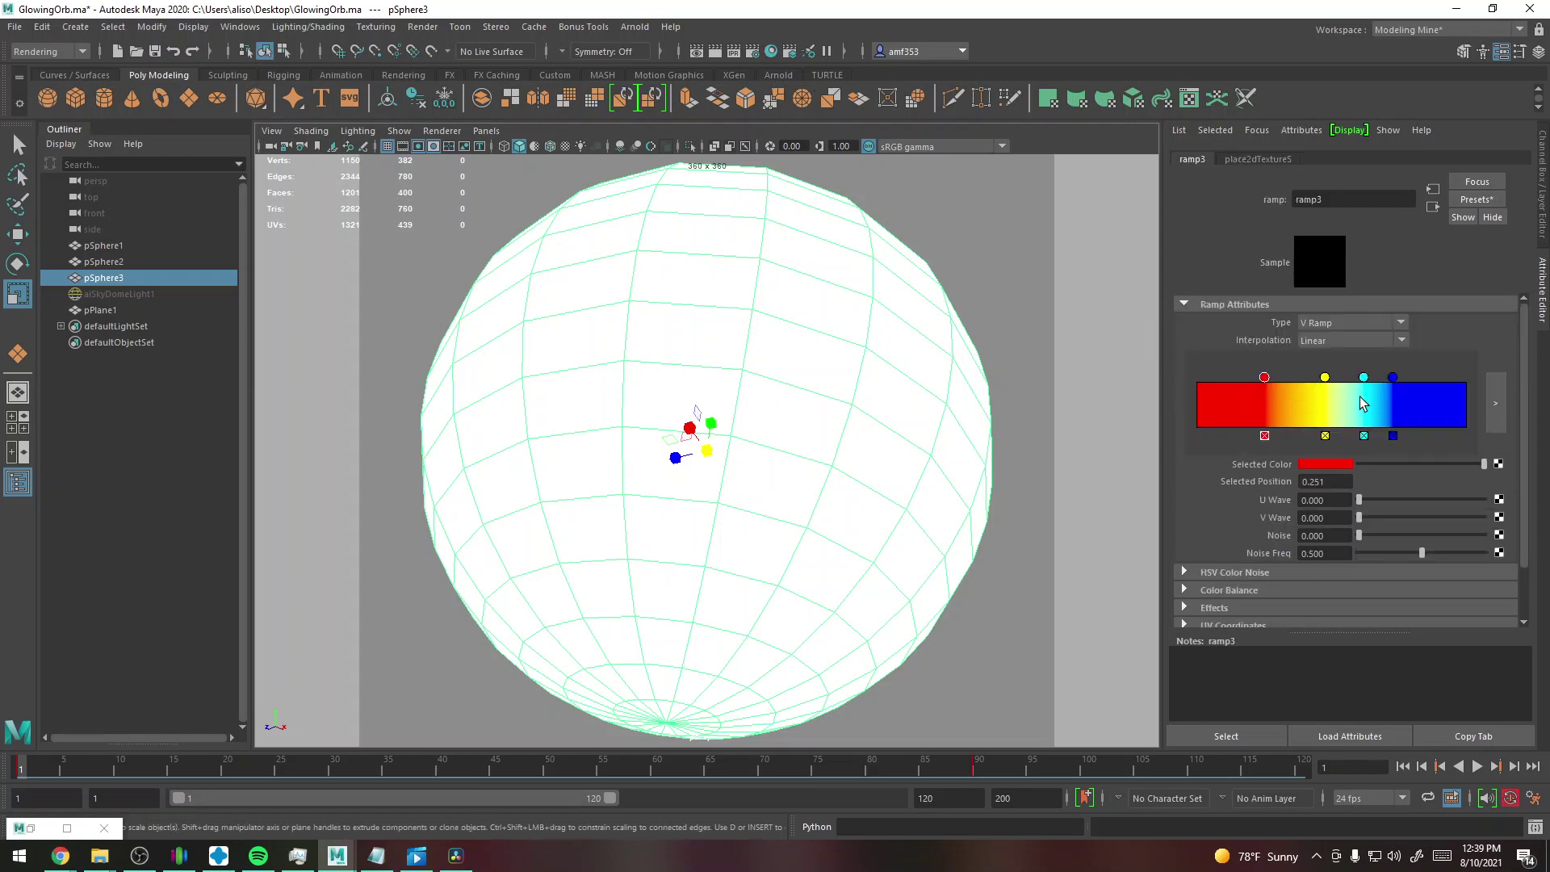
click(885, 450)
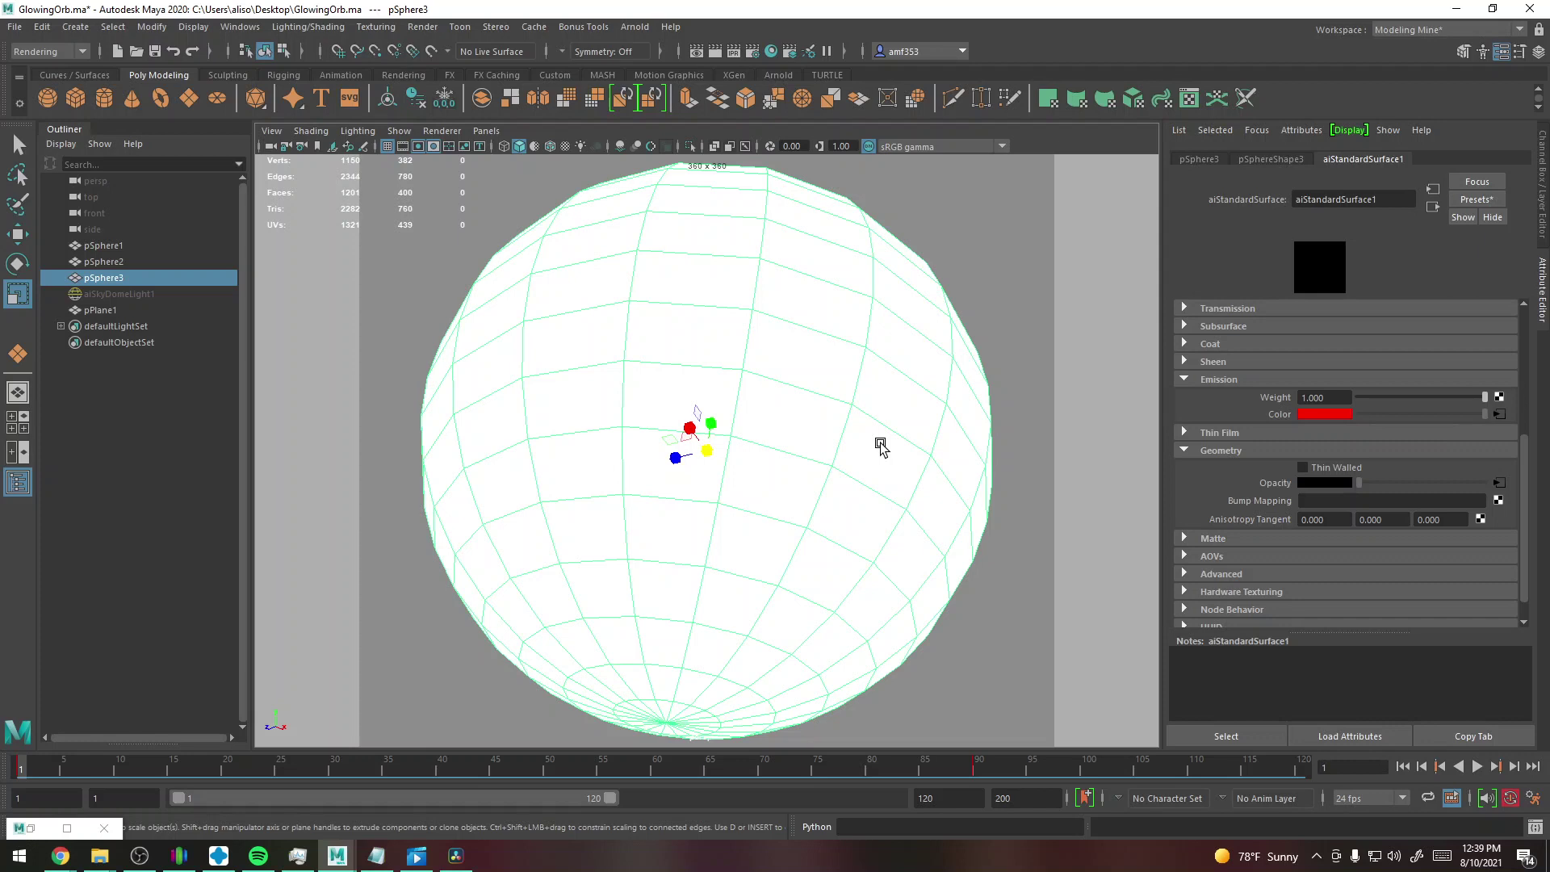
click(634, 27)
- Render the orb in Arnold RenderView and reposition the RenderView window
click(662, 75)
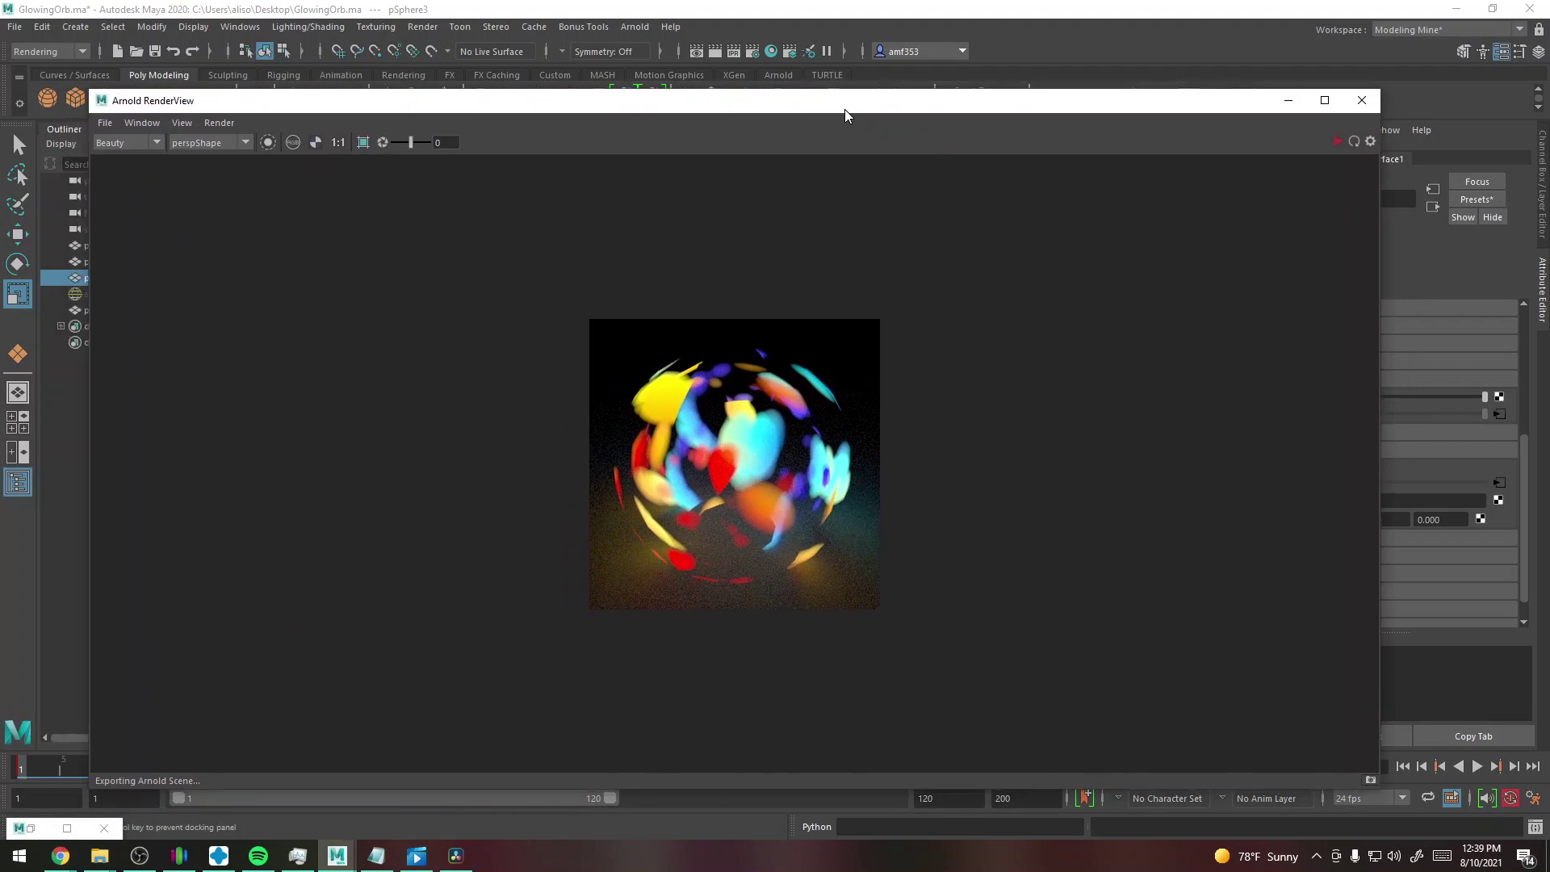
click(1338, 143)
drag(787, 100, 864, 173)
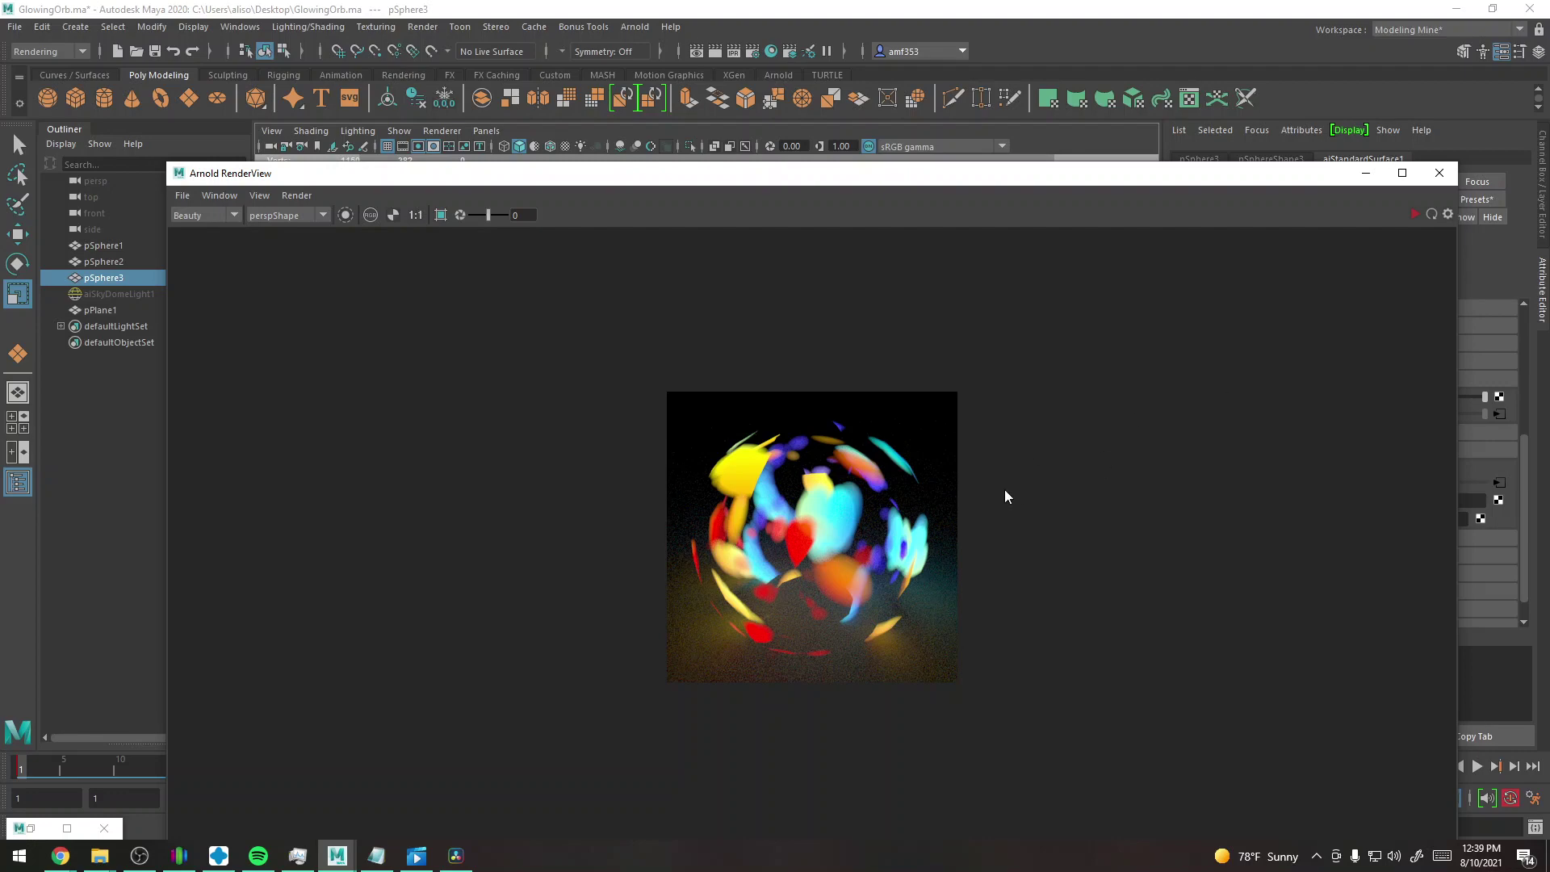
- Close the Arnold RenderView and zoom the viewport out and back in
click(1439, 173)
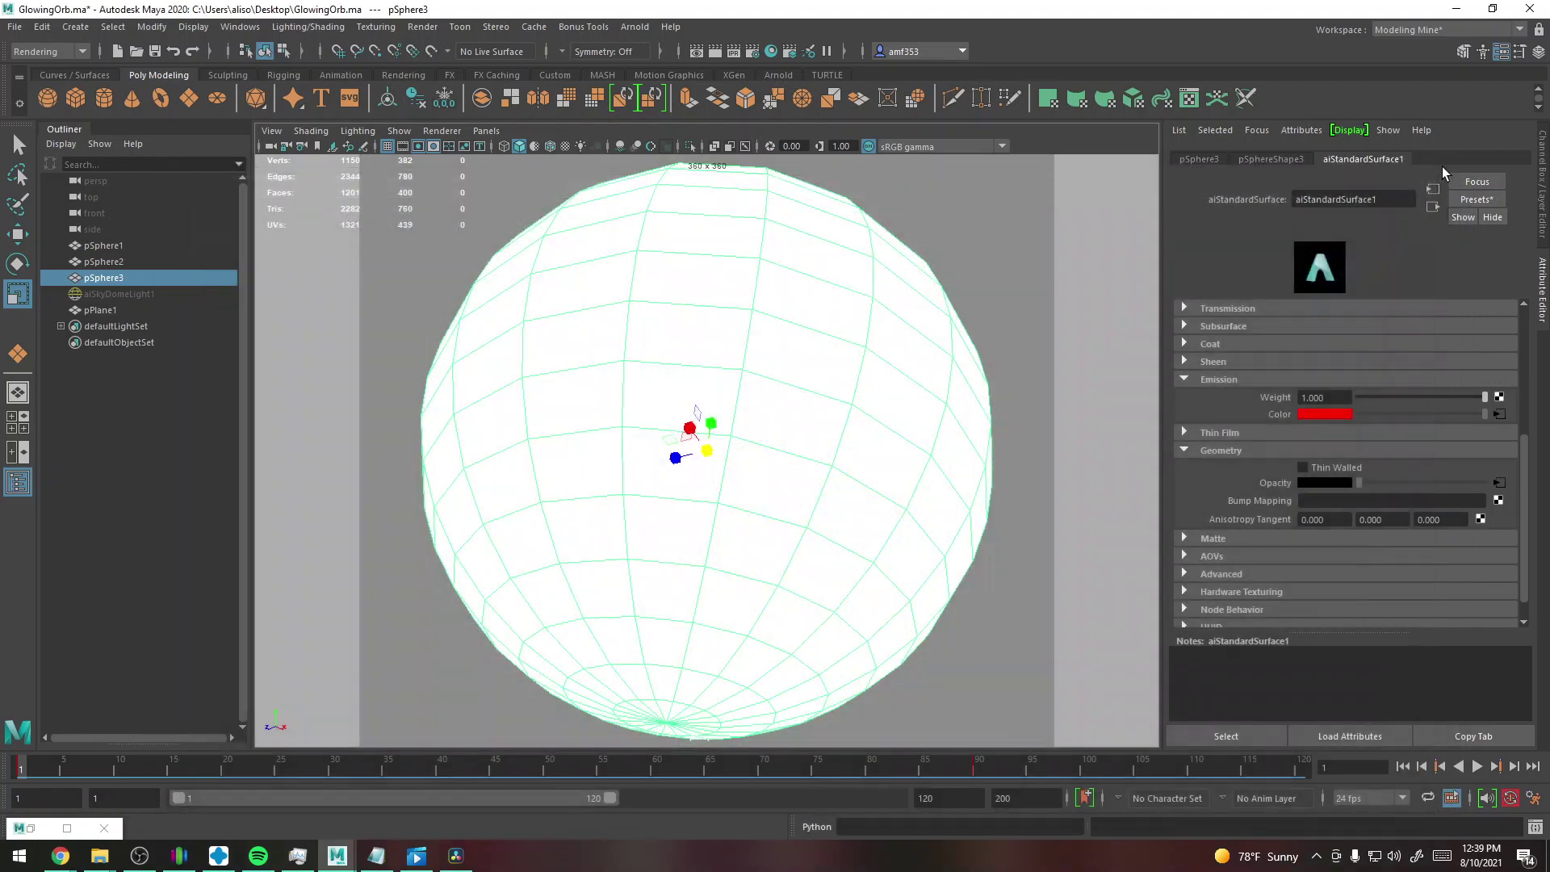
scroll(615, 348, down, 5)
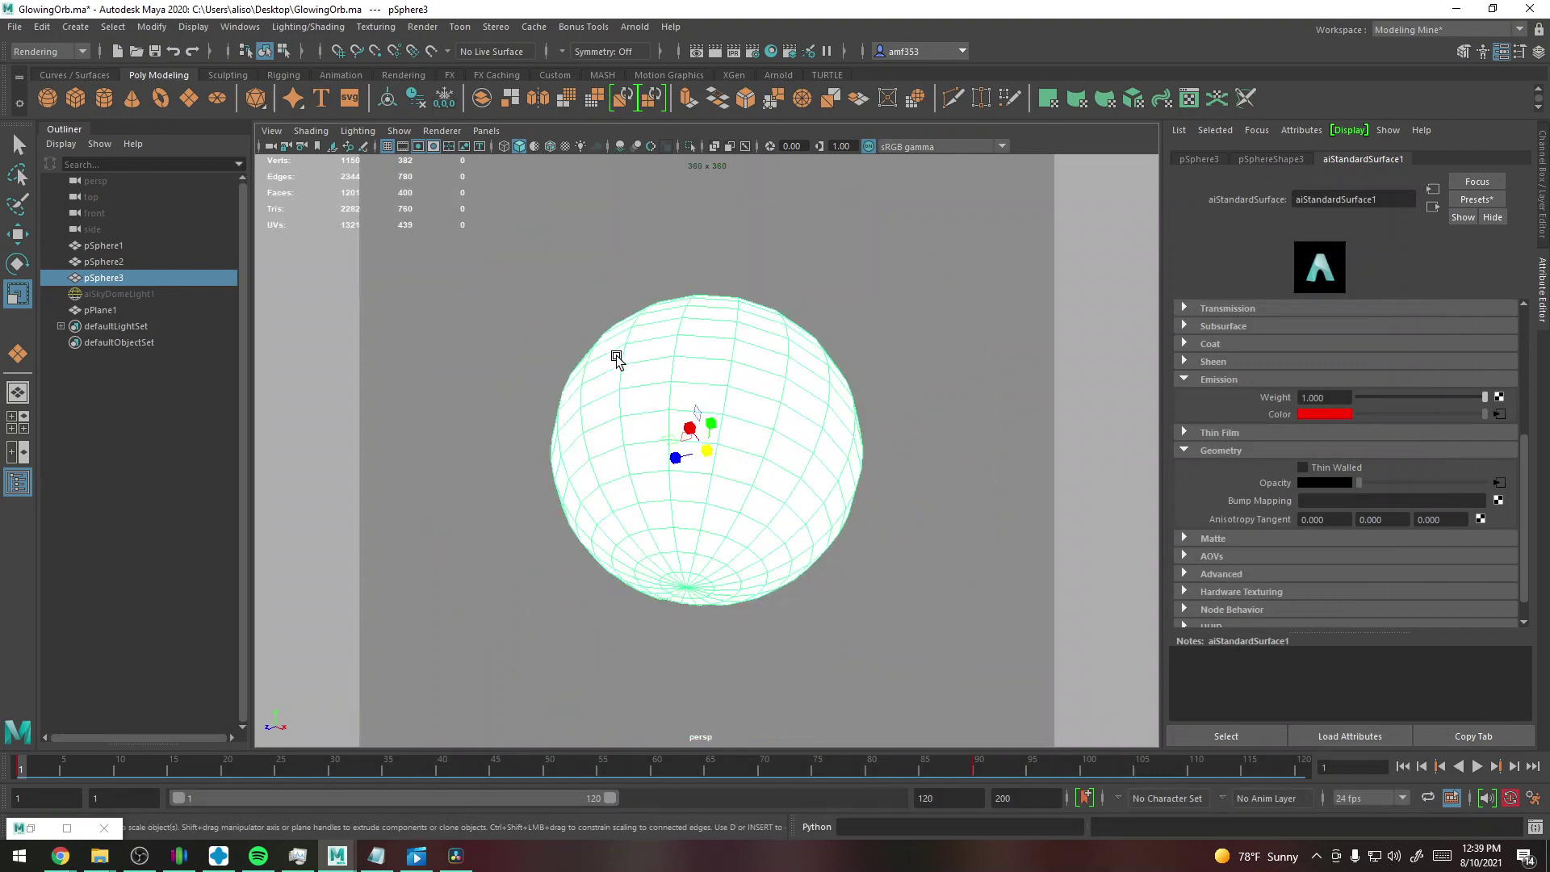
scroll(619, 349, up, 5)
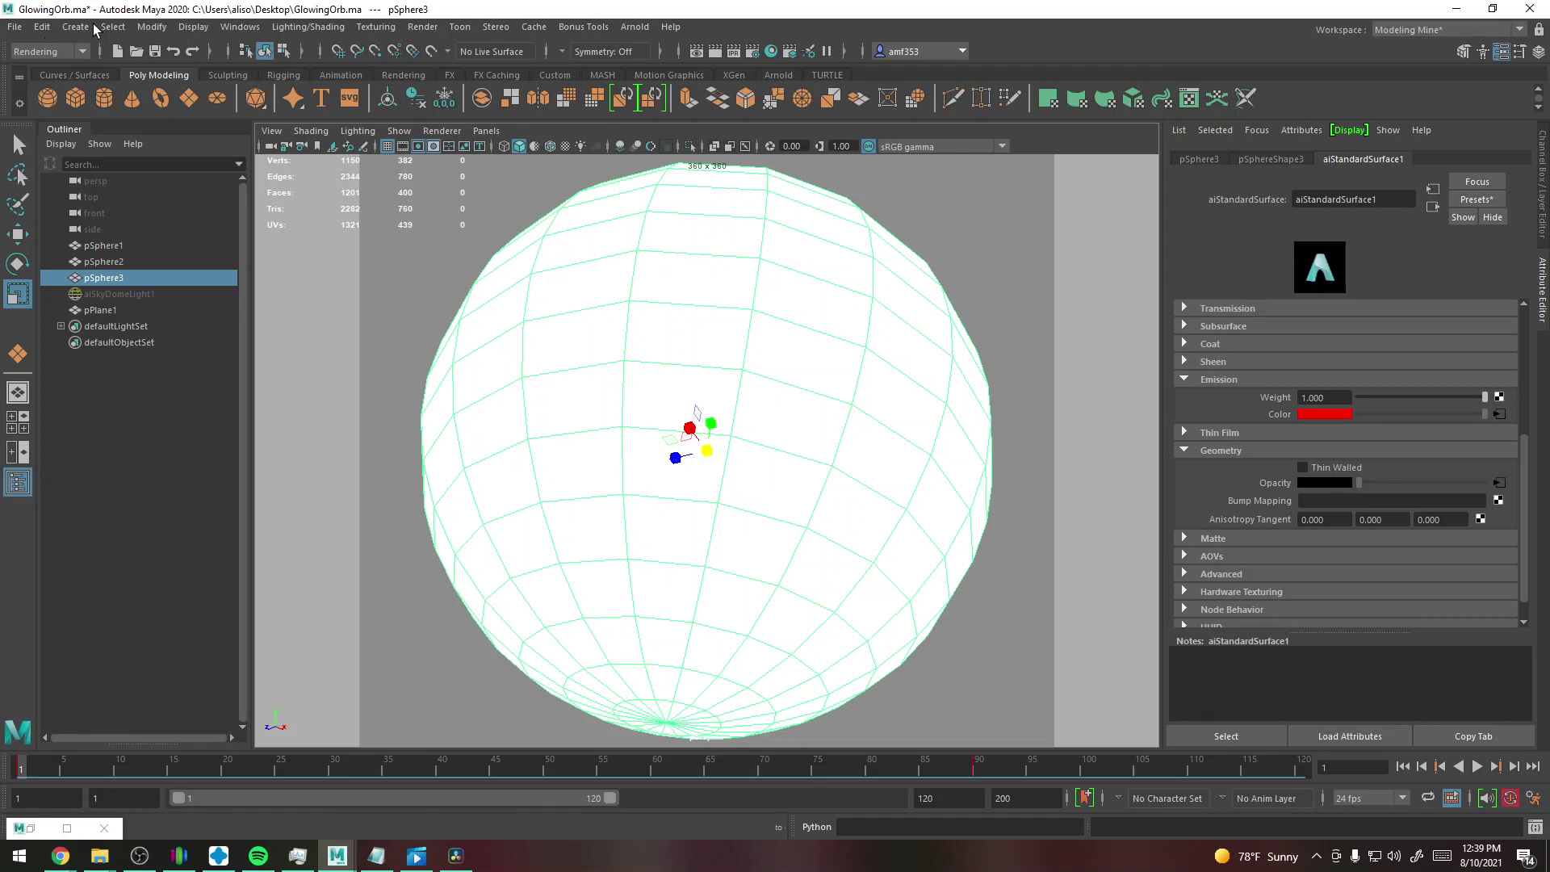
- Open Arnold RenderView and select the three spheres and the plane
click(32, 832)
click(1457, 9)
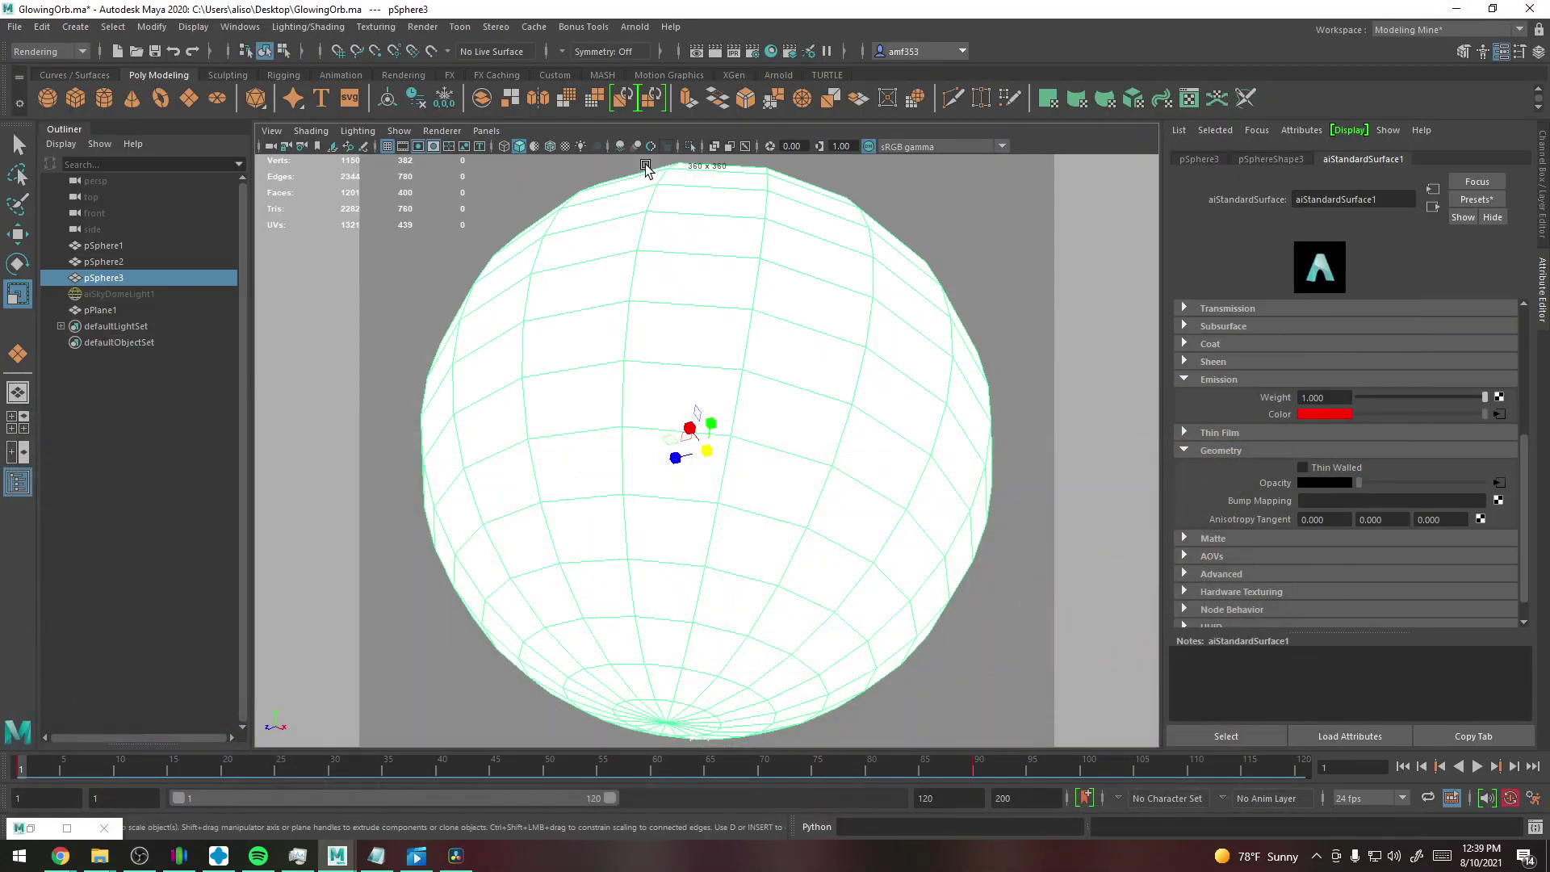
click(104, 260)
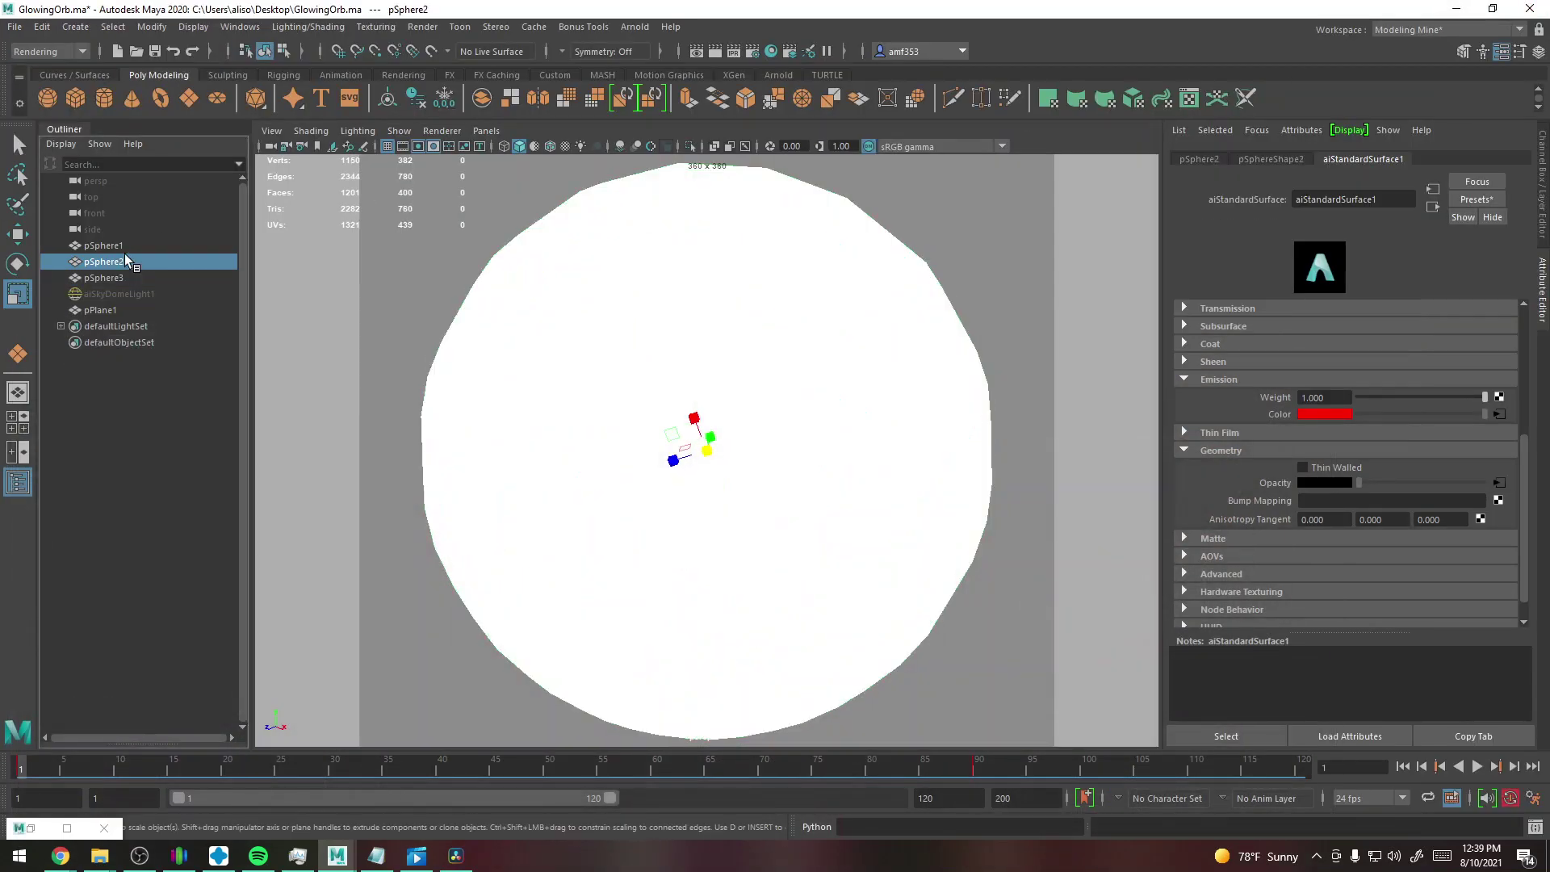
click(652, 29)
click(686, 73)
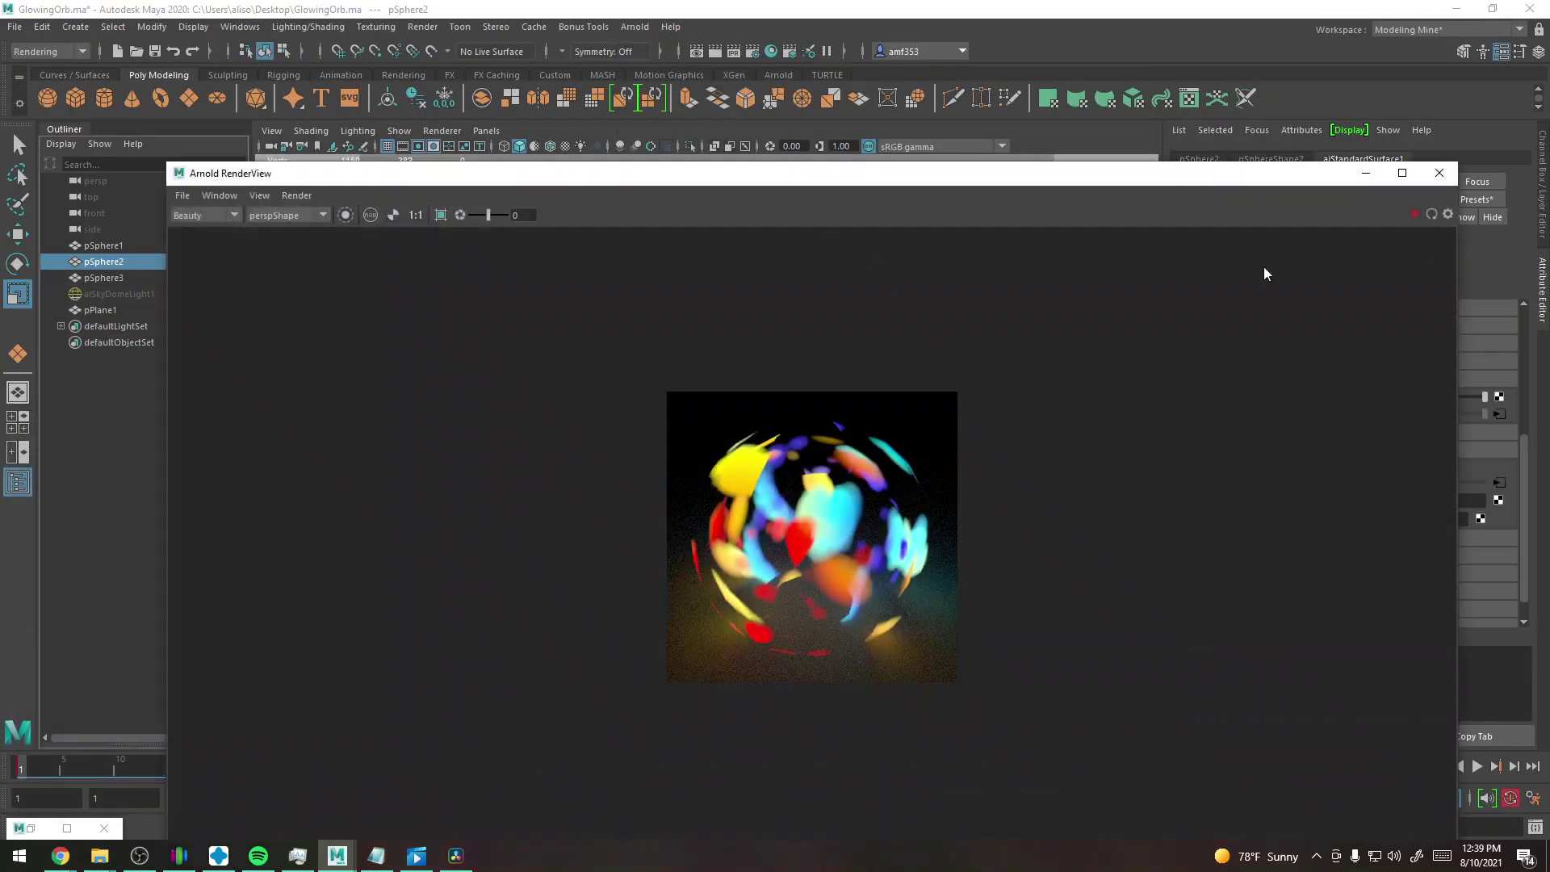
drag(1341, 182, 1177, 357)
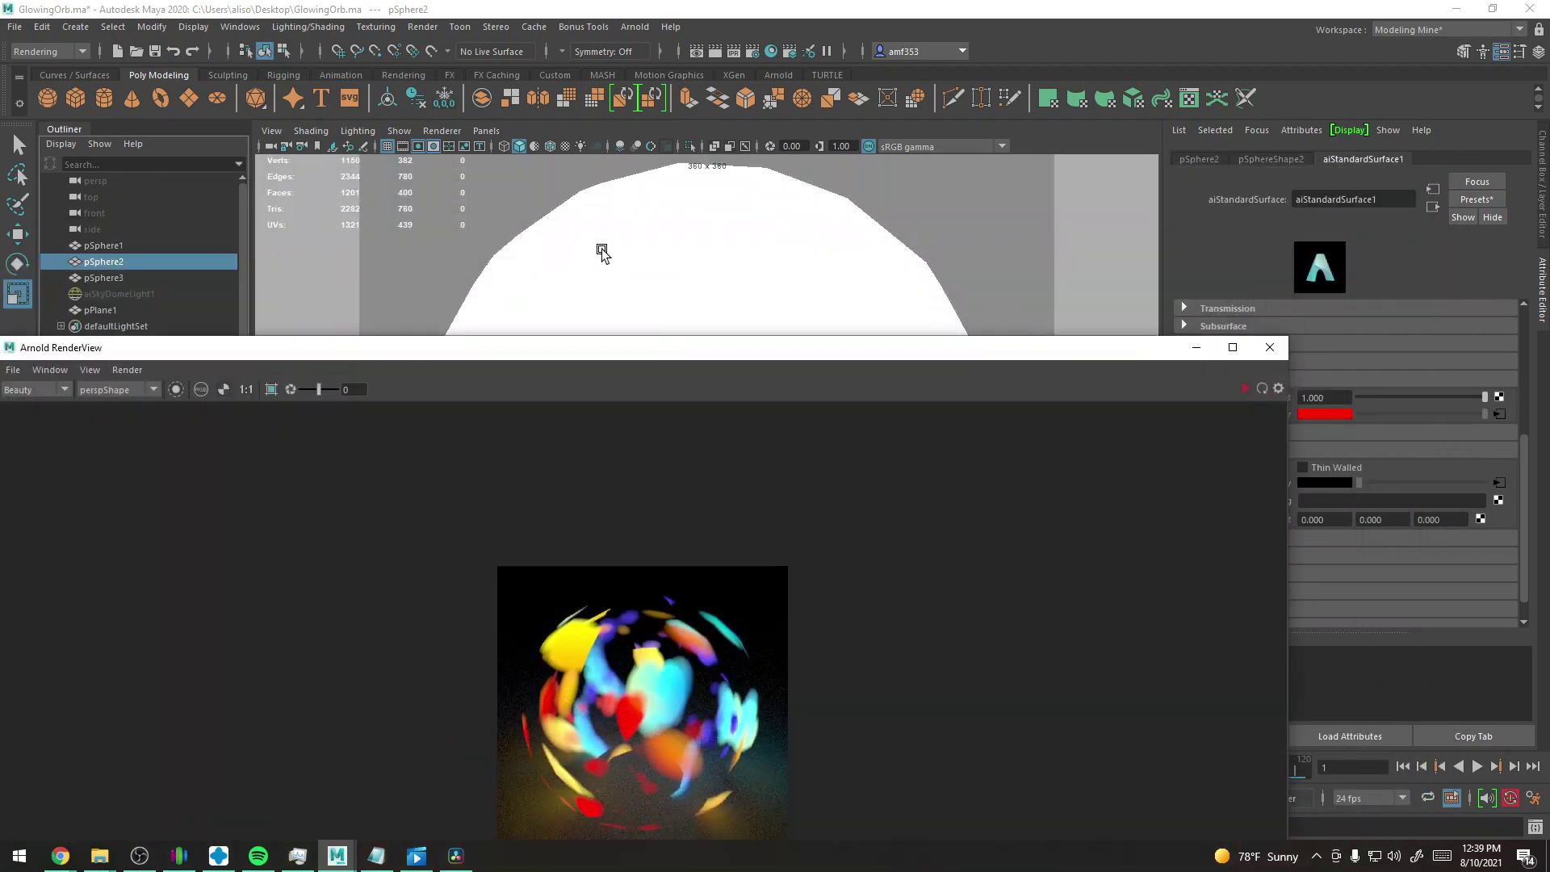
drag(599, 249, 757, 284)
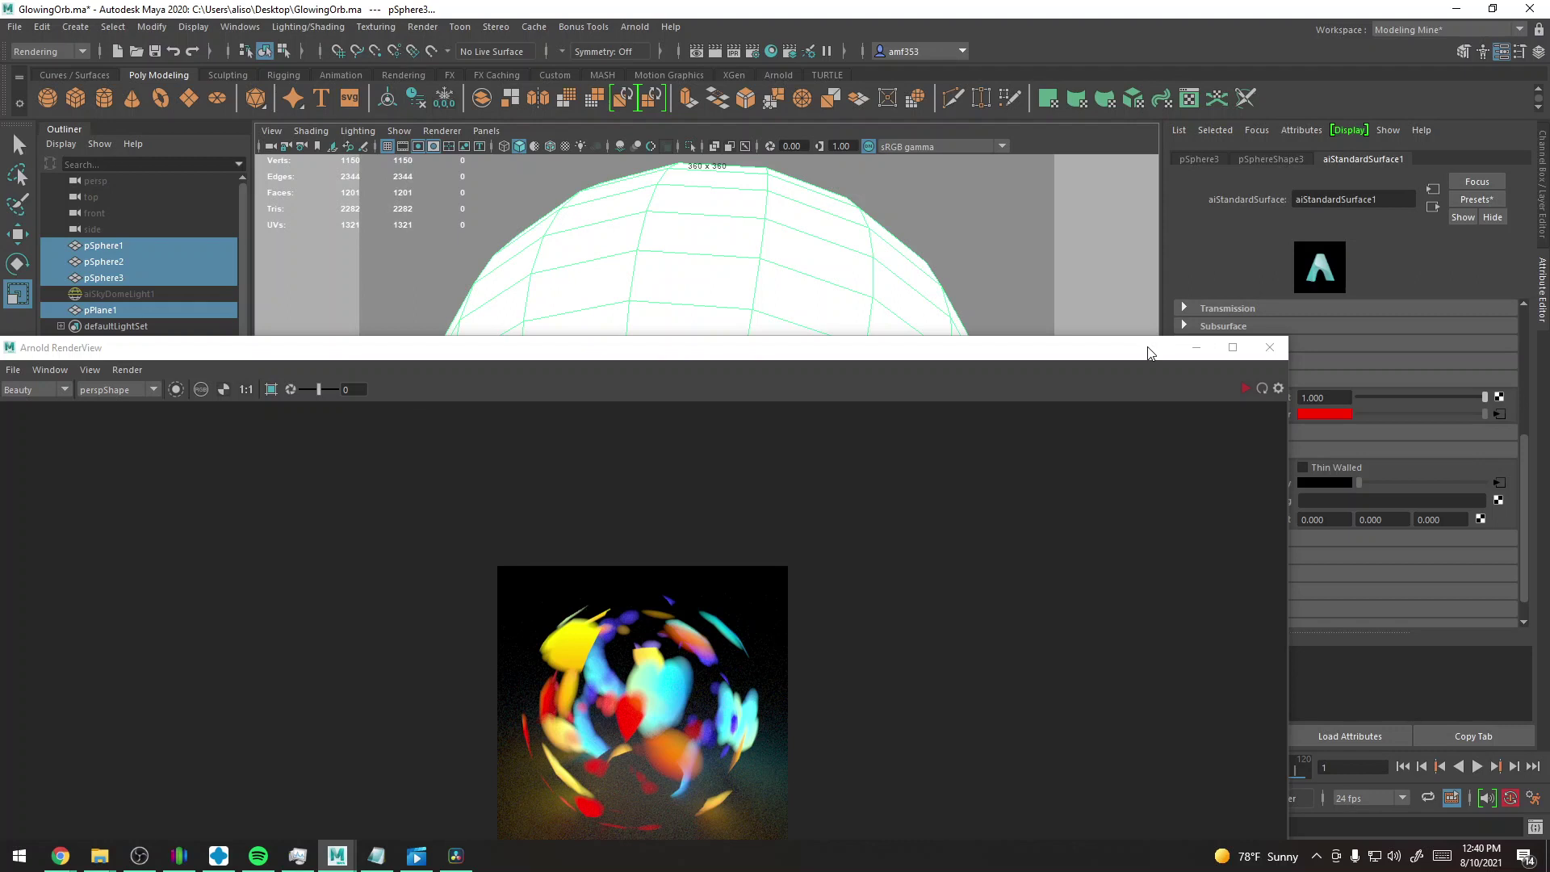
drag(1151, 353, 922, 197)
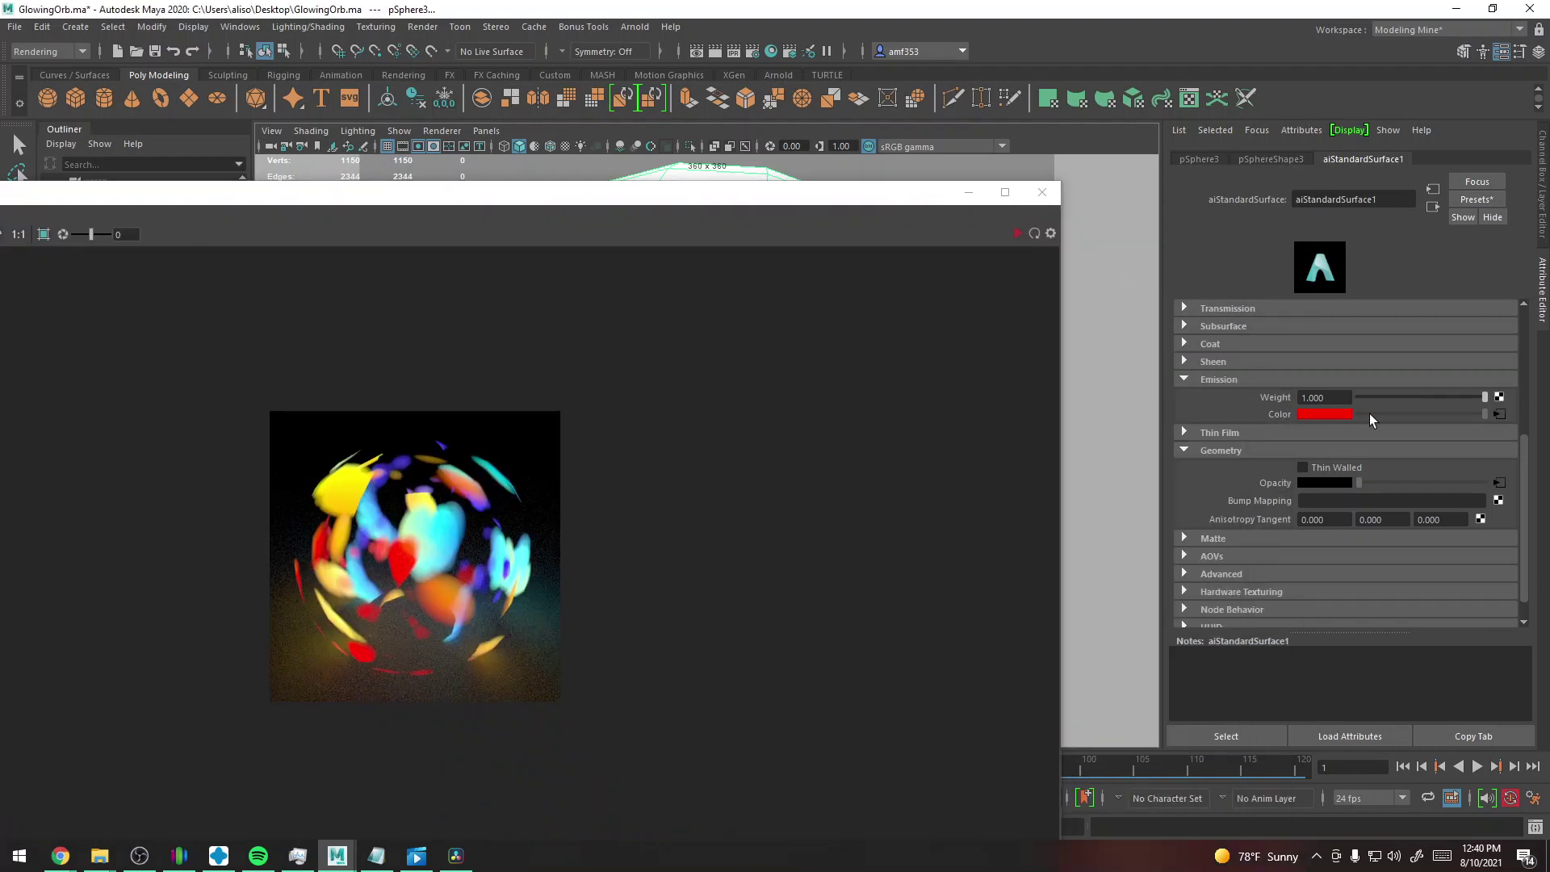
- Set pSphere3's Emission Weight to 0 and re-render, producing a black image
drag(1484, 397, 1332, 402)
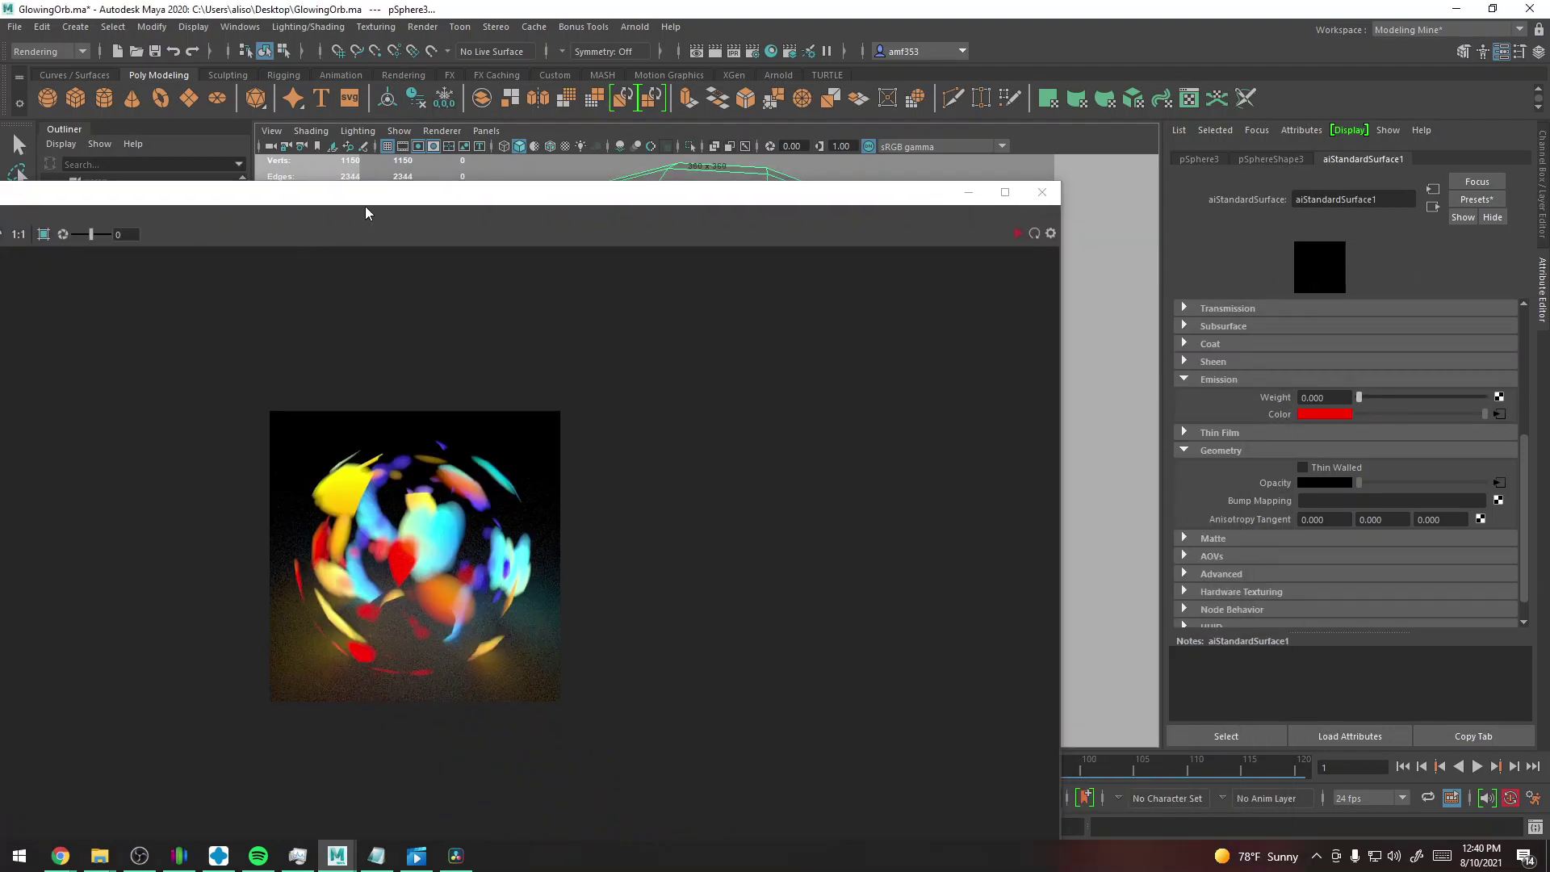
drag(366, 213, 586, 181)
click(1226, 208)
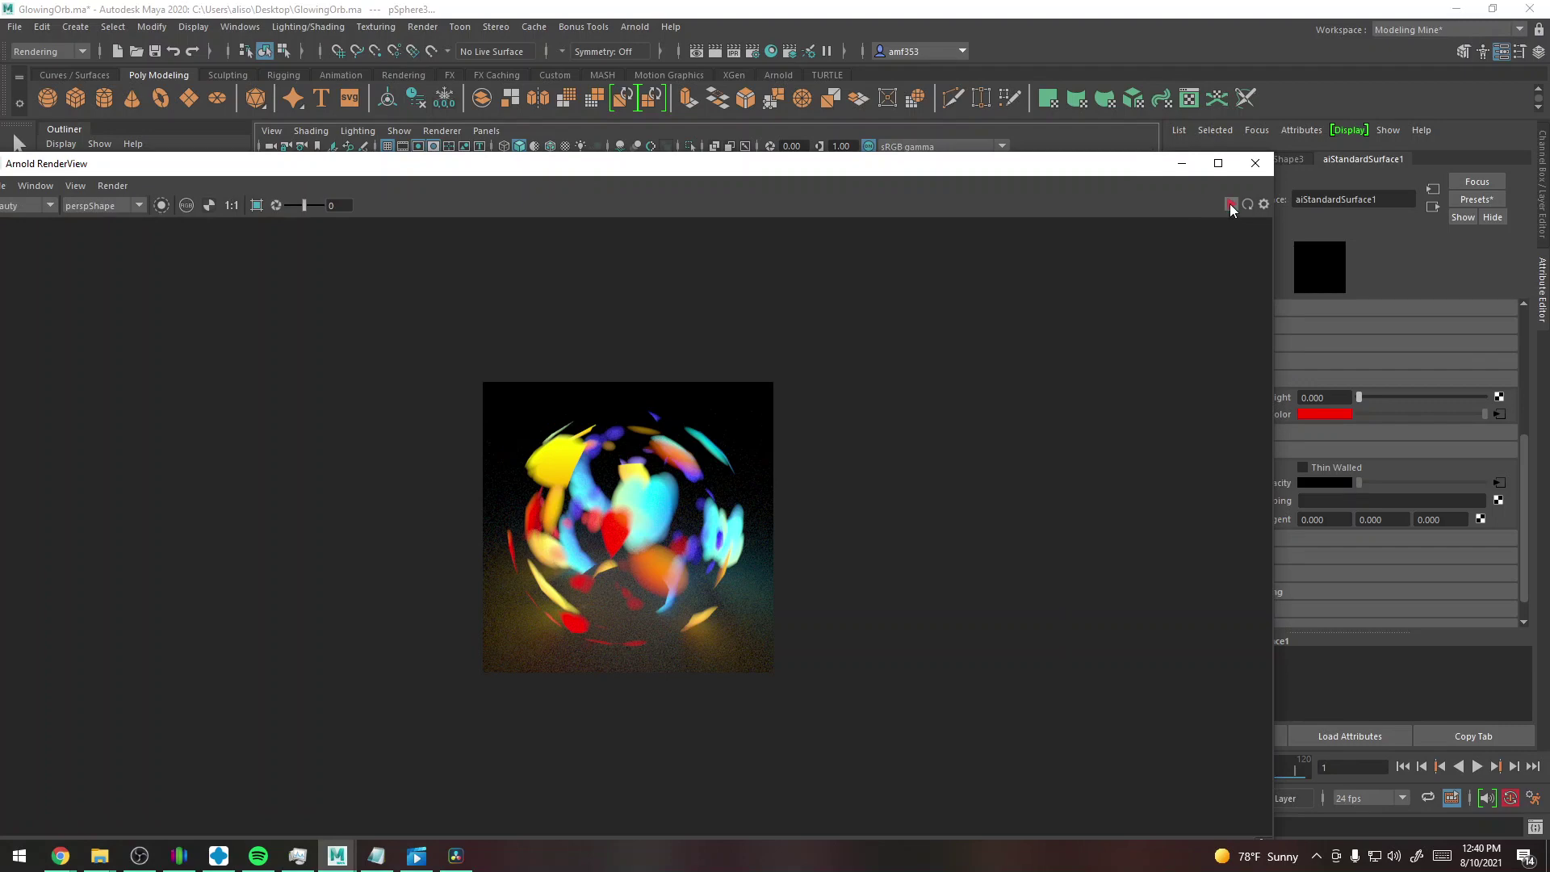
drag(1273, 323, 552, 323)
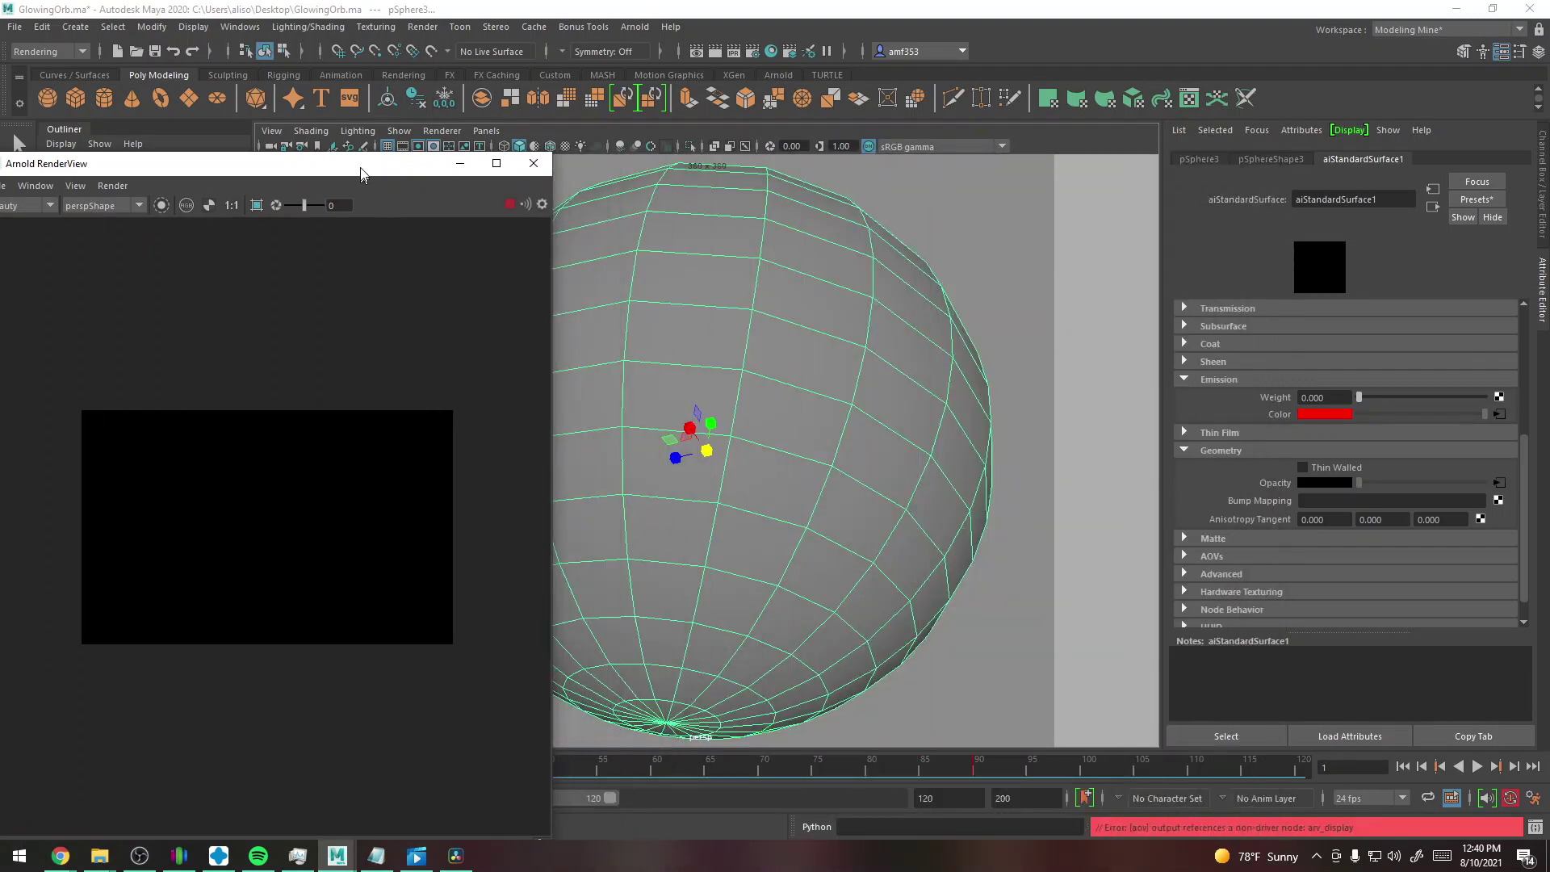
drag(361, 175, 800, 71)
- Select aiSkyDomeLight1 and reopen Arnold RenderView for a grey, grainy orb render, restoring Hypershade
click(120, 293)
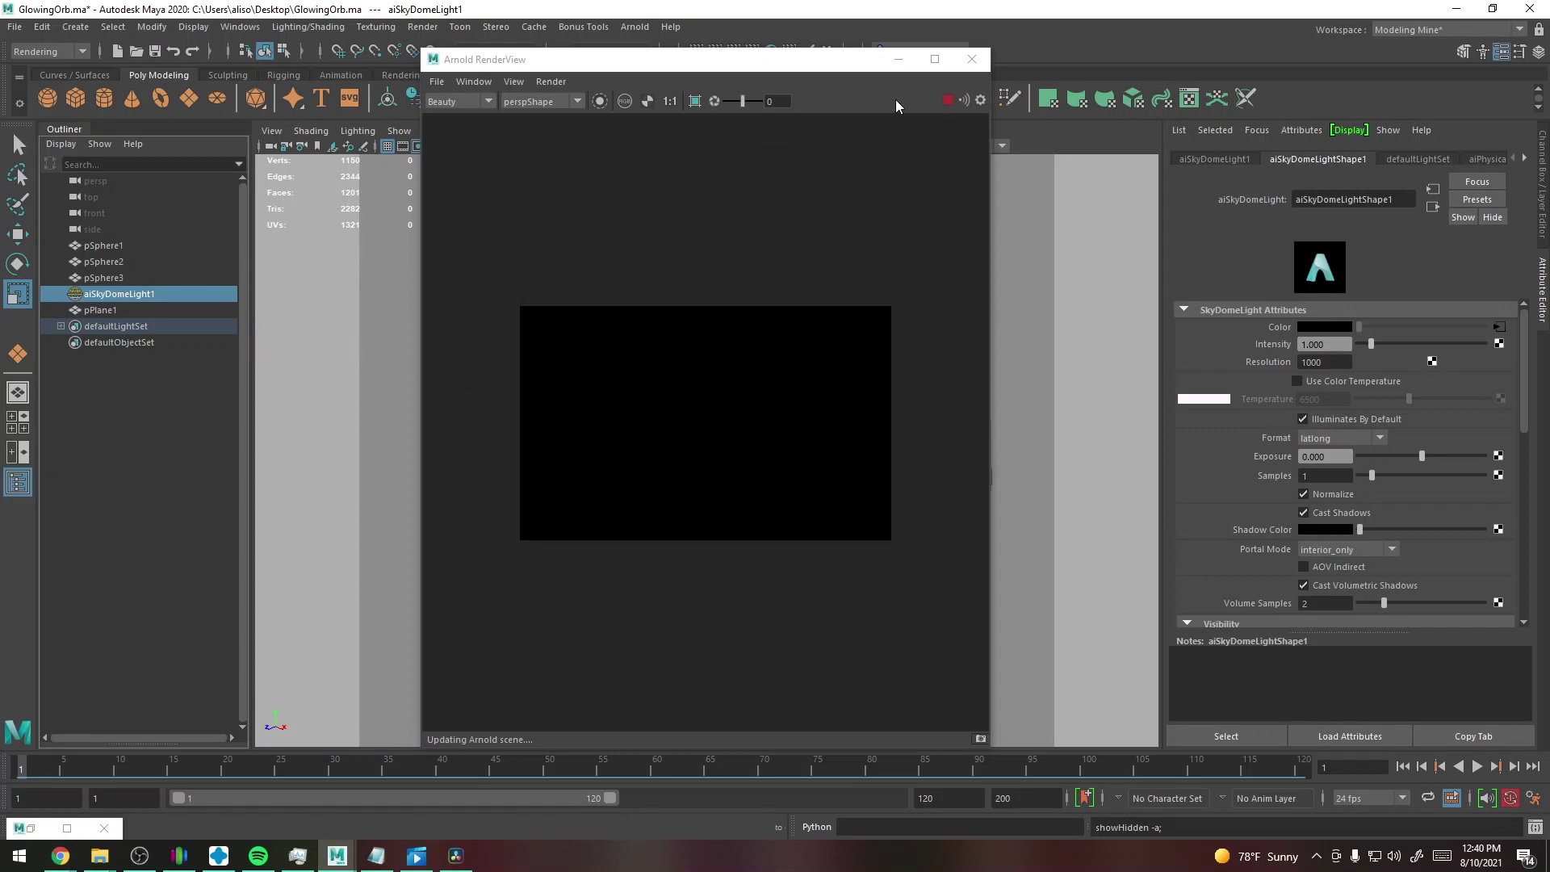
click(969, 60)
click(635, 27)
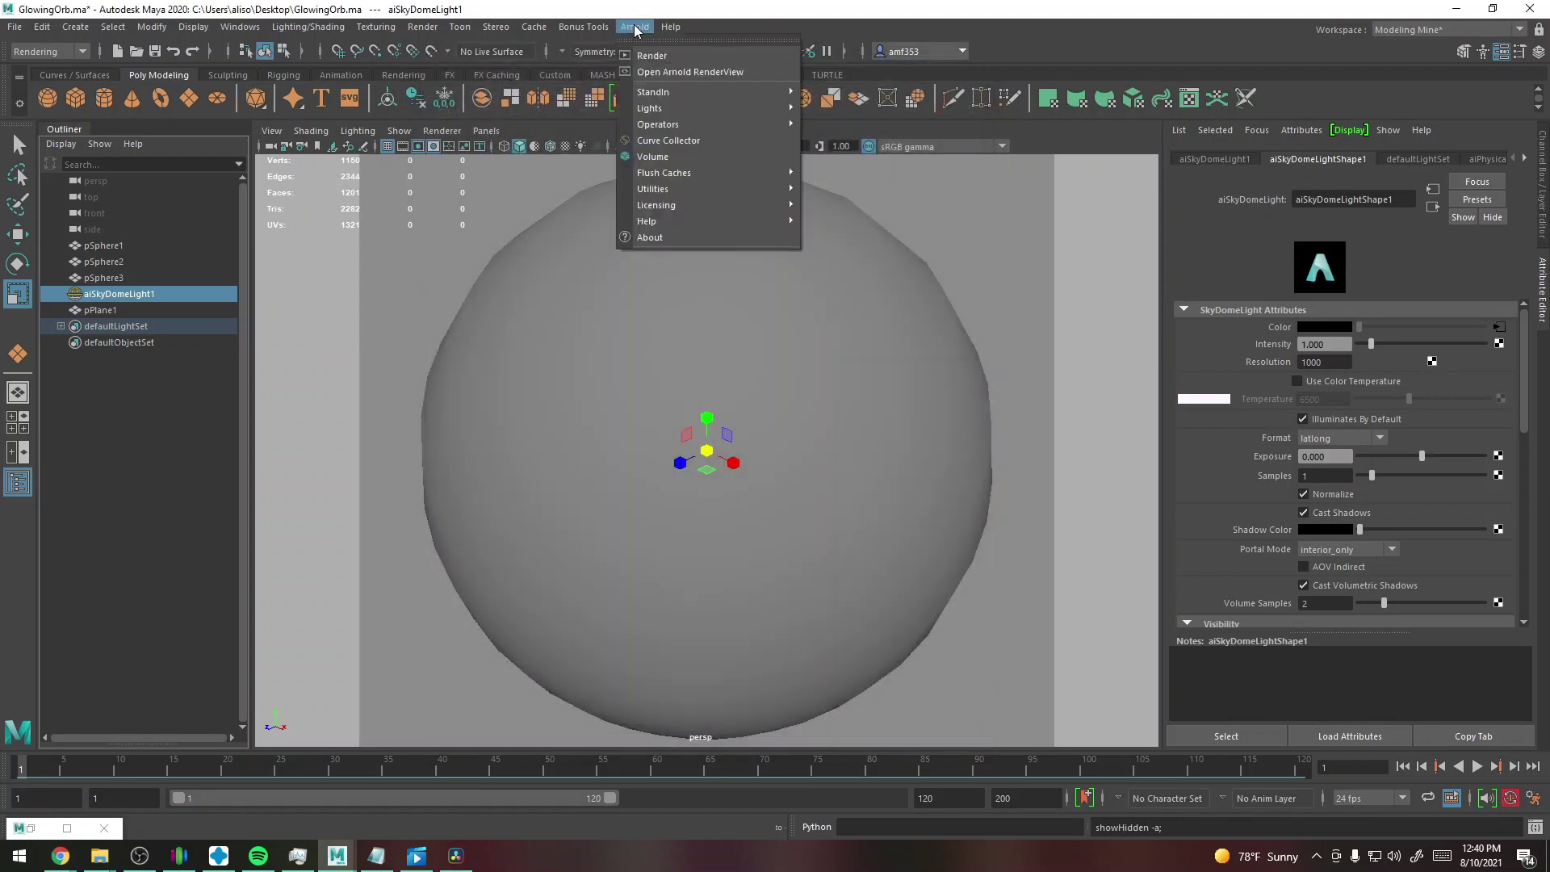
click(679, 73)
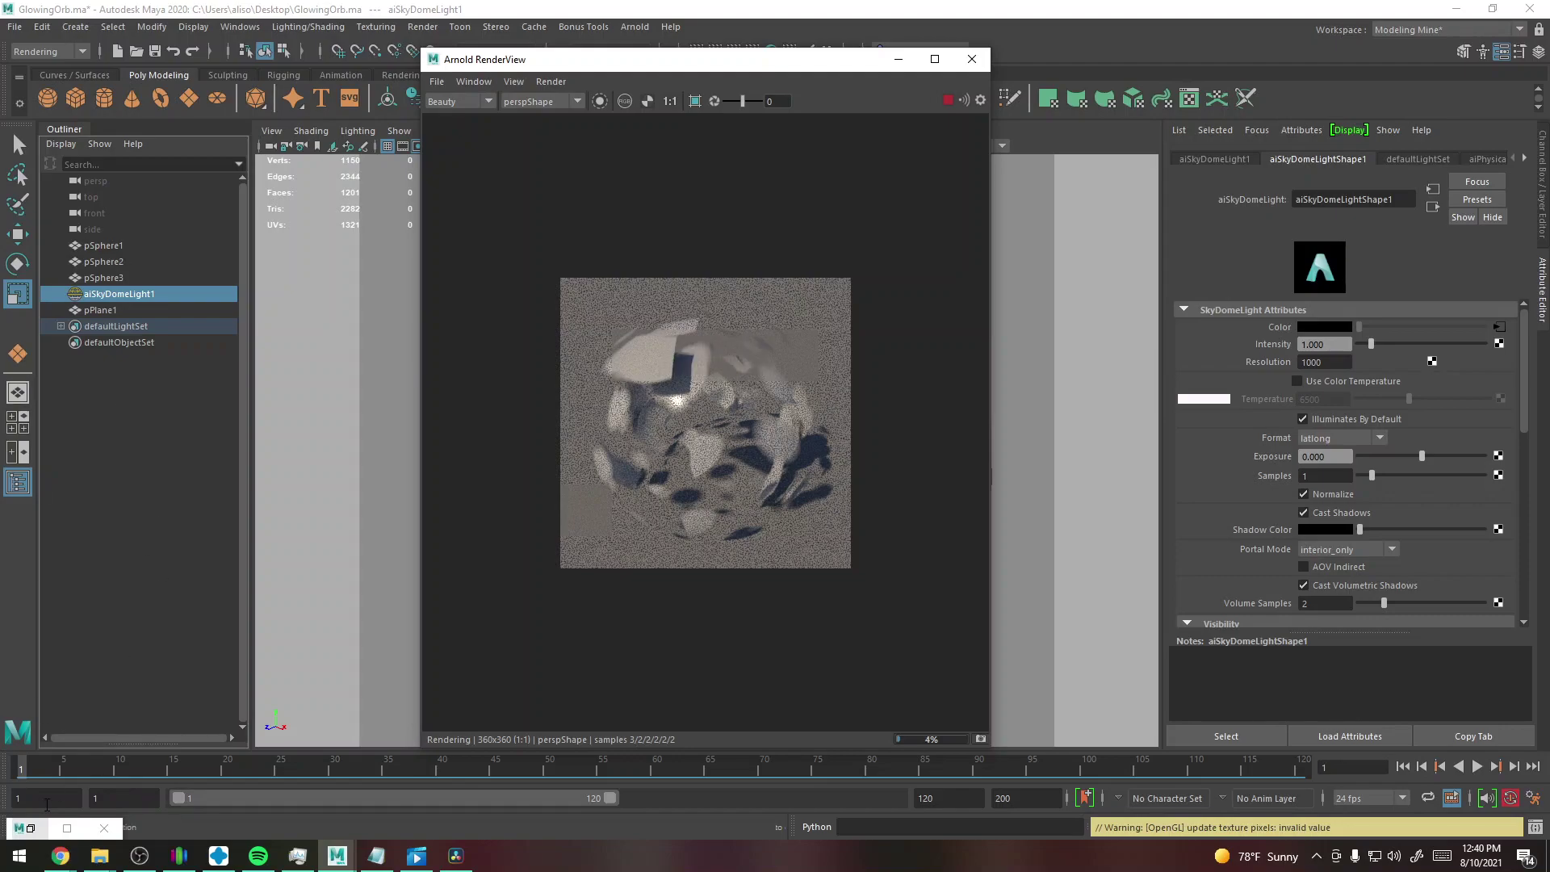
click(32, 827)
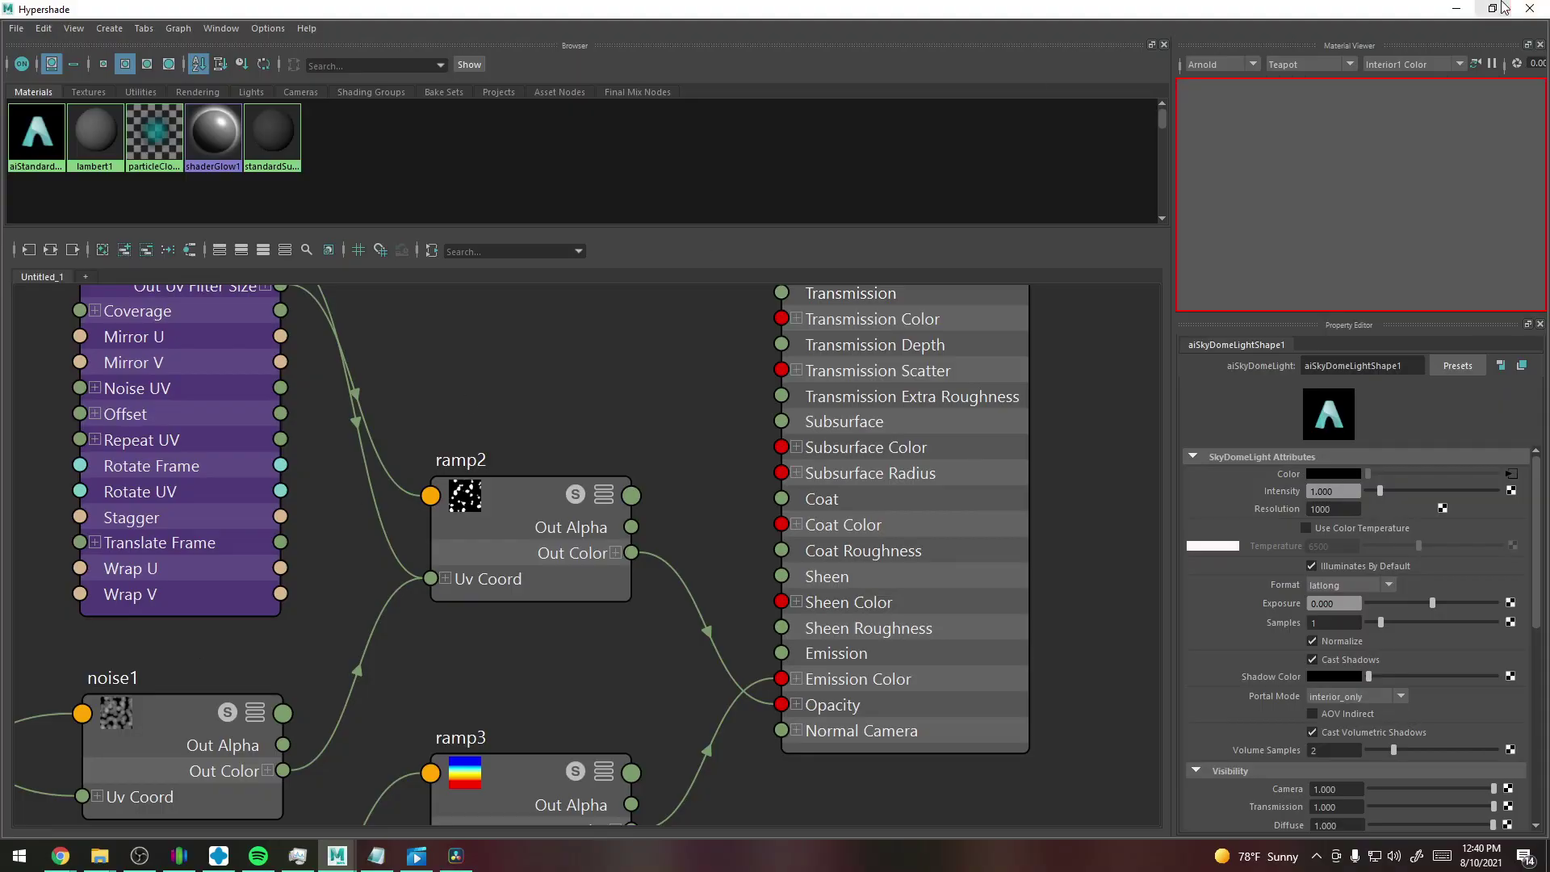
- Set place2dTexture1's Repeat UV U to 10 and check the streakier Arnold render
scroll(314, 664, down, 2)
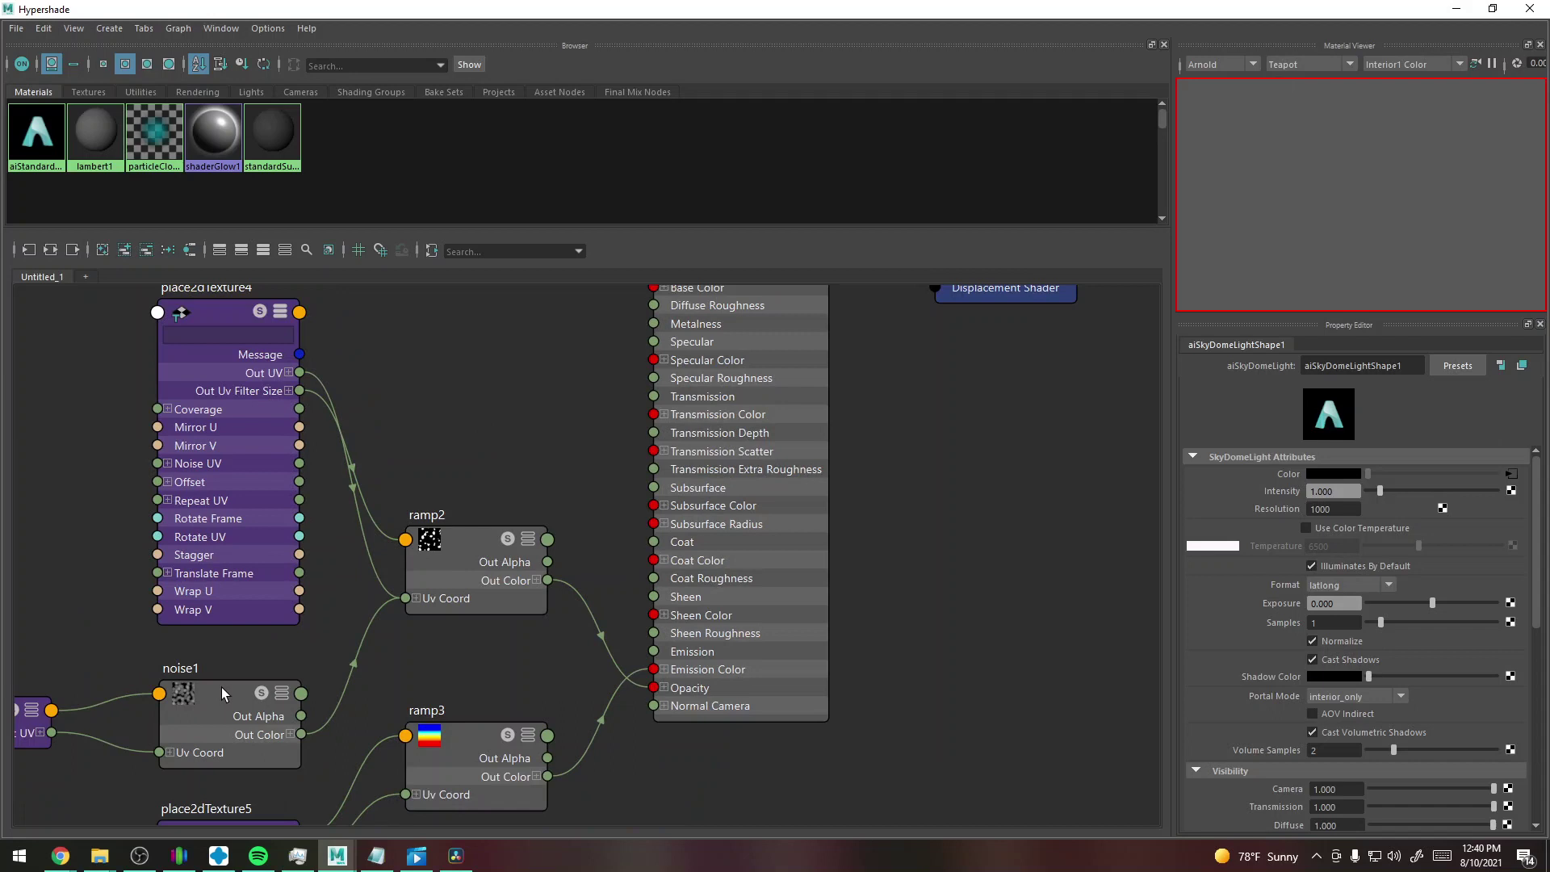
alt+middle_drag(70, 686, 105, 653)
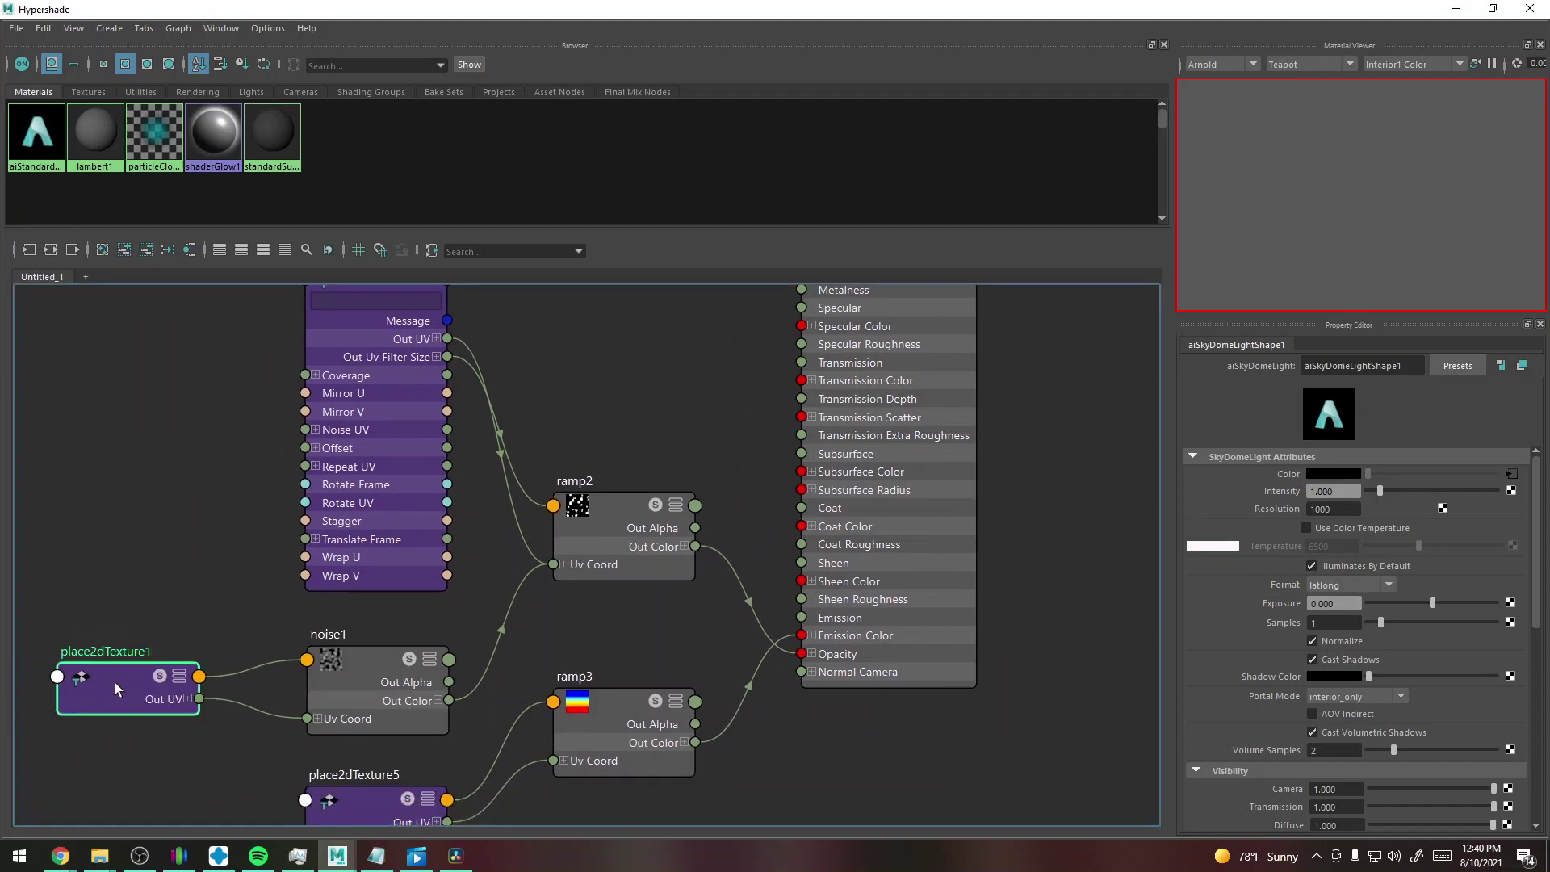
click(115, 681)
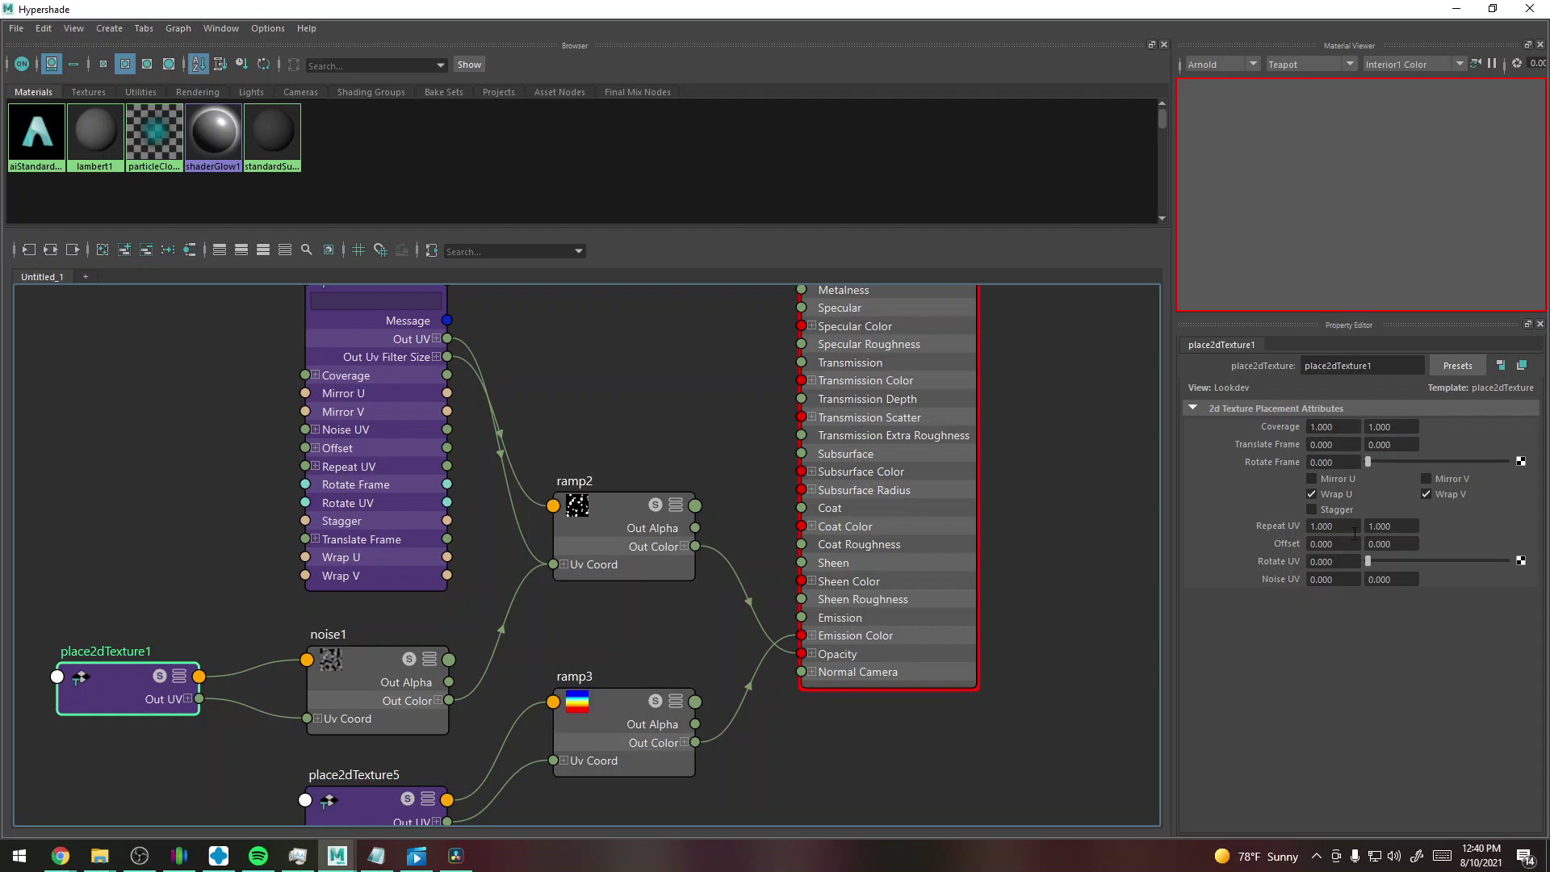
drag(1429, 48, 1313, 190)
click(1352, 531)
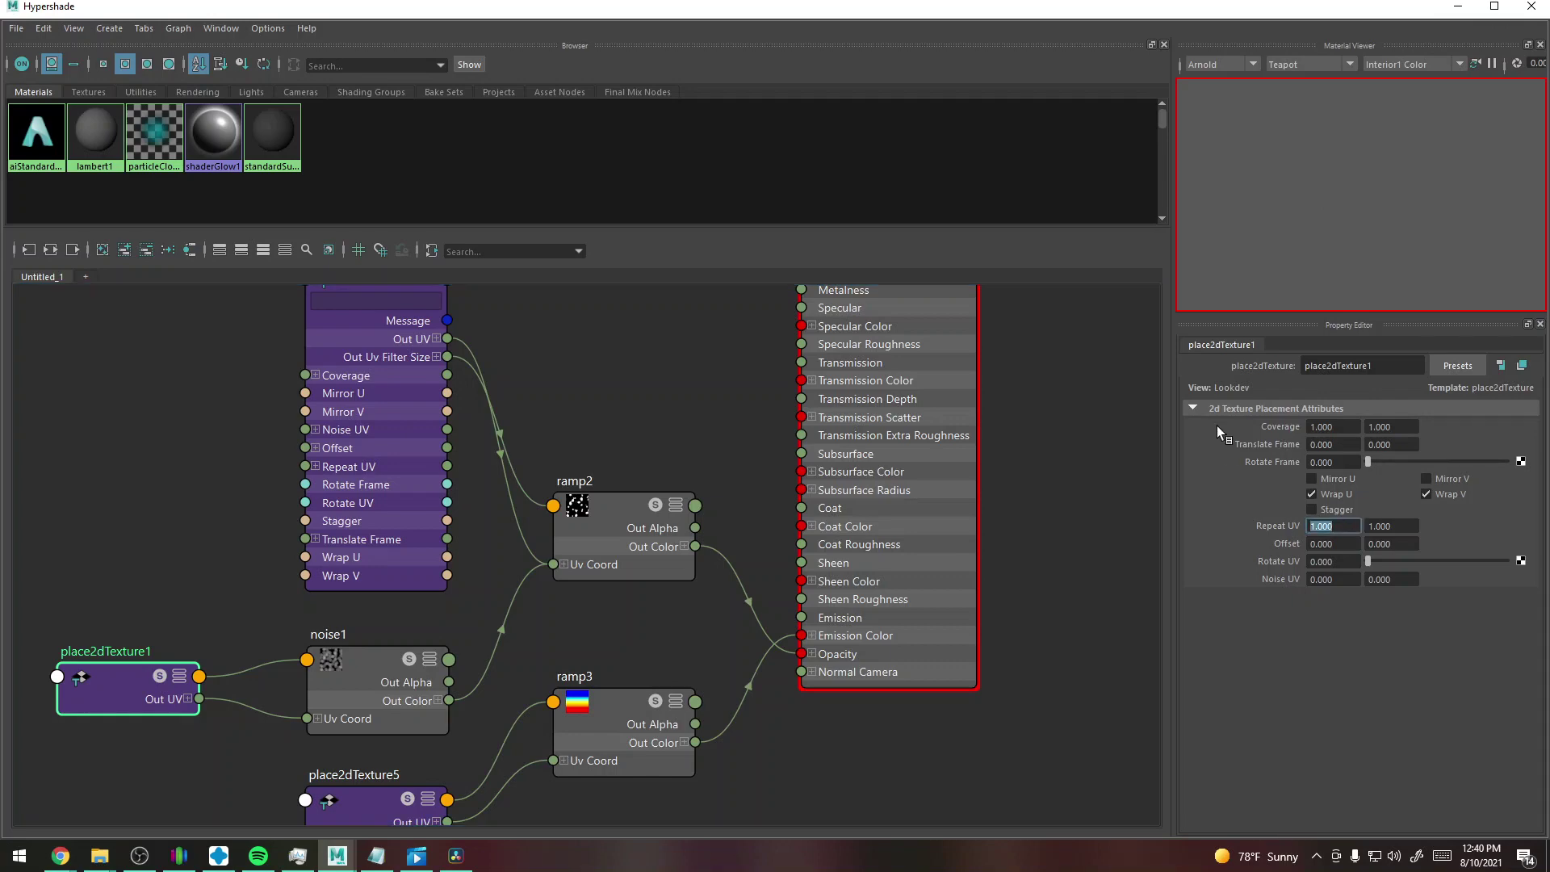
text(10)
key(Tab)
click(1458, 6)
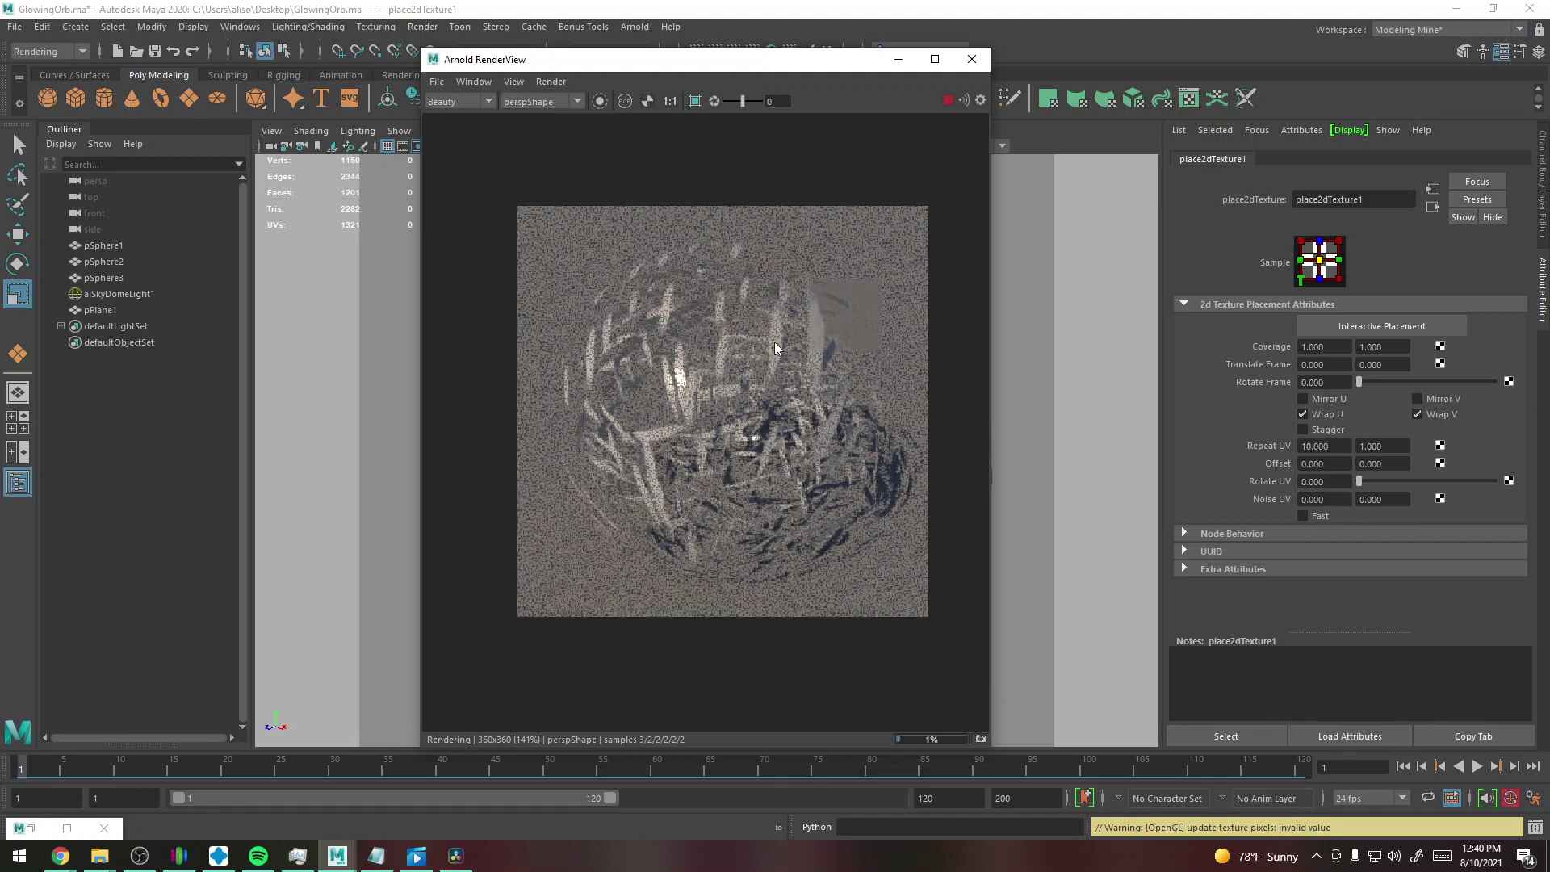
click(37, 828)
- Arrange the Hypershade and Arnold RenderView windows side by side for comparison
click(1492, 10)
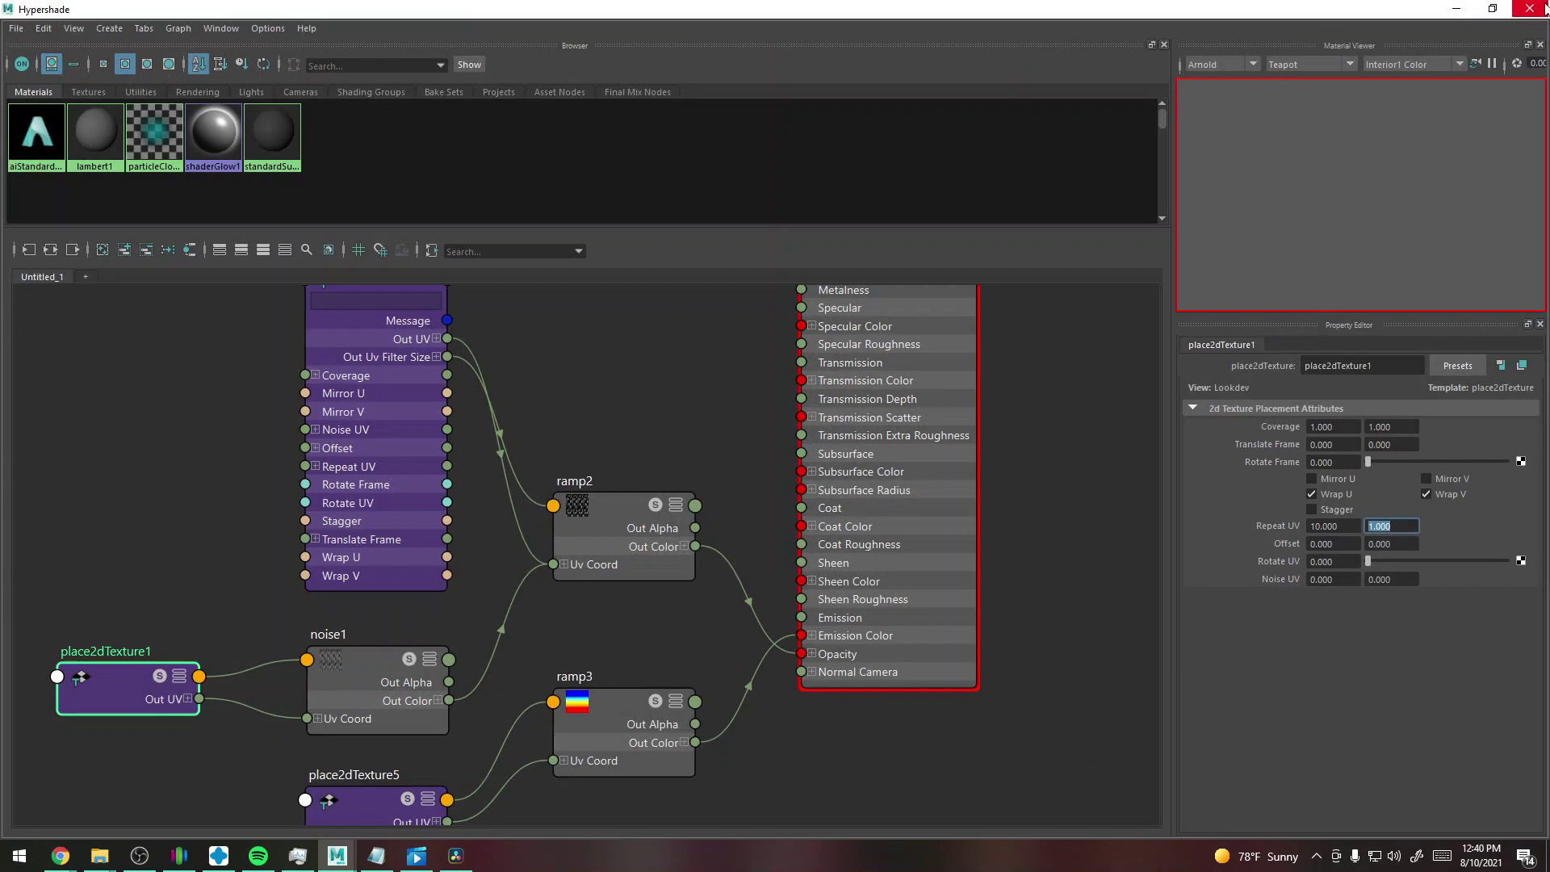
click(1492, 10)
drag(1382, 29, 1090, 73)
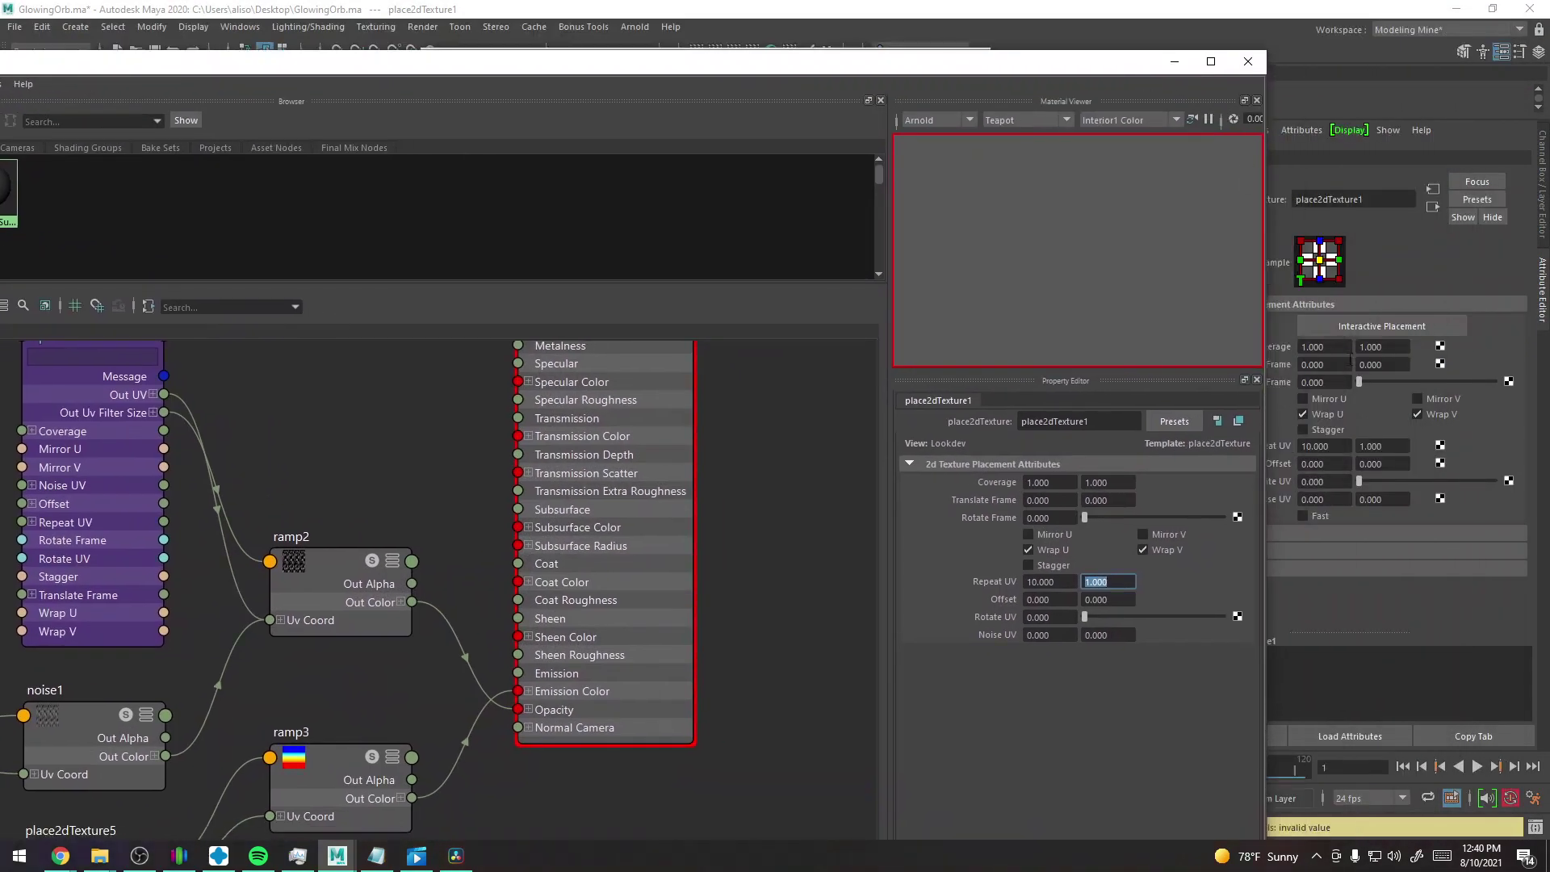
drag(1269, 381, 531, 355)
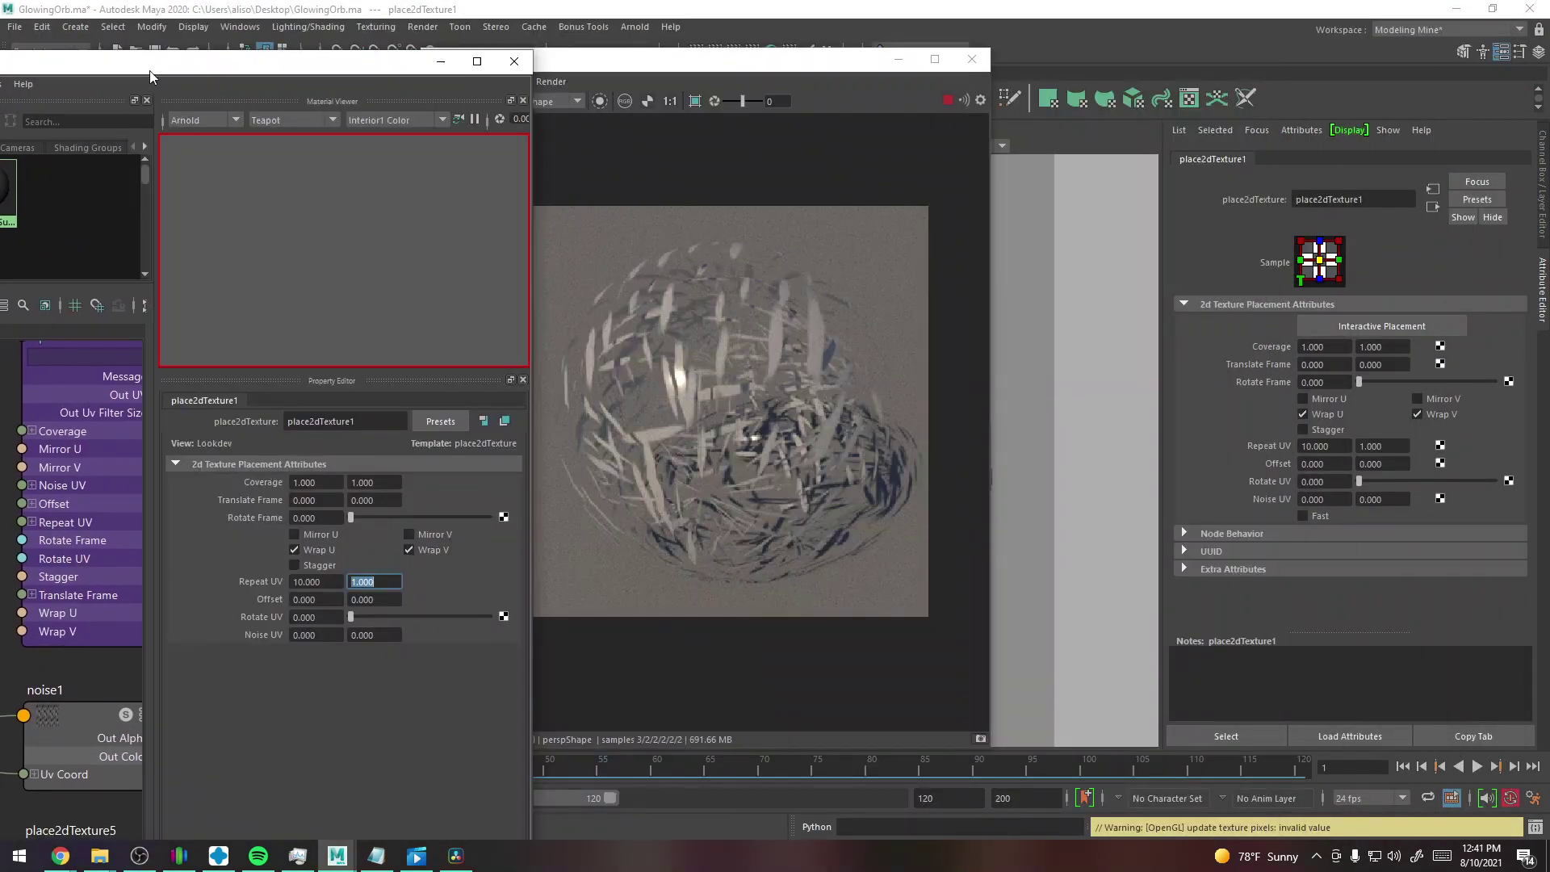
drag(150, 66, 370, 40)
drag(782, 63, 1165, 75)
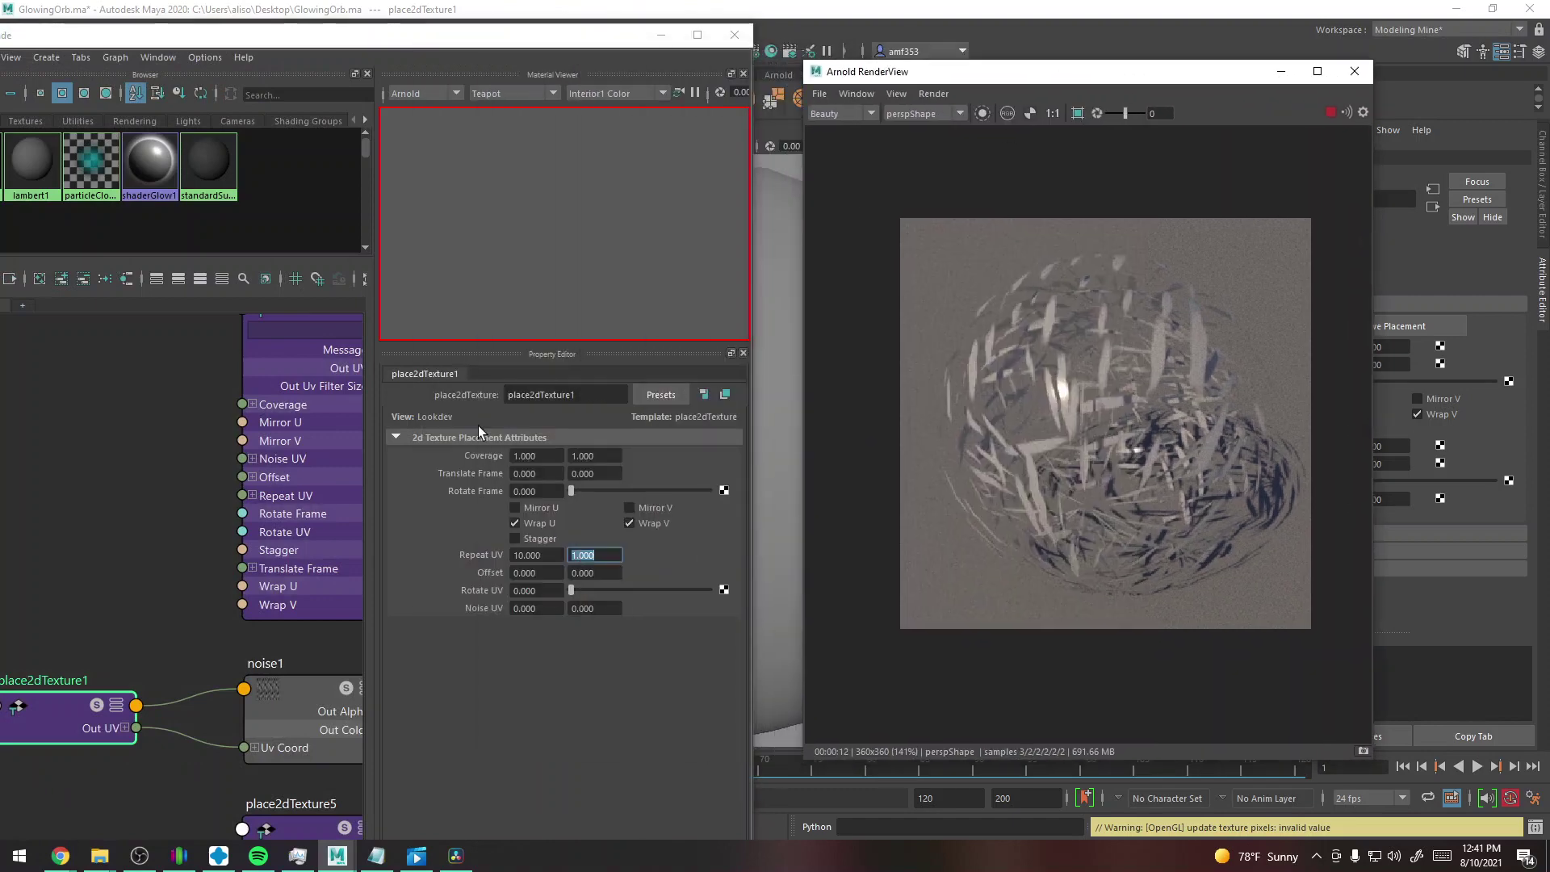
double_click(220, 37)
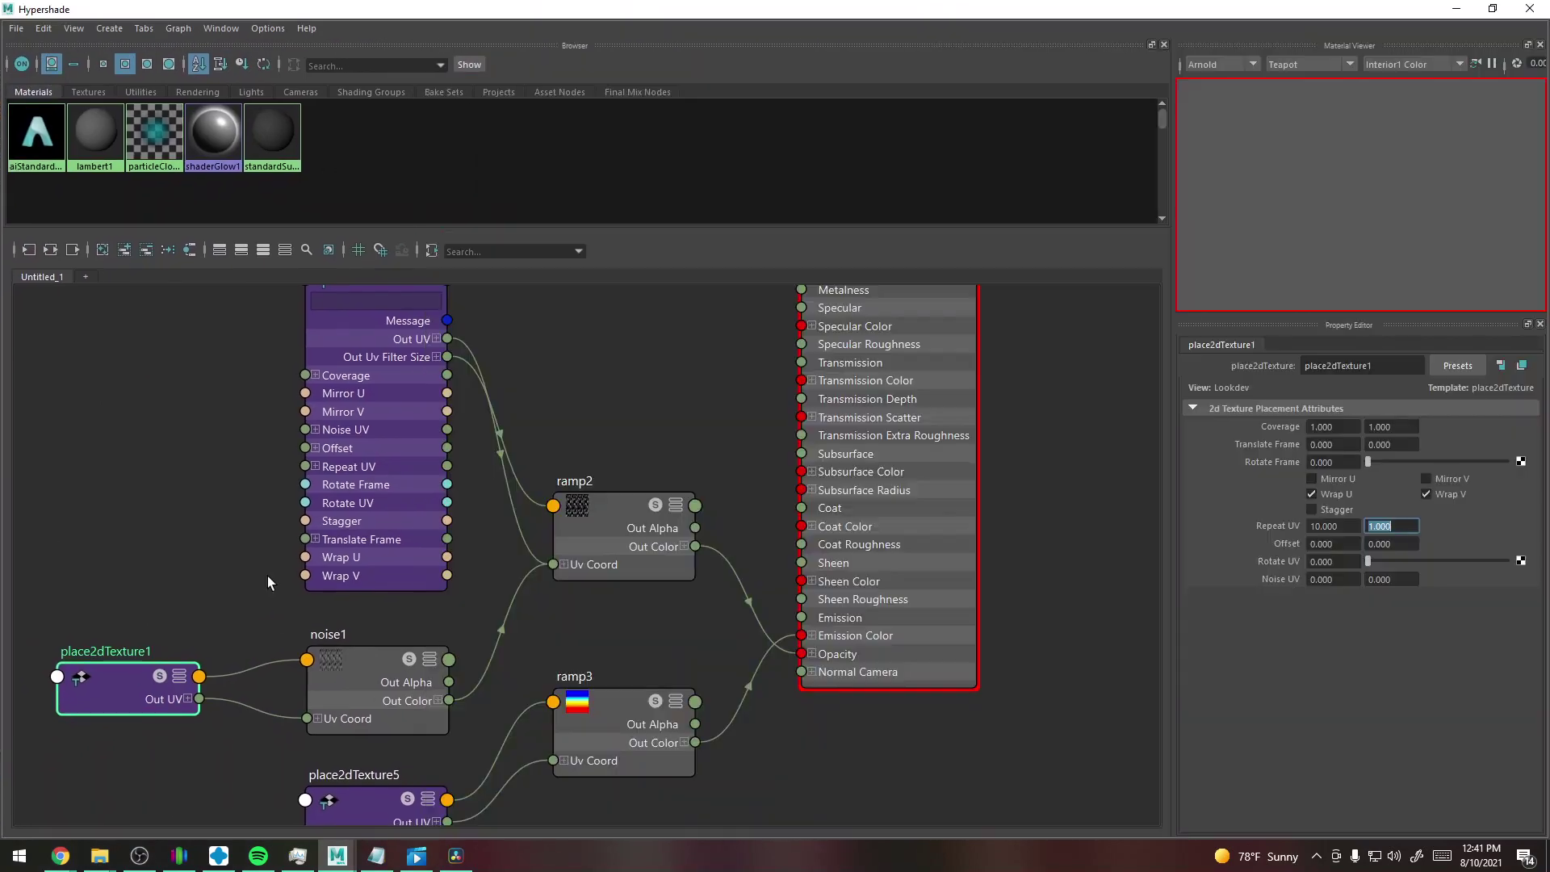
click(1493, 9)
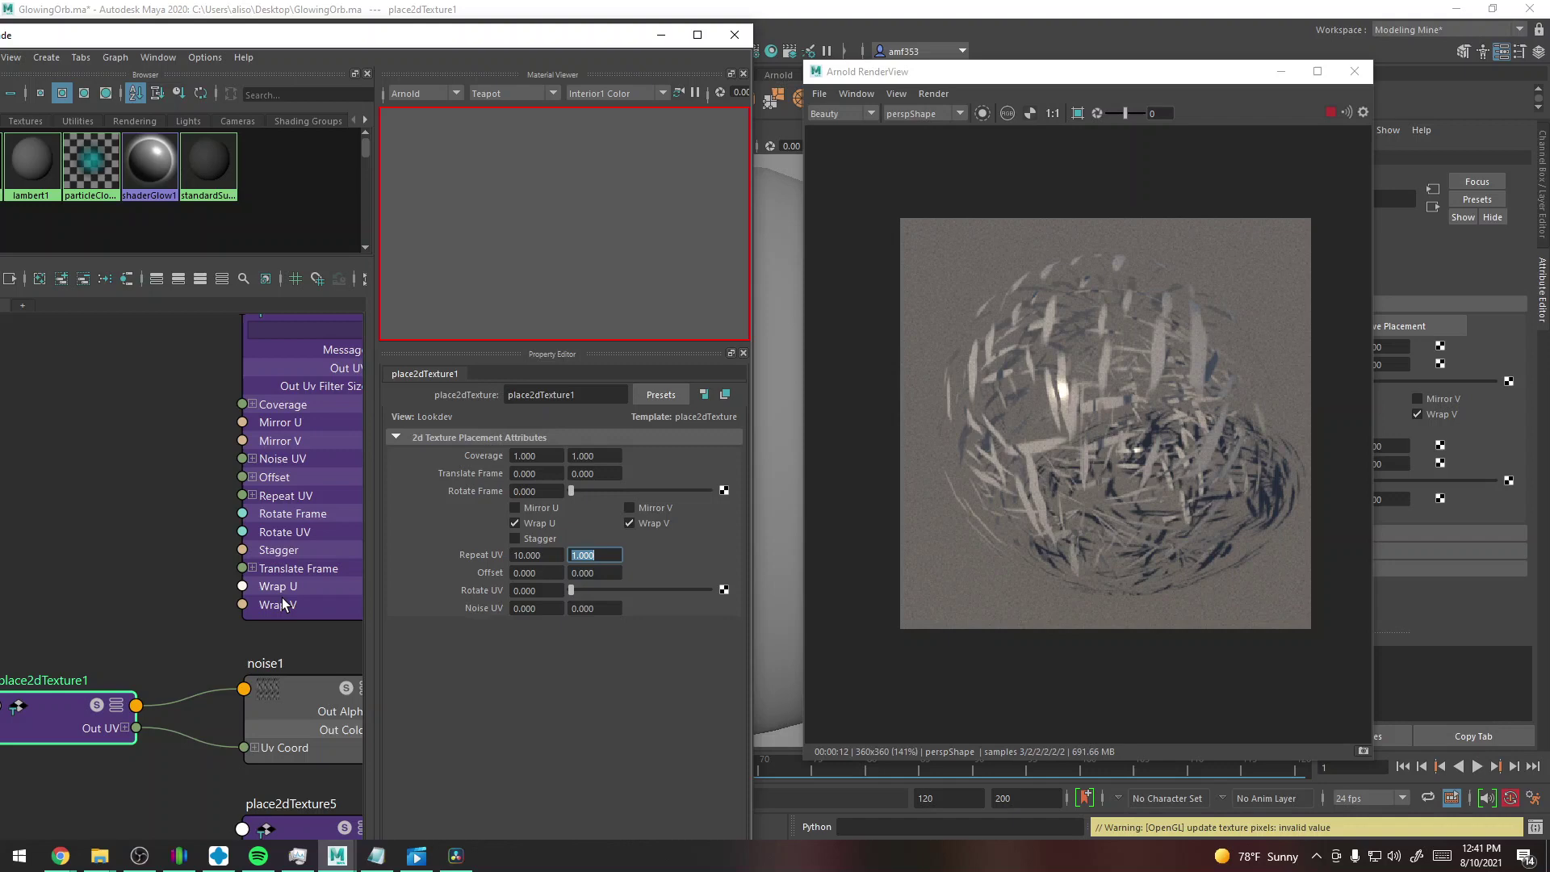
- Raise place2dTexture1's Repeat UV U value from 10 to 50
middle_drag(239, 652, 188, 609)
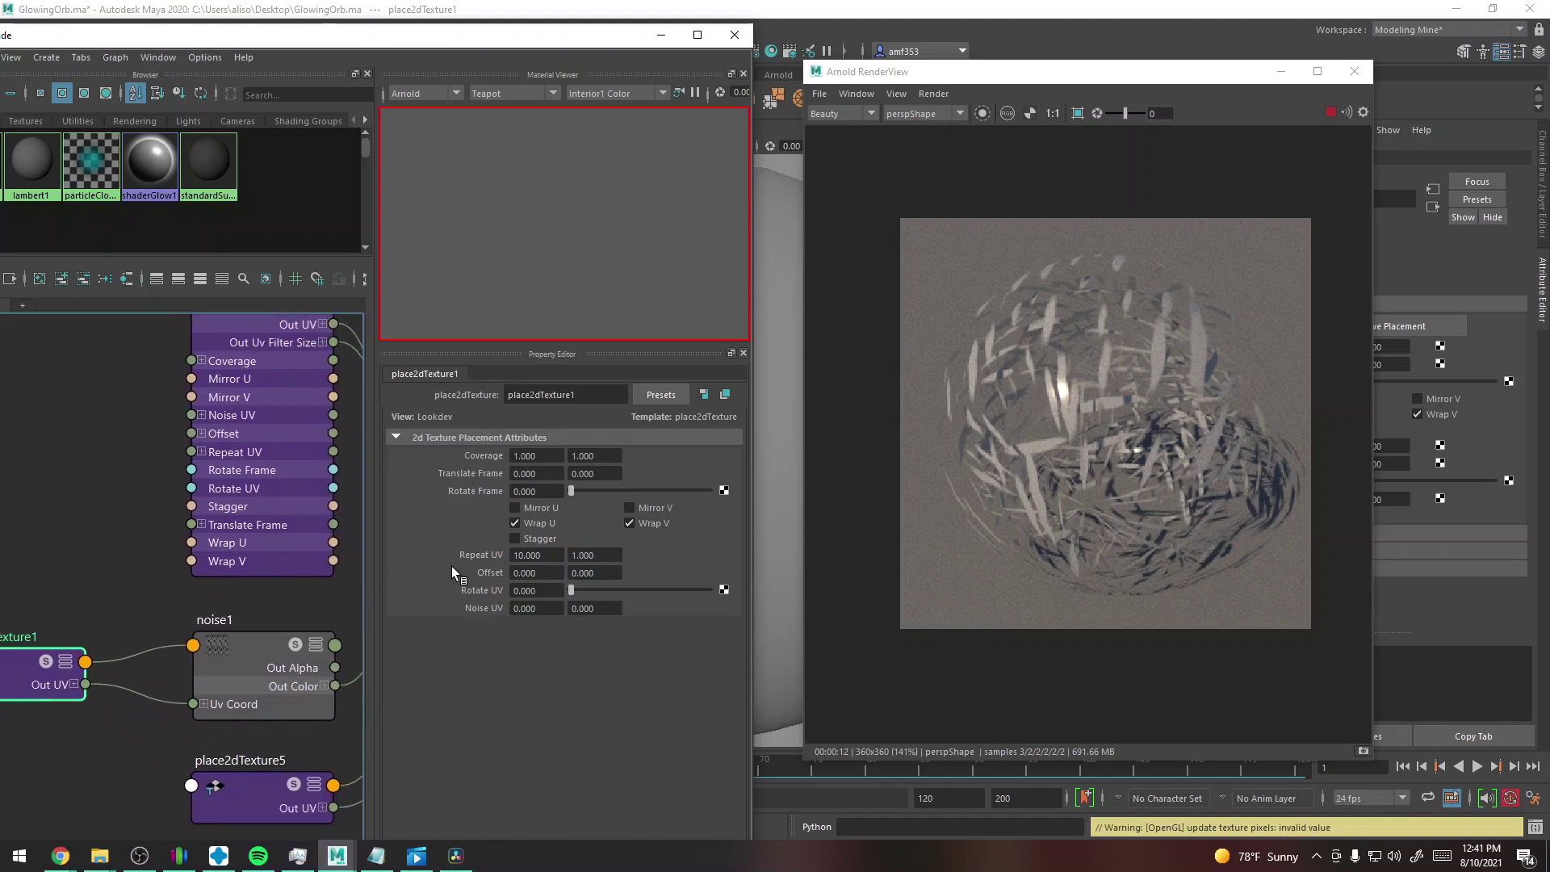
click(553, 554)
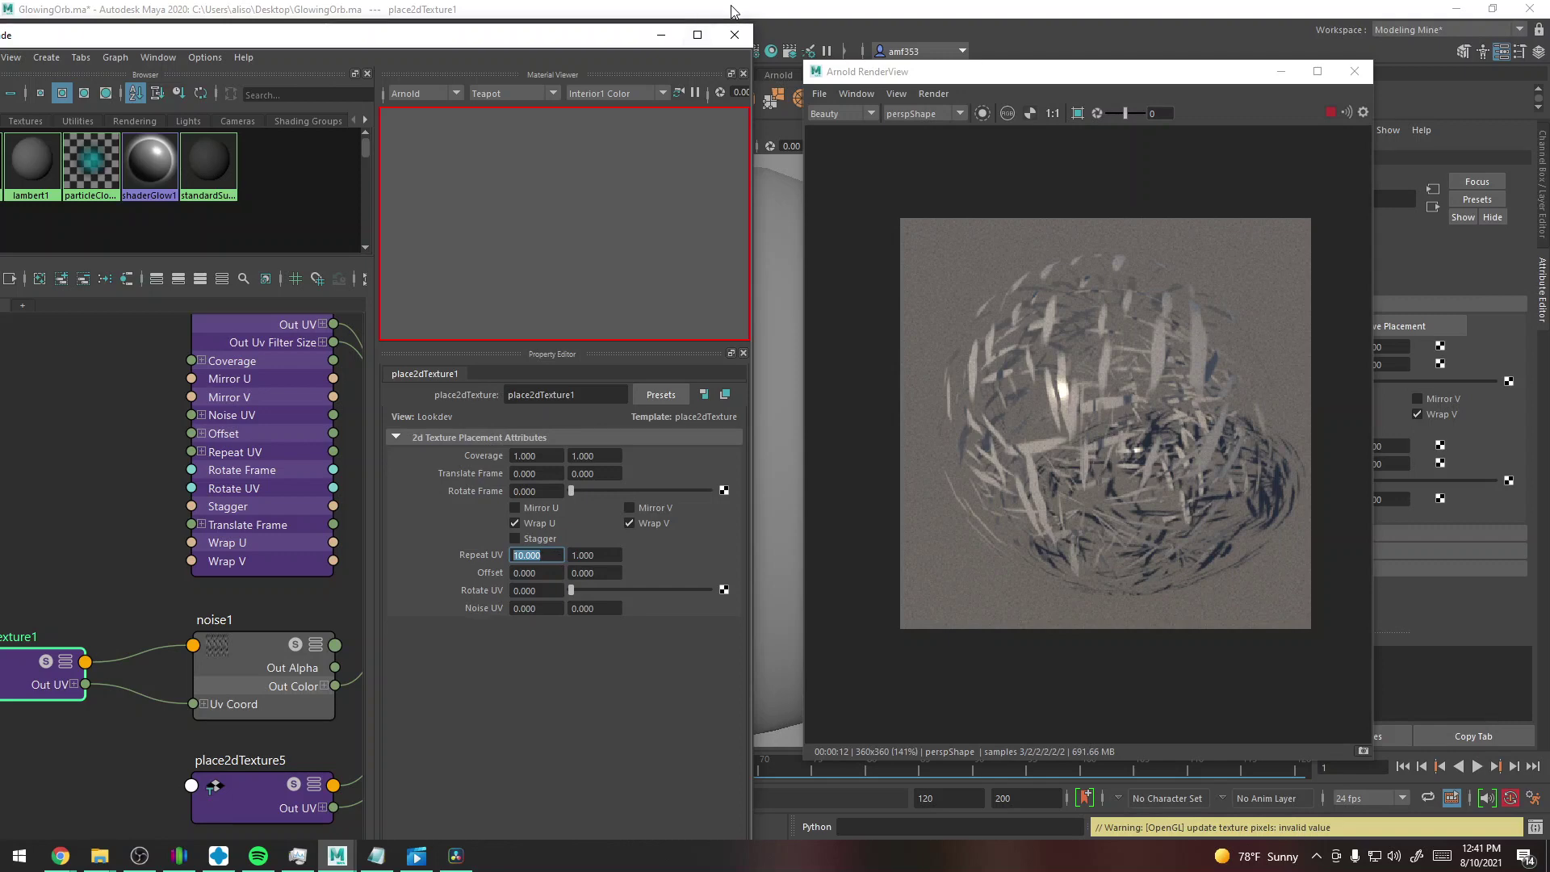
text(50)
key(Return)
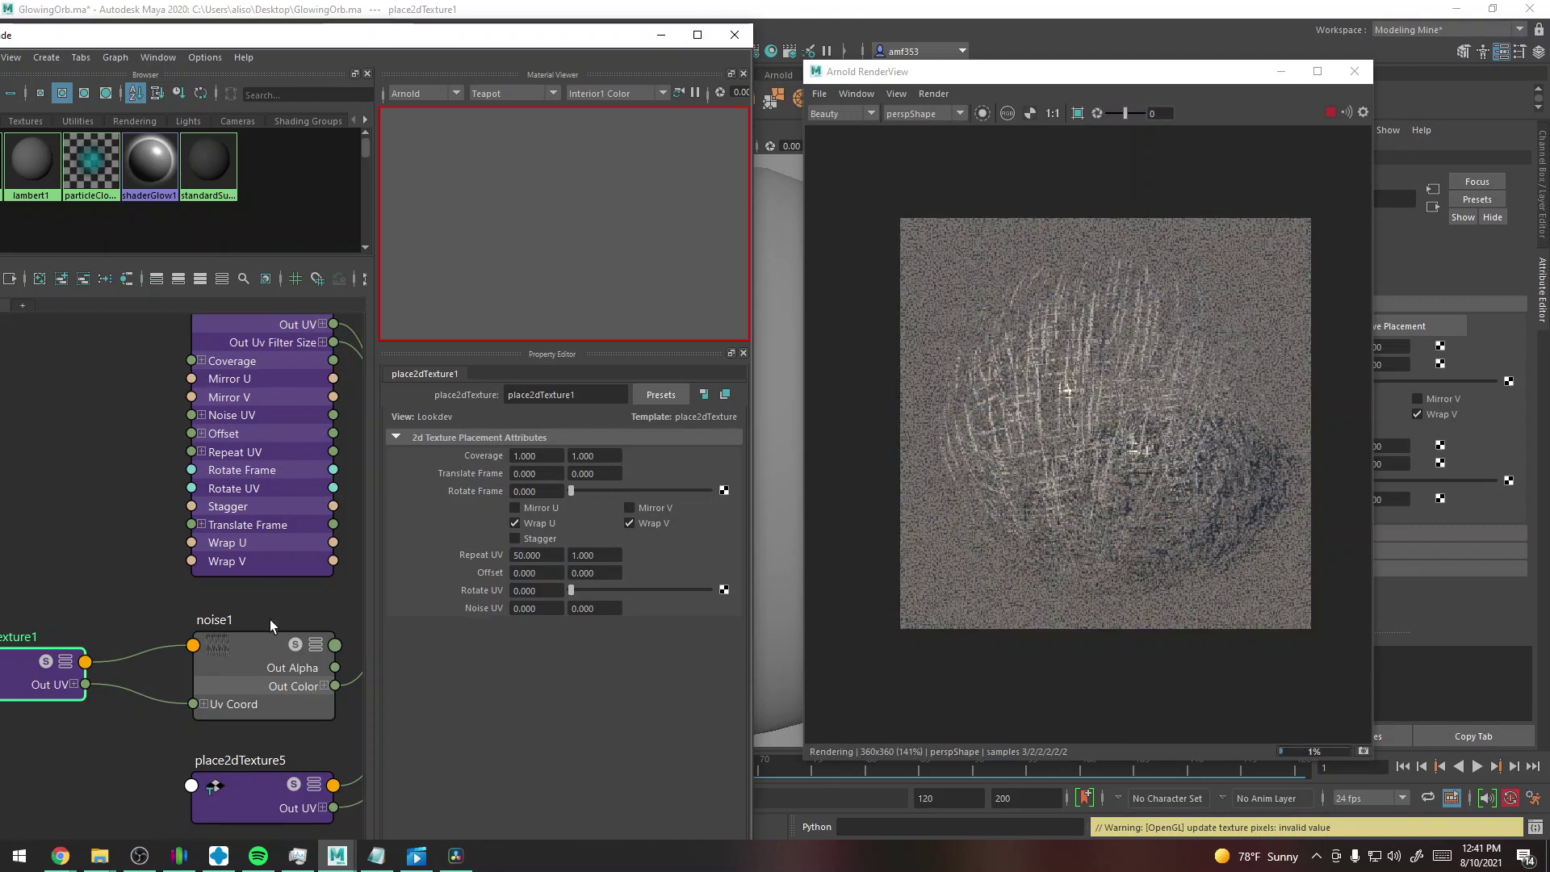
alt+middle_drag(270, 618, 52, 622)
- Add a ramp2 gradient entry, slide it left and darken it to mid-grey, then select pSphere3
click(318, 493)
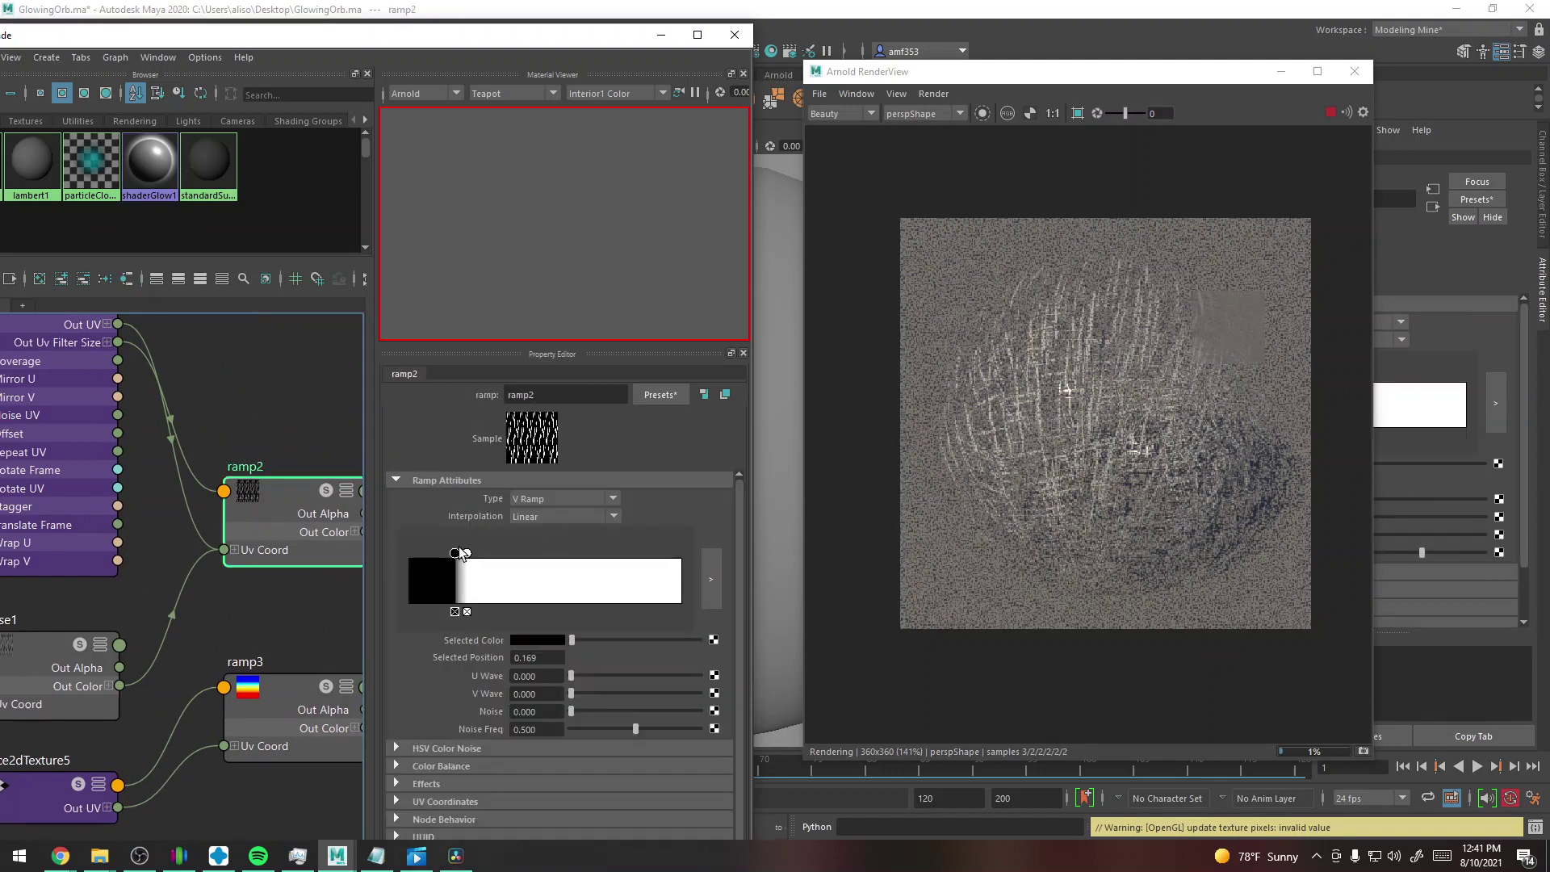
drag(560, 556, 385, 562)
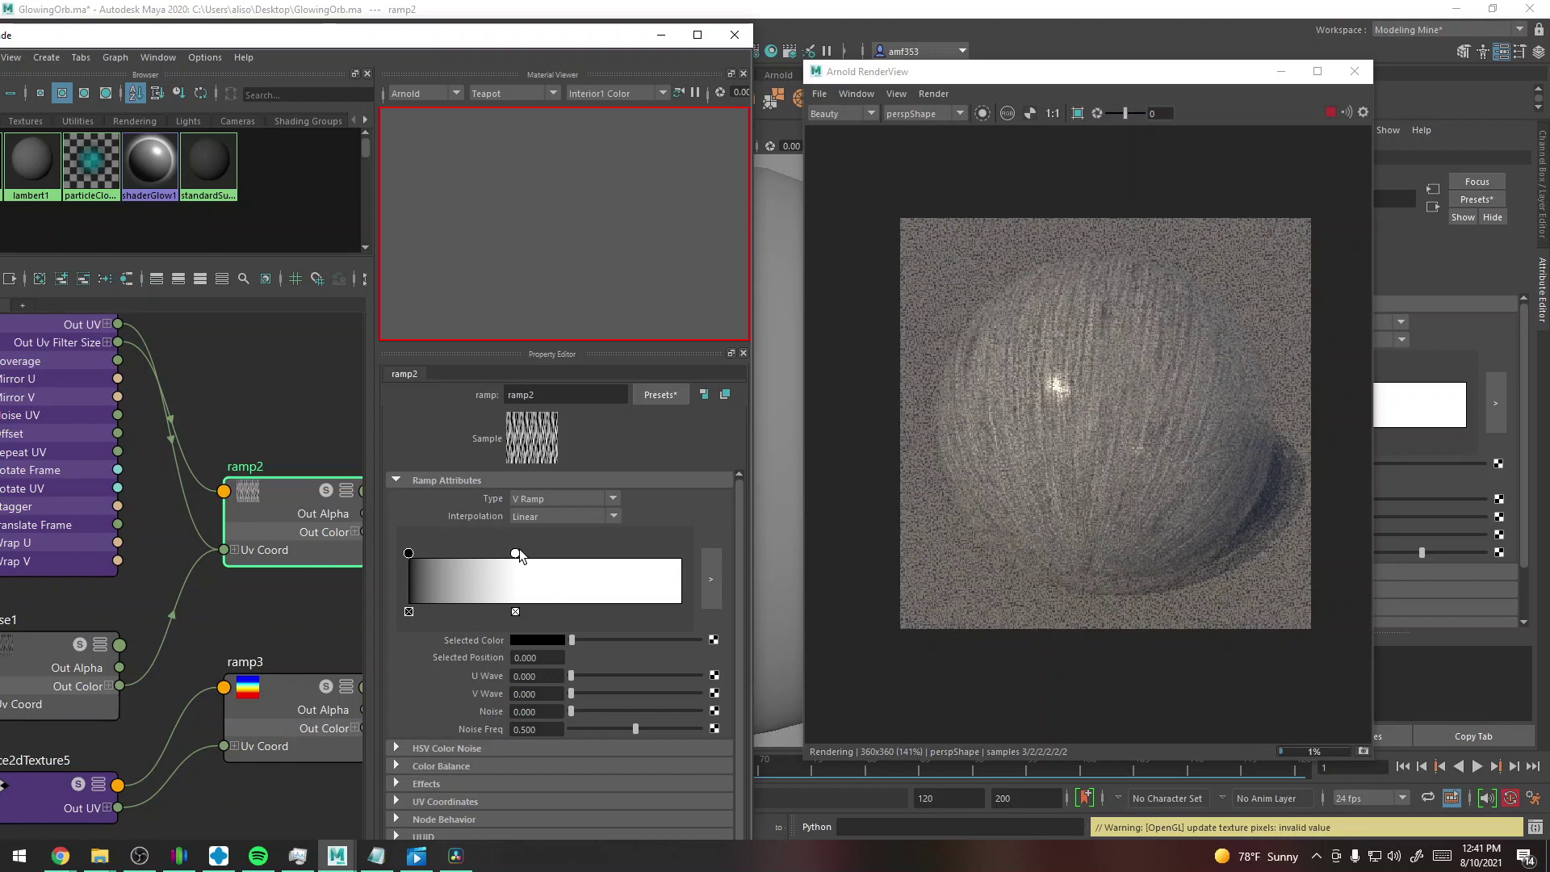
drag(514, 554, 459, 559)
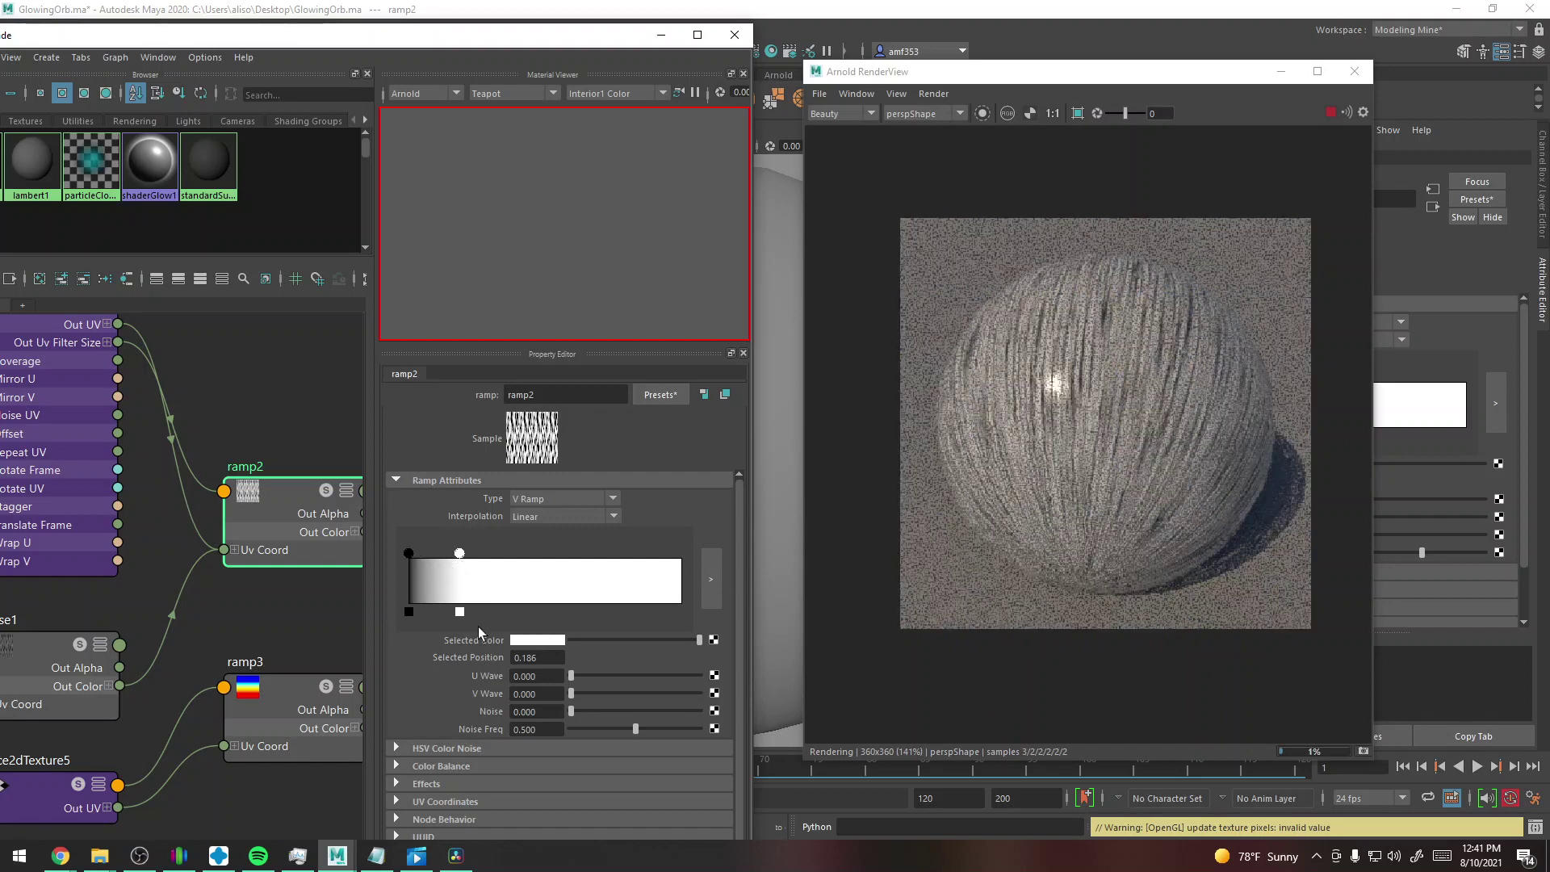
drag(608, 641, 612, 640)
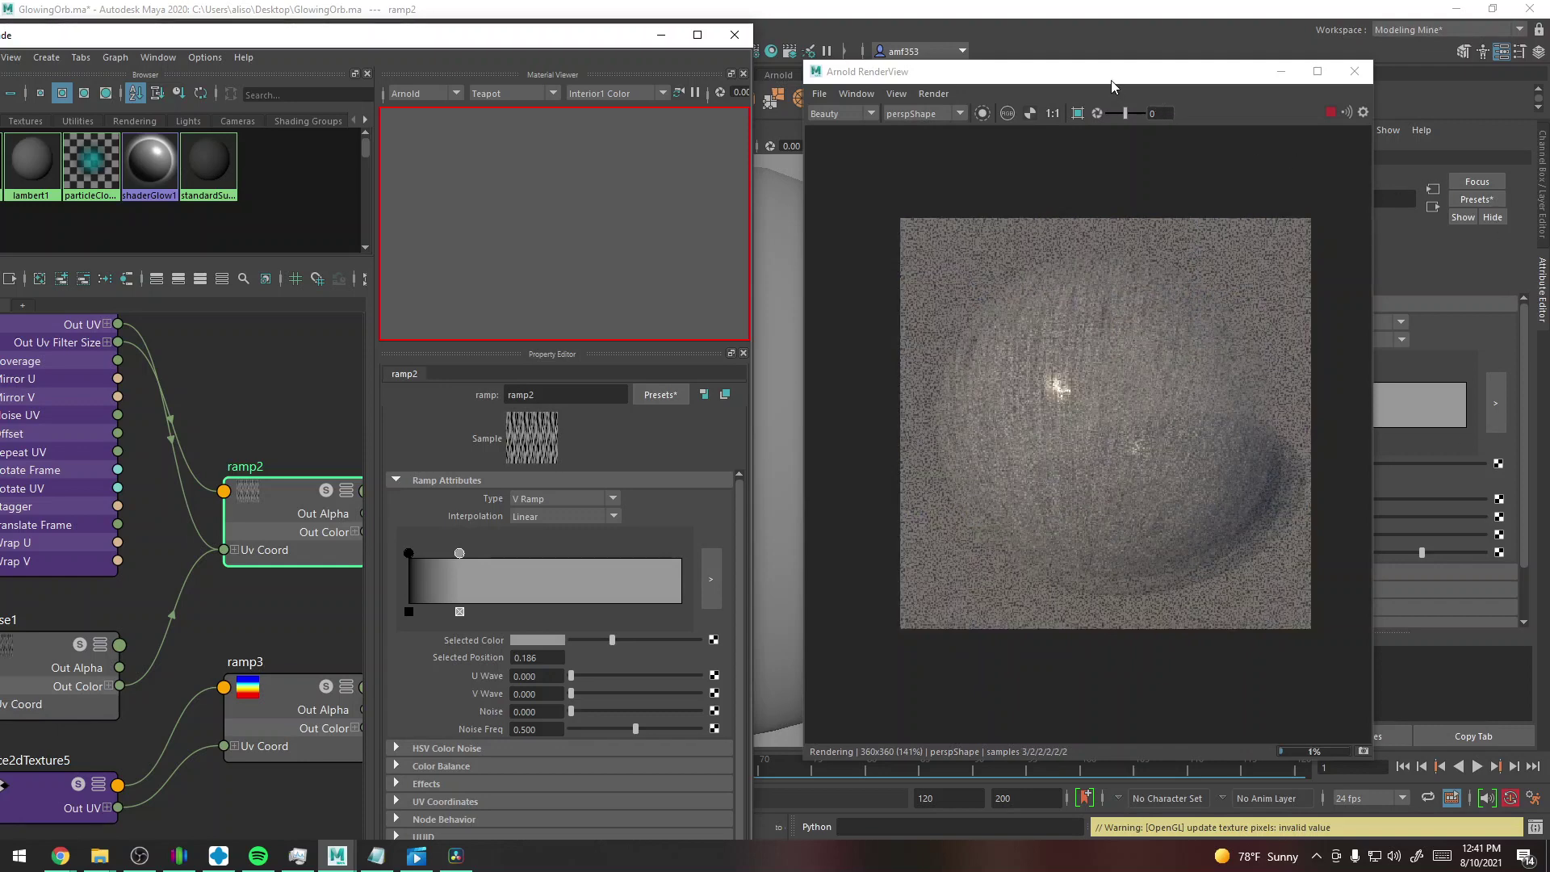
drag(1112, 86, 216, 157)
click(844, 322)
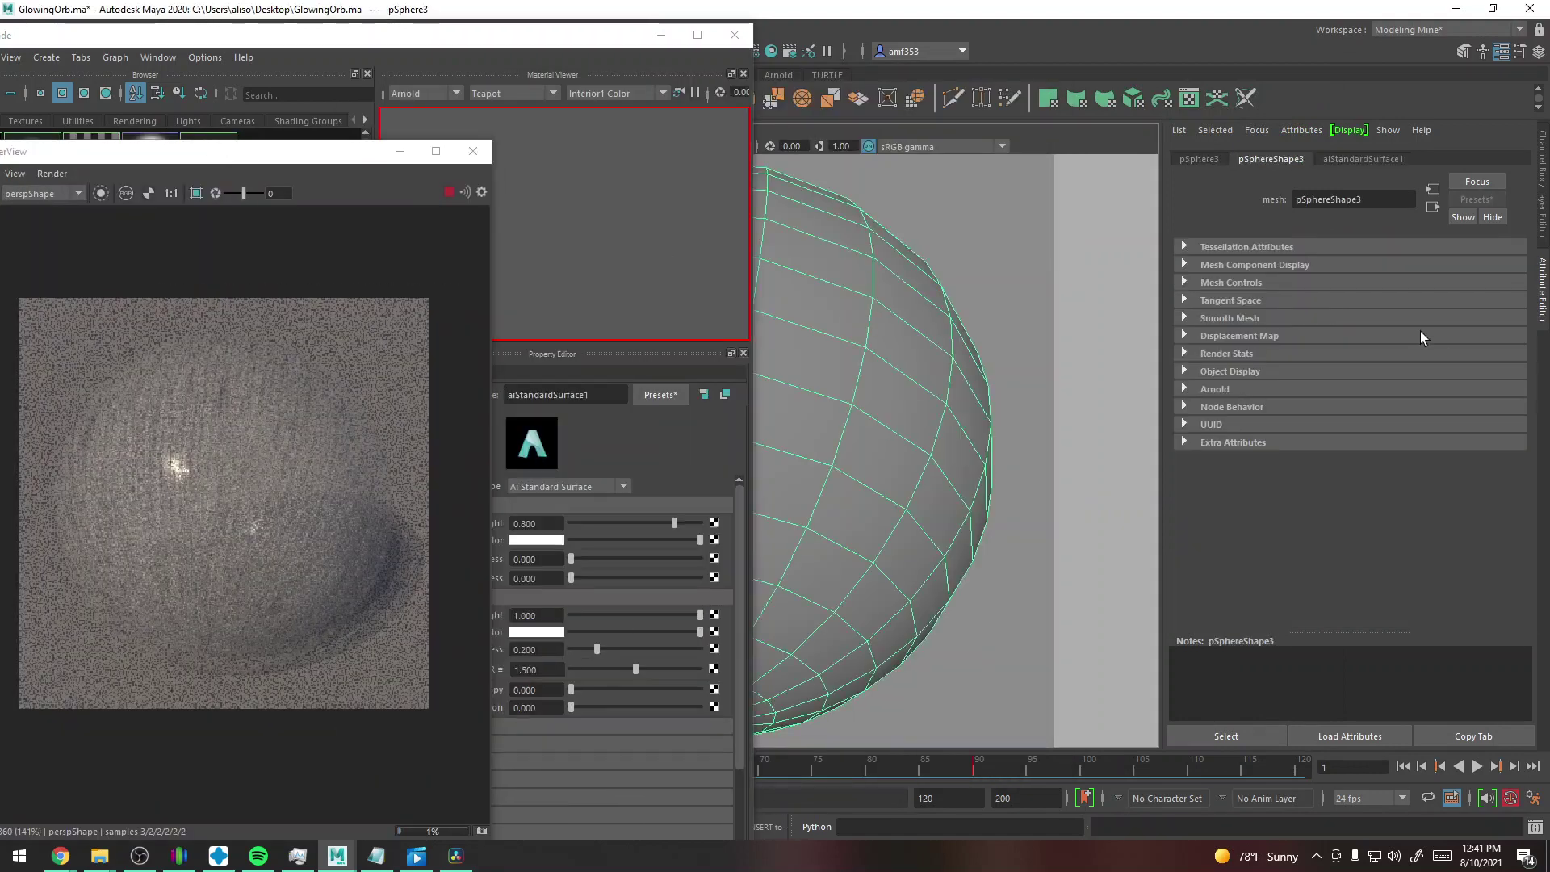
- Set aiStandardSurface1's base colour to pale pink and move the timeline back to frame 74
click(1350, 159)
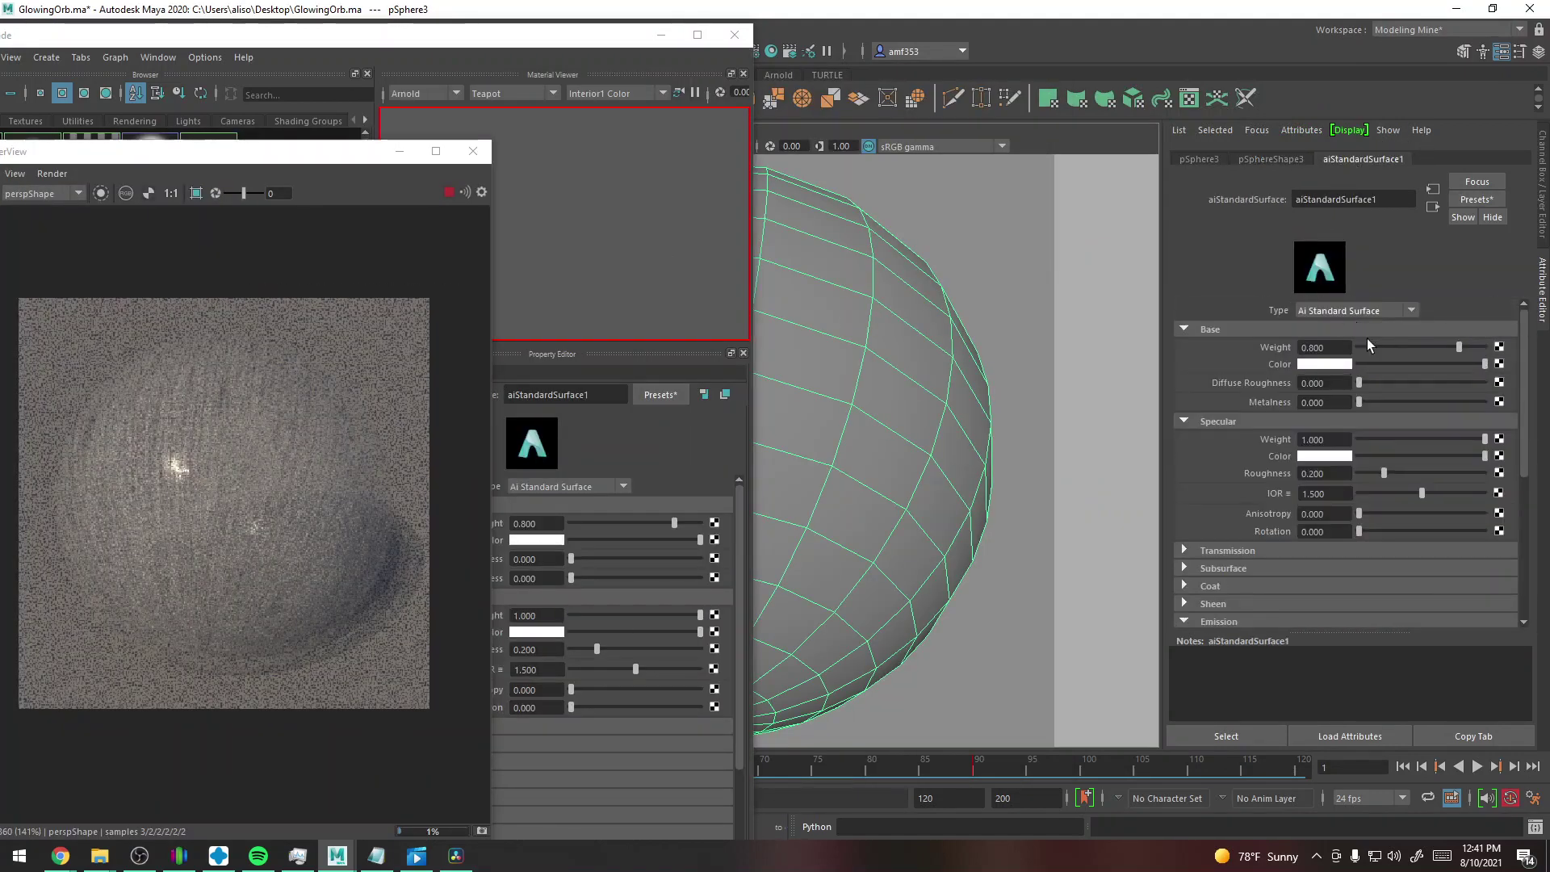
click(1346, 364)
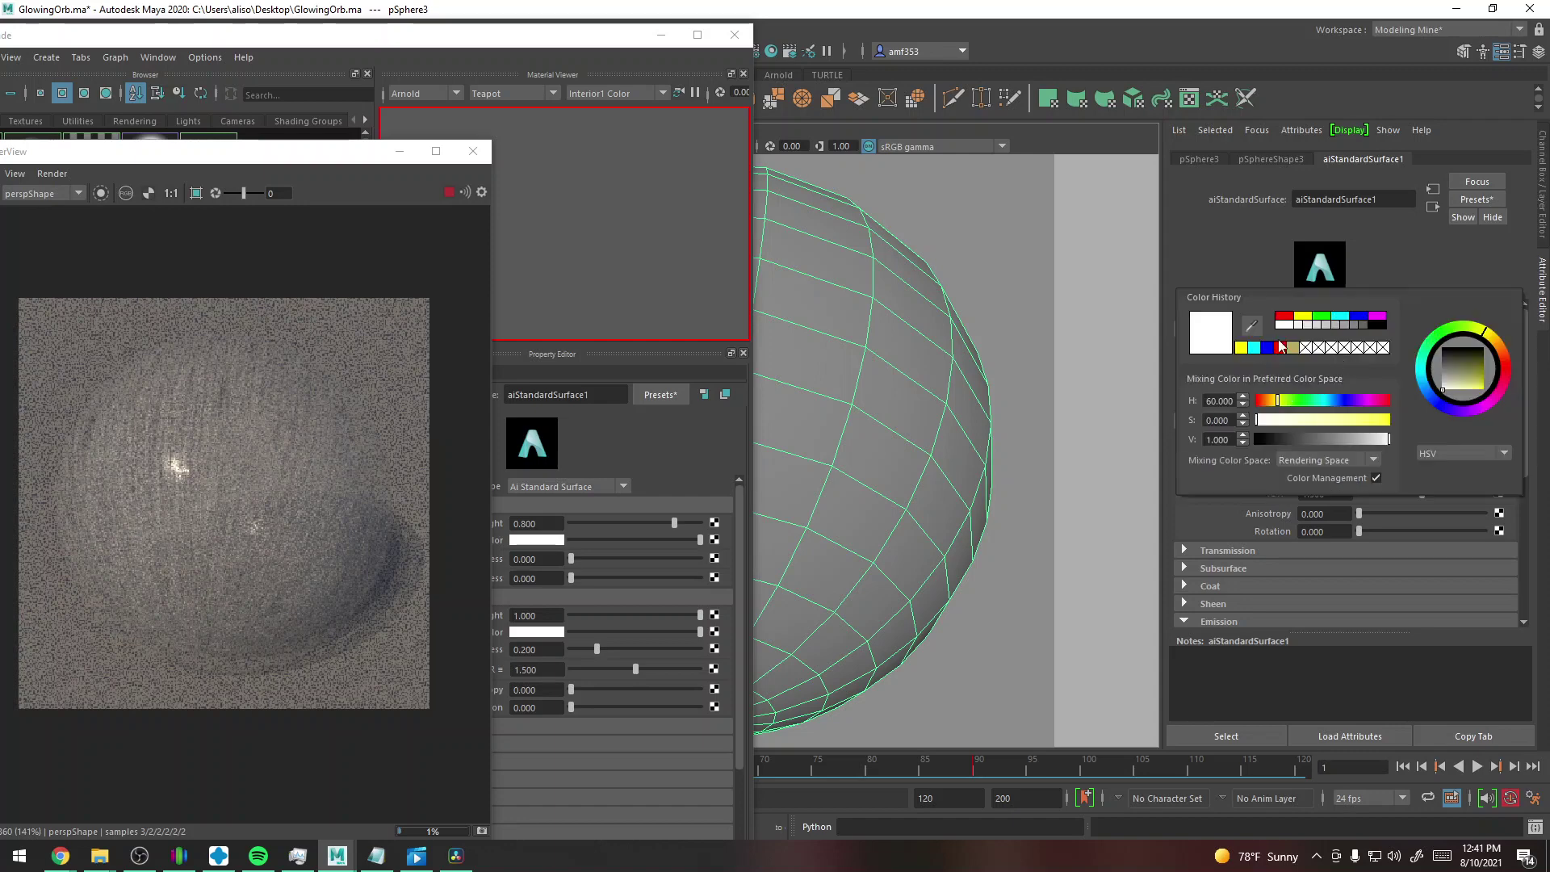
click(1282, 420)
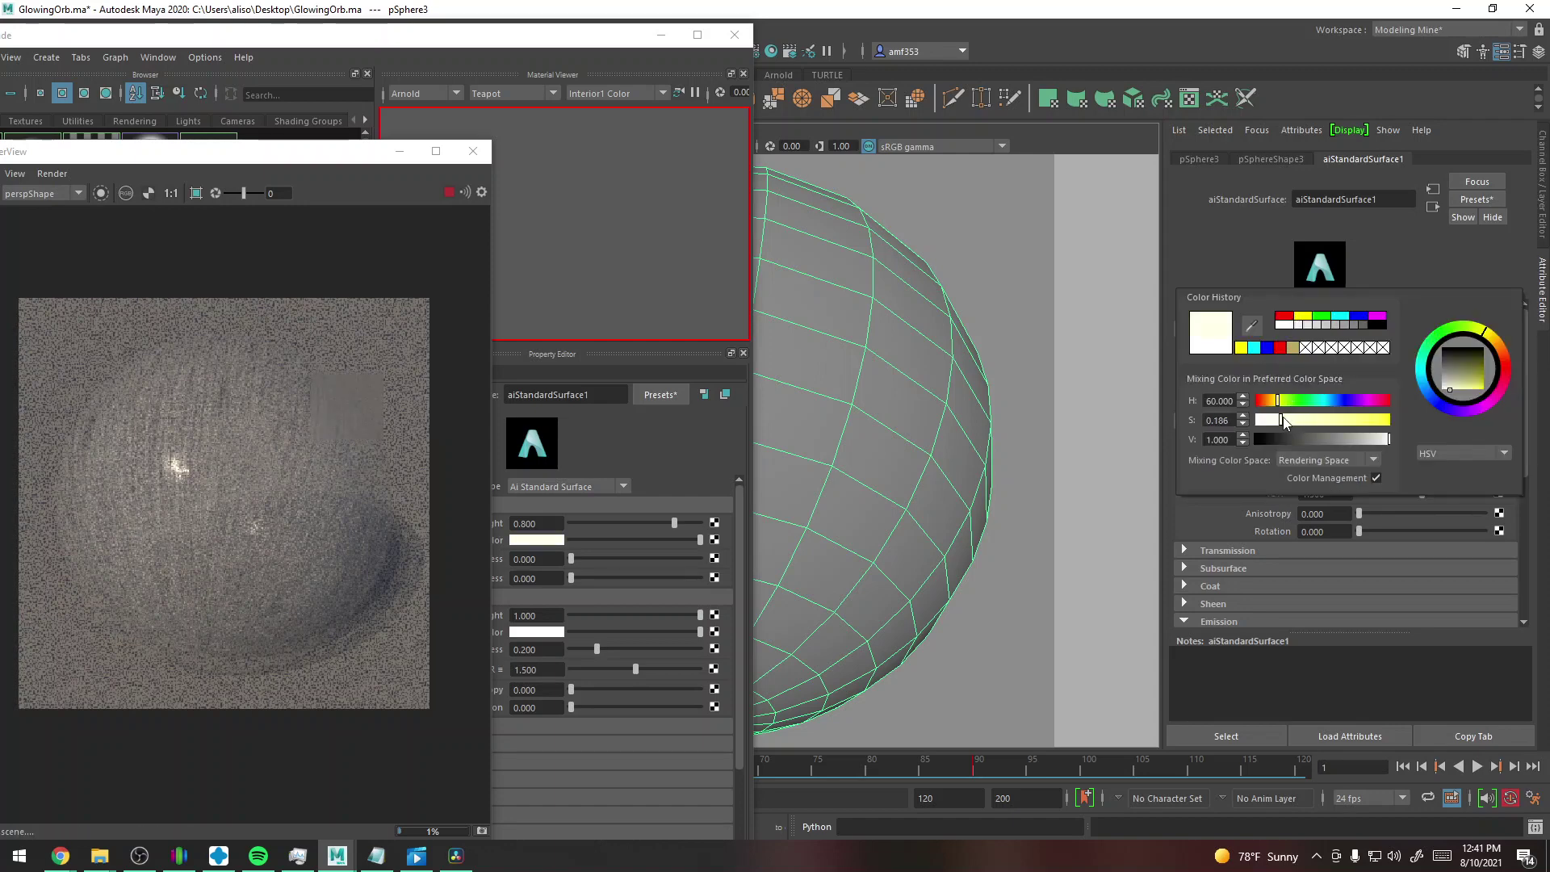
click(1264, 399)
drag(1295, 419, 1337, 422)
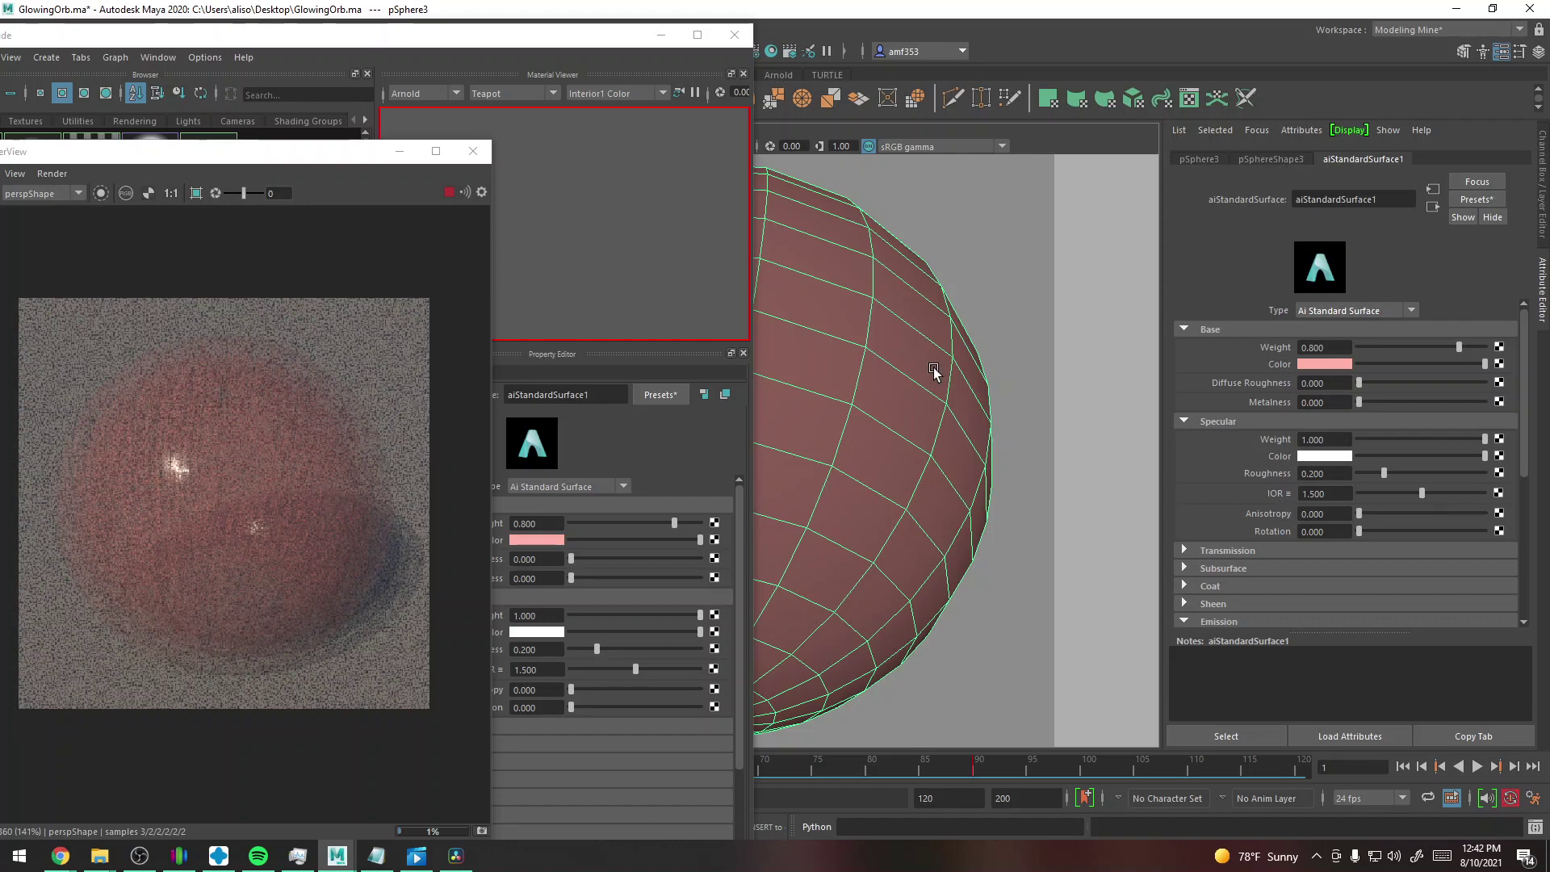
drag(864, 772, 806, 772)
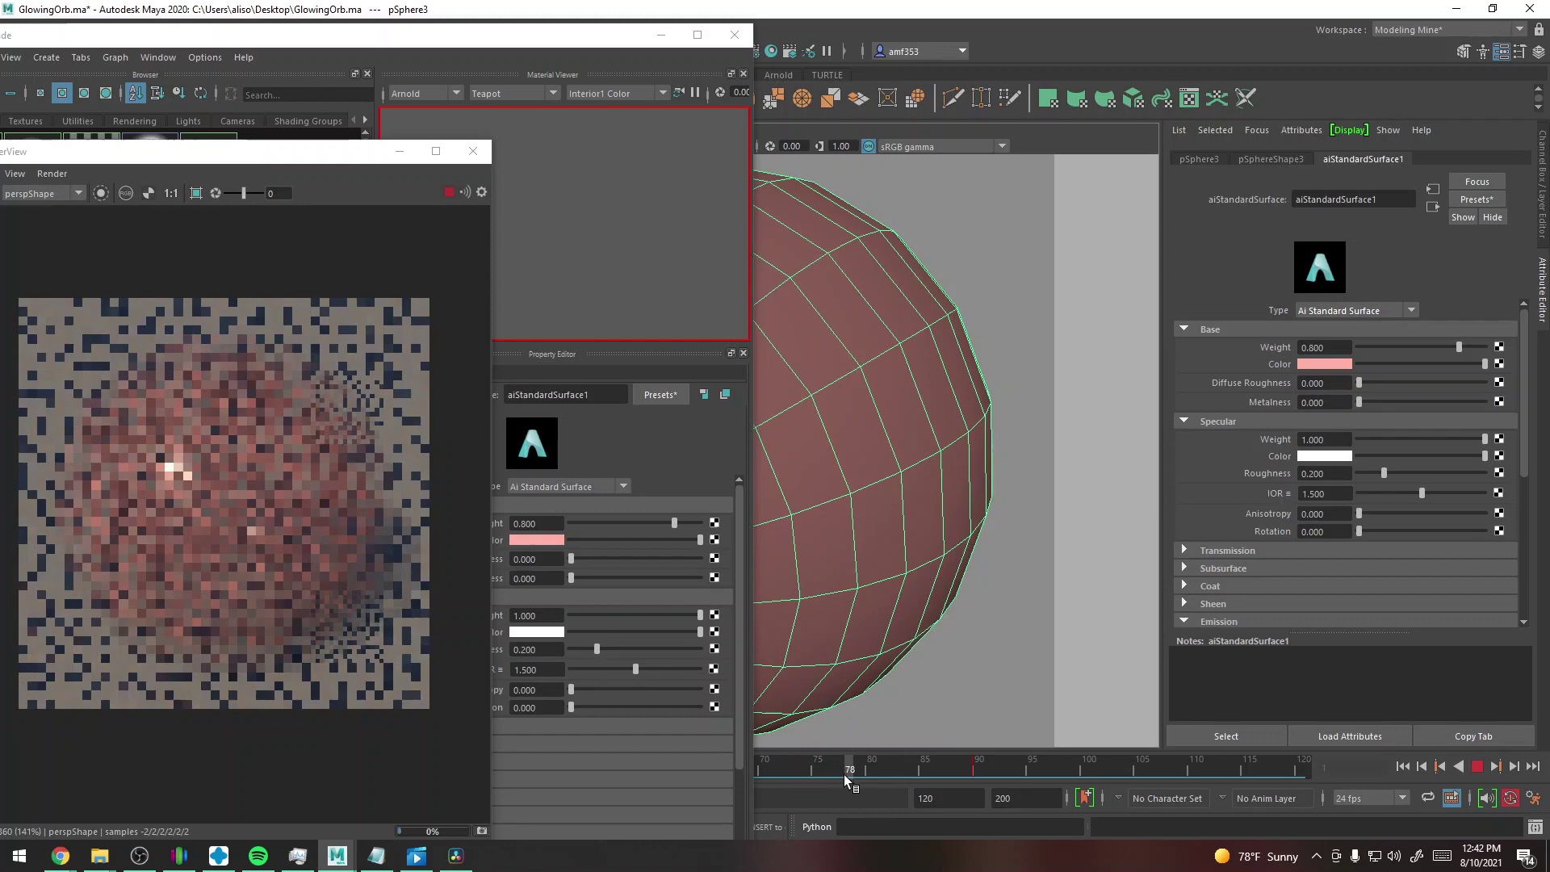